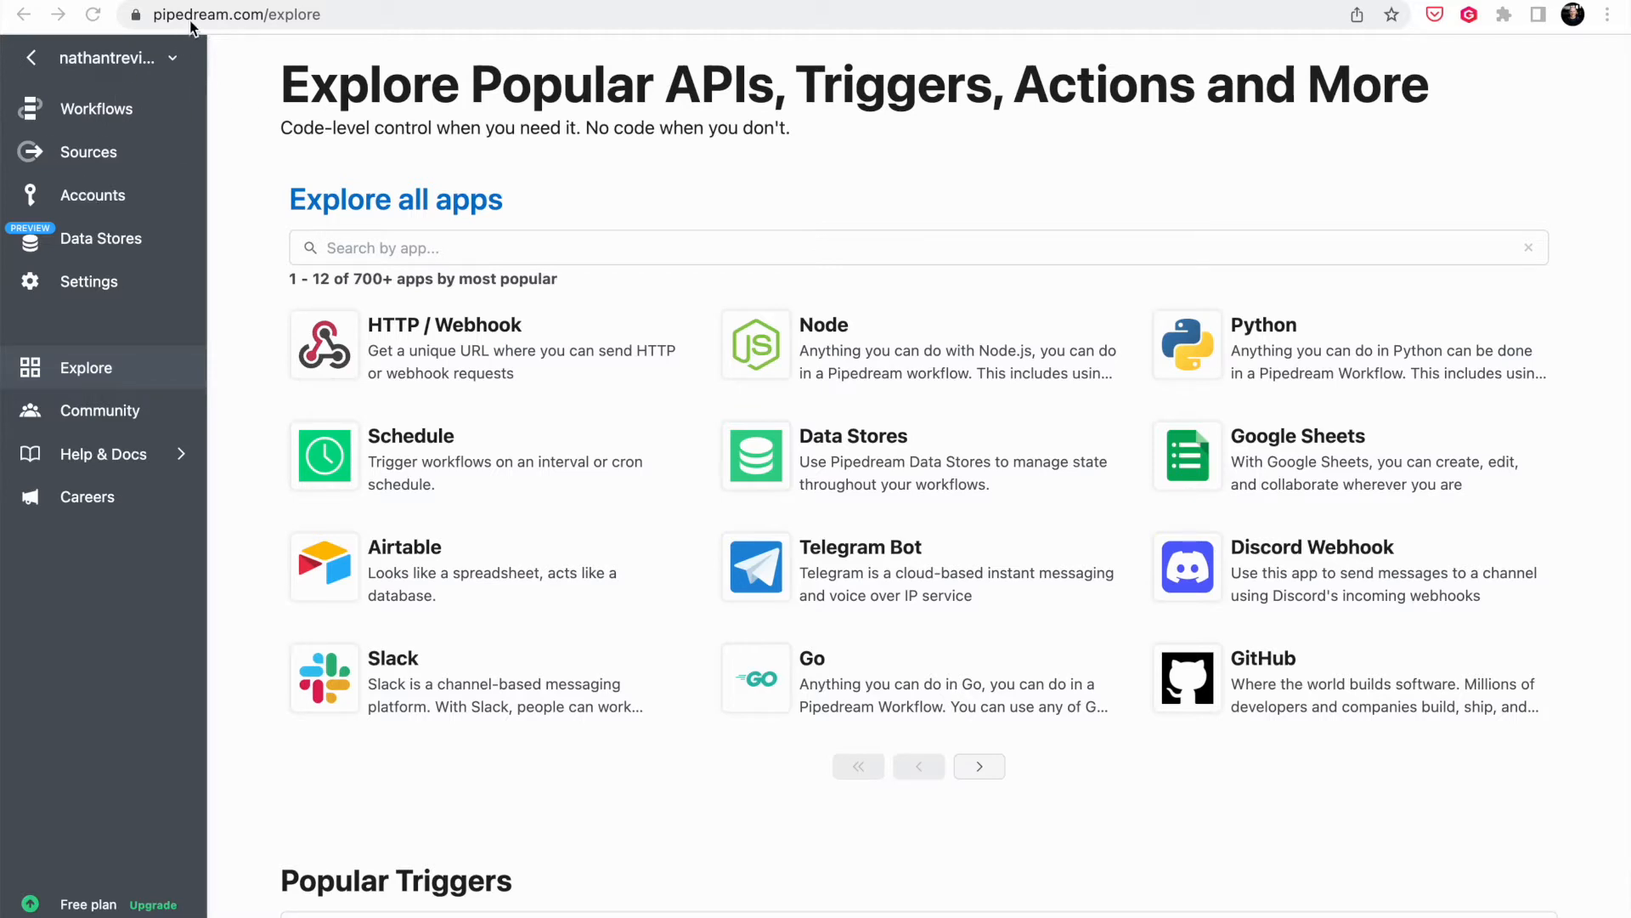
# - From Accounts, connect a new app by searching 'Stripe' and selecting it
pyautogui.click(93, 196)
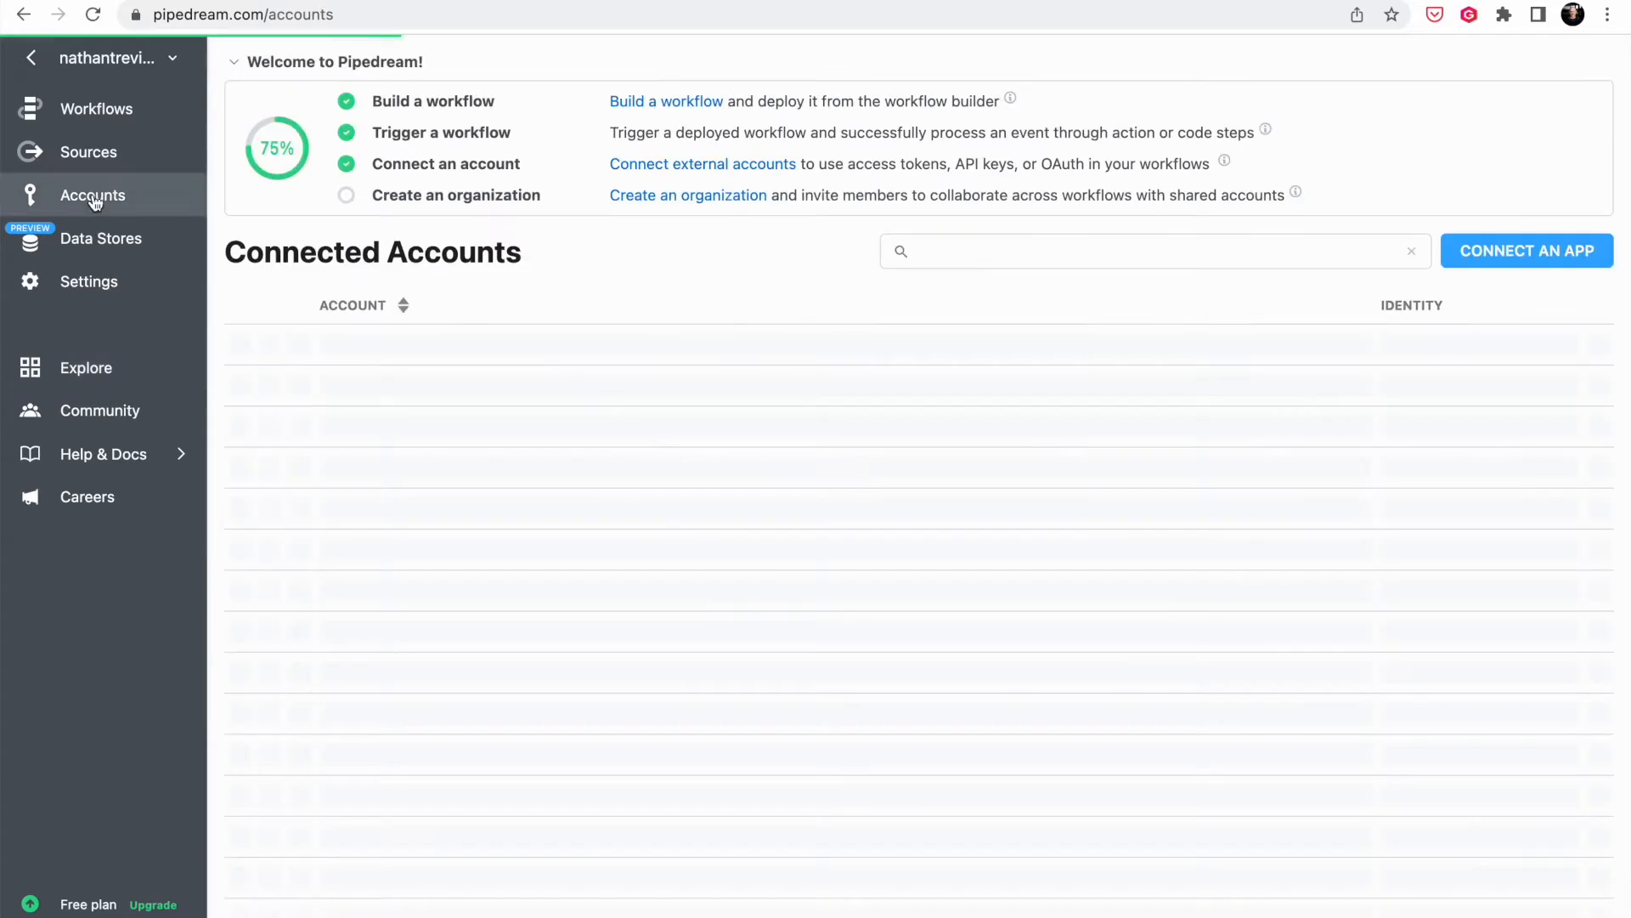
pyautogui.click(1535, 255)
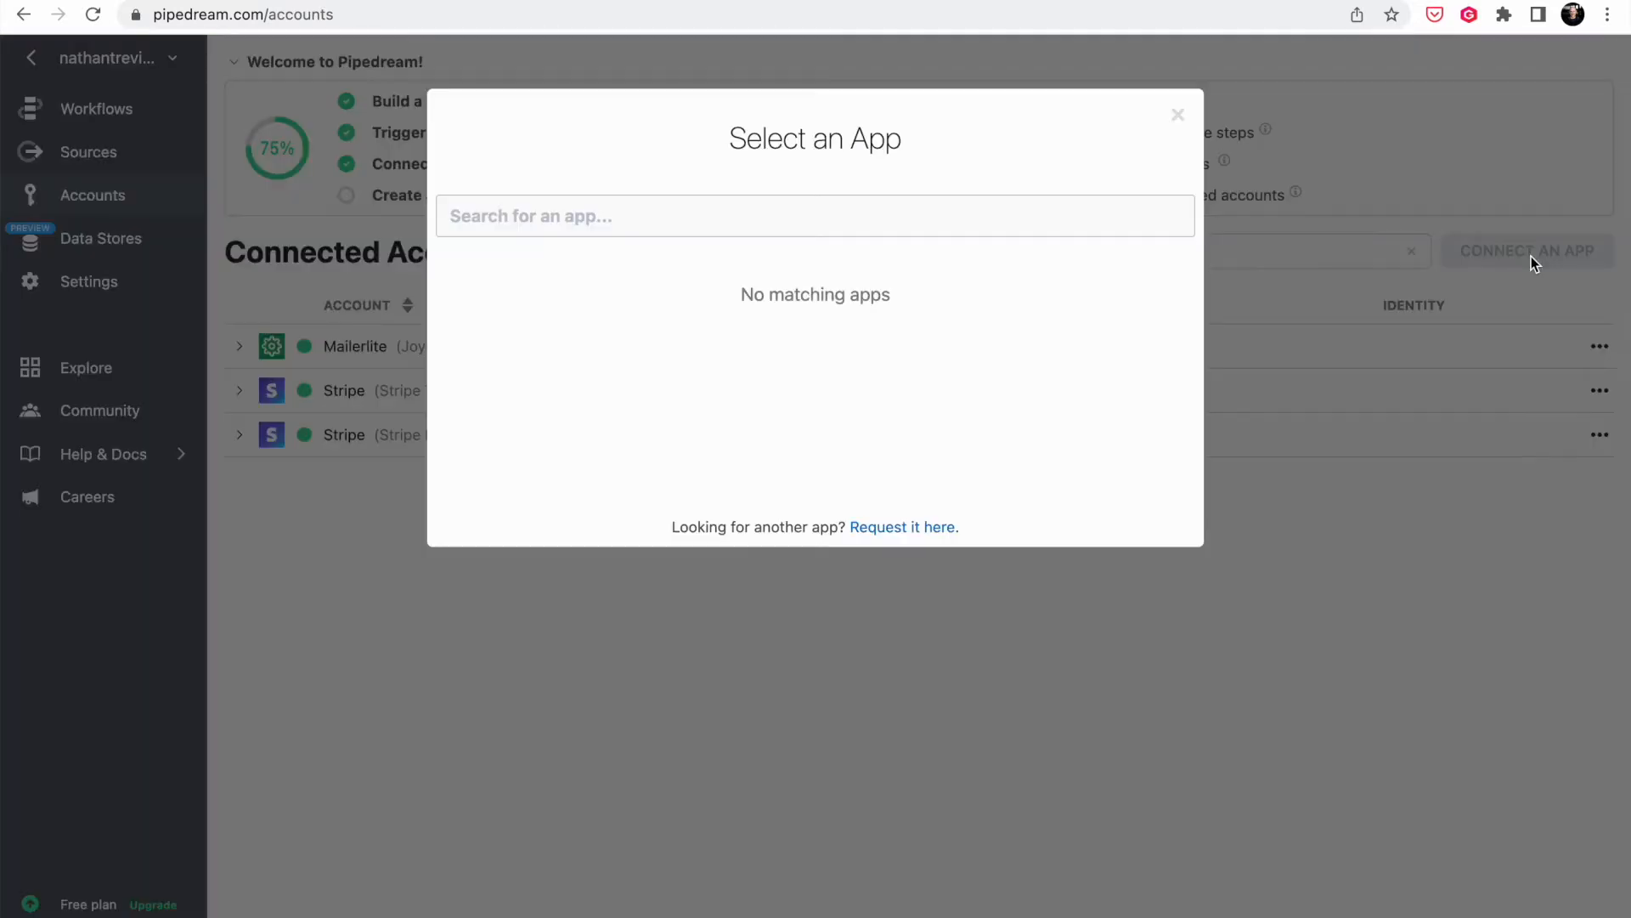
pyautogui.click(696, 220)
pyautogui.write('Stripe')
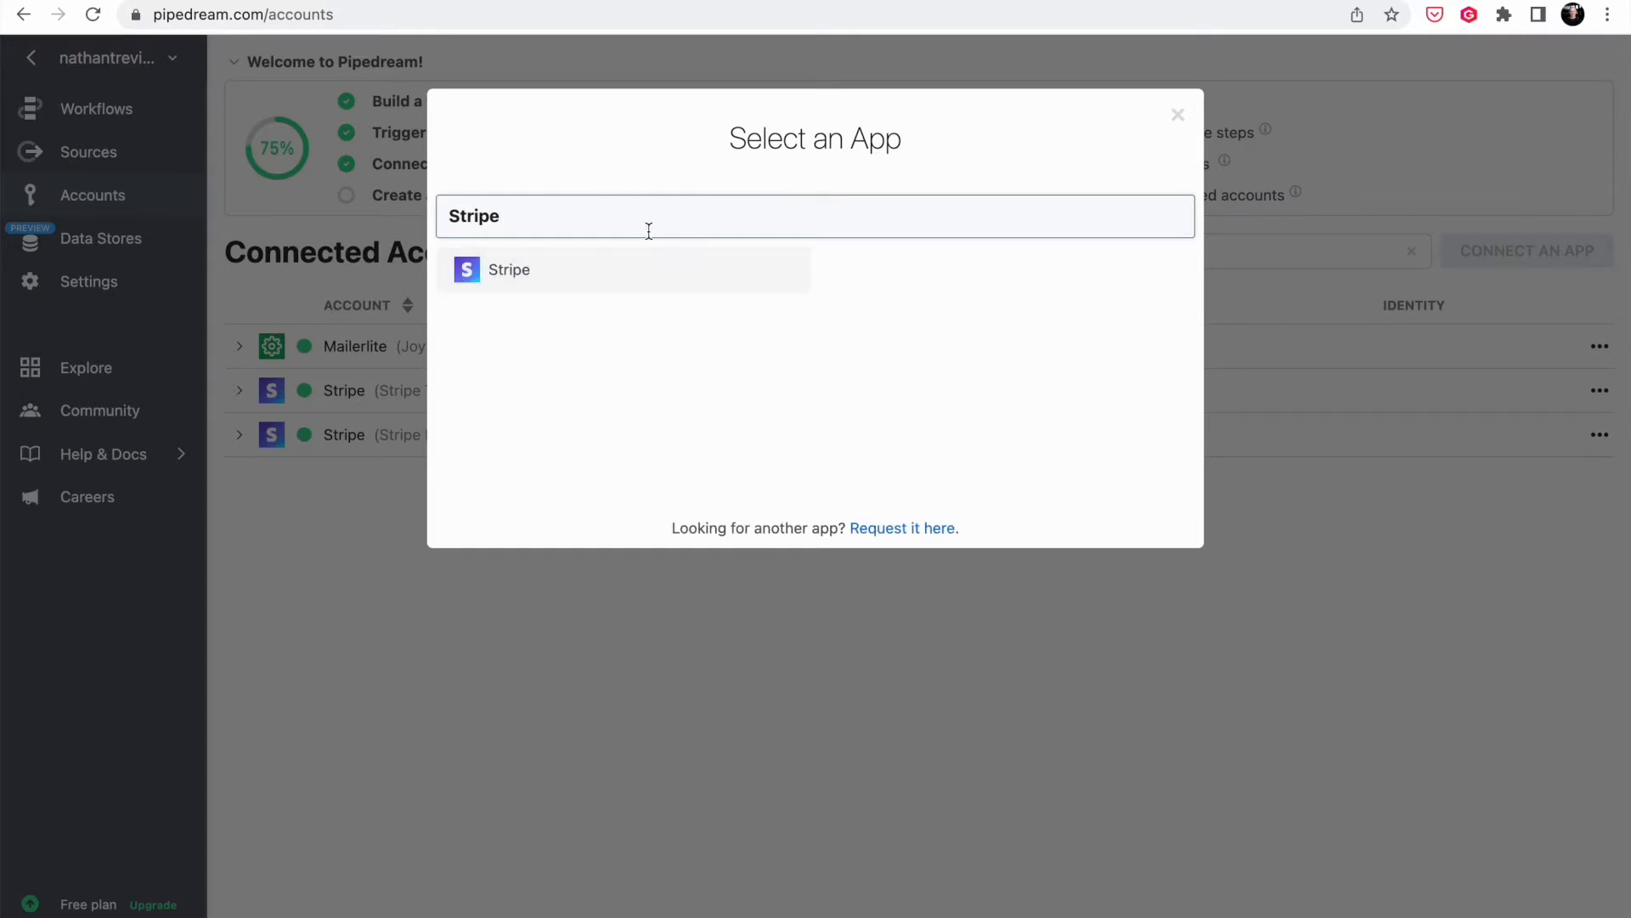
pyautogui.click(562, 269)
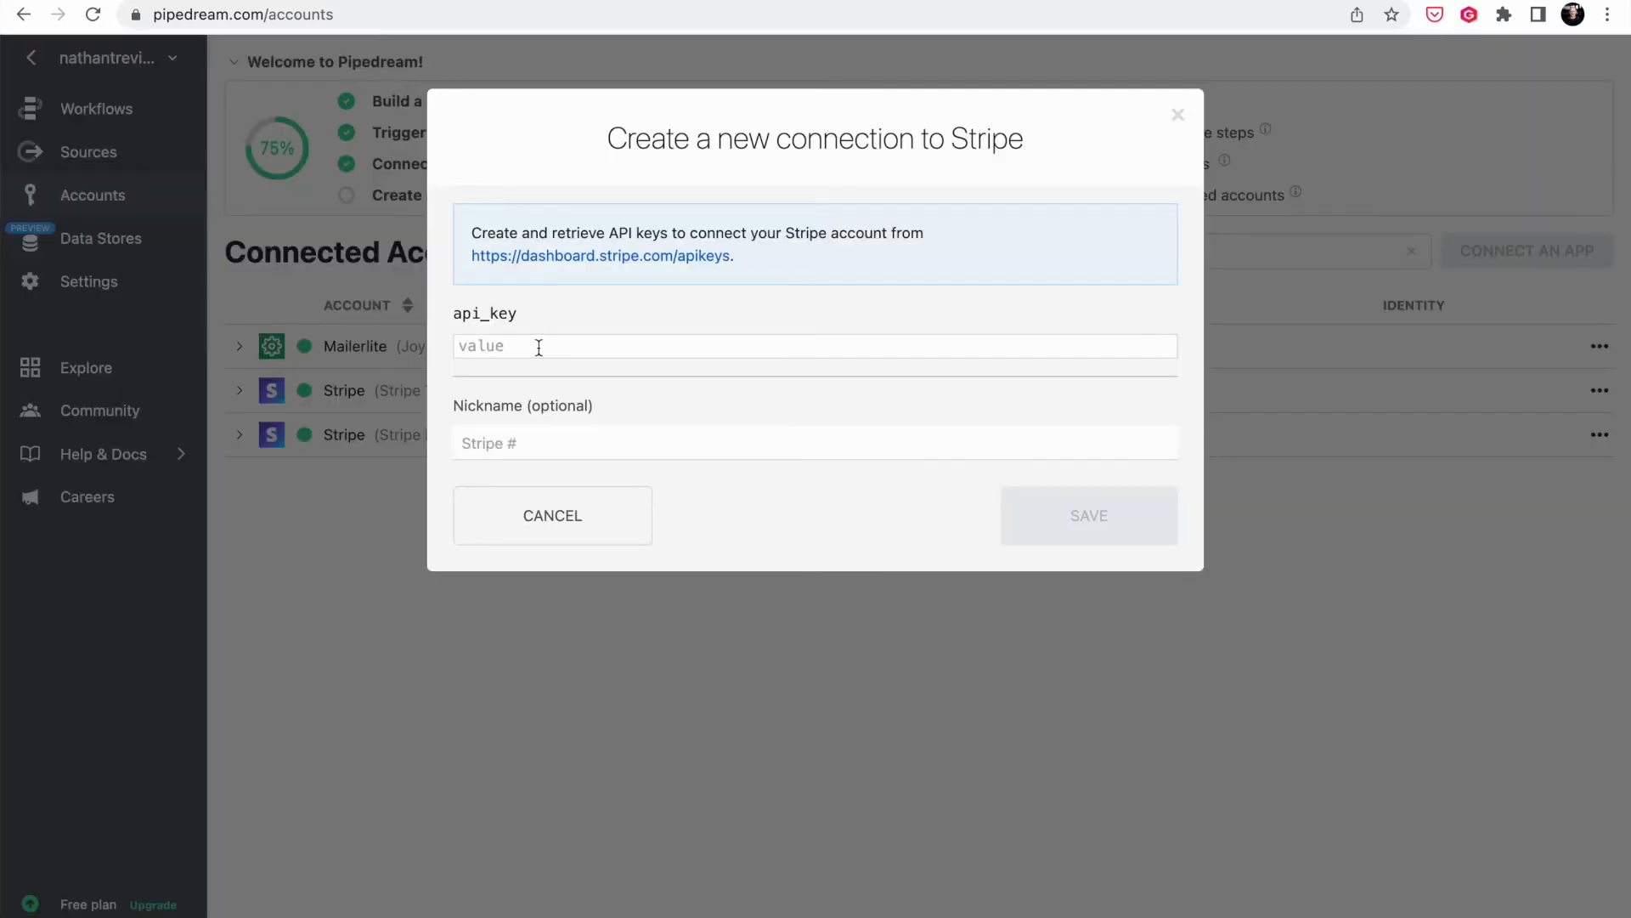
# - Open Stripe's API keys page, view the test keys, then return to live keys
pyautogui.click(637, 259)
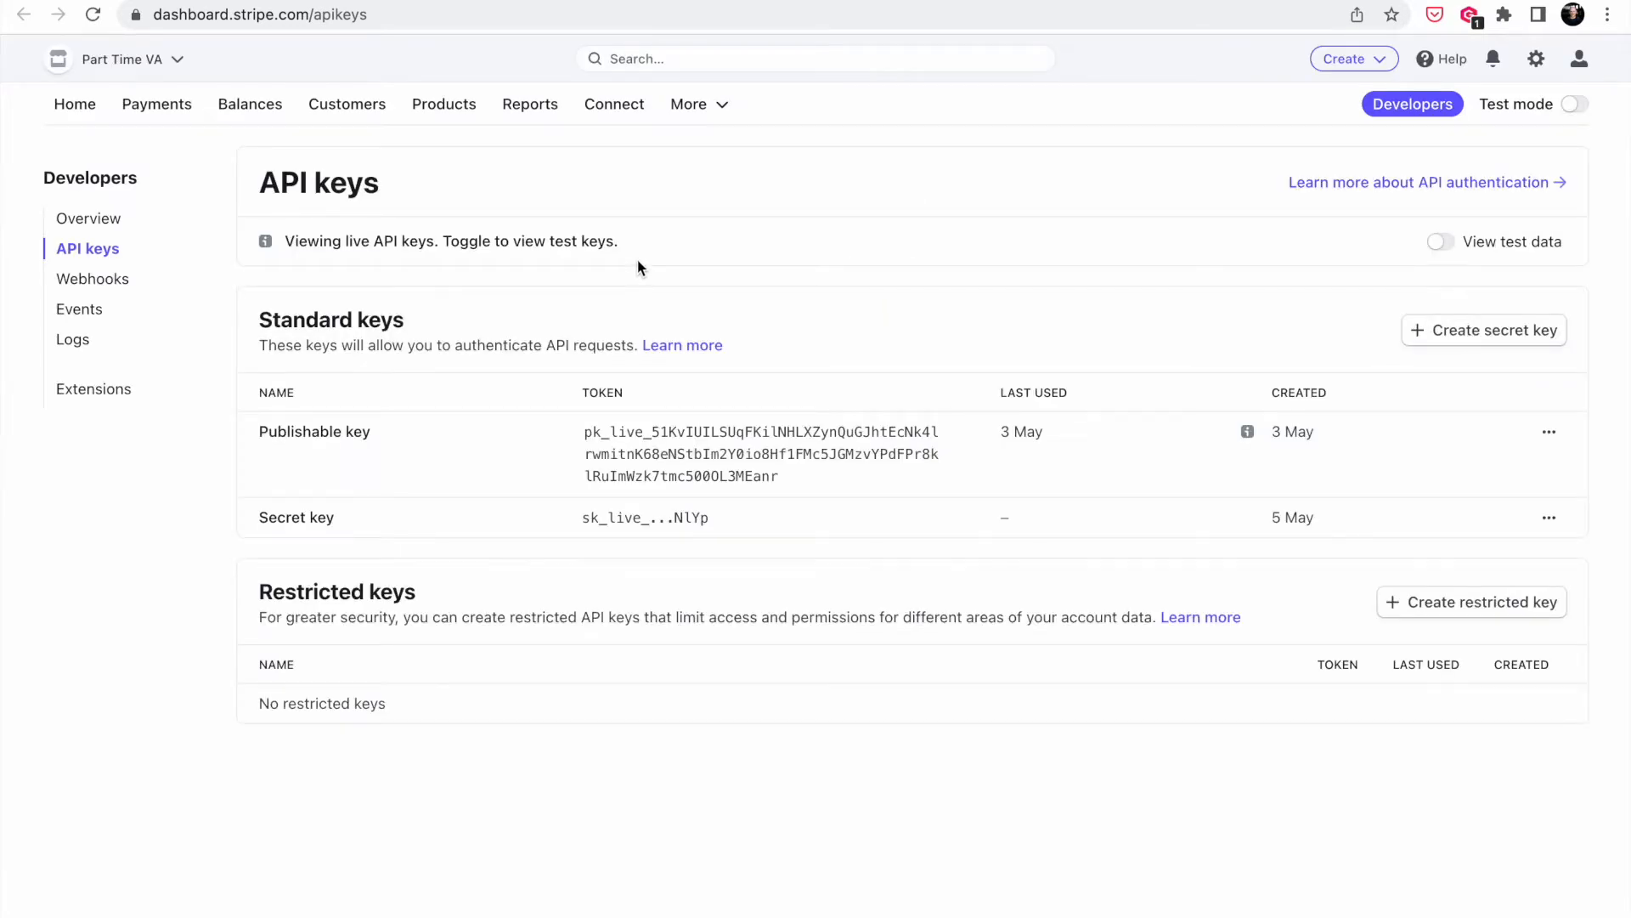
pyautogui.click(1568, 112)
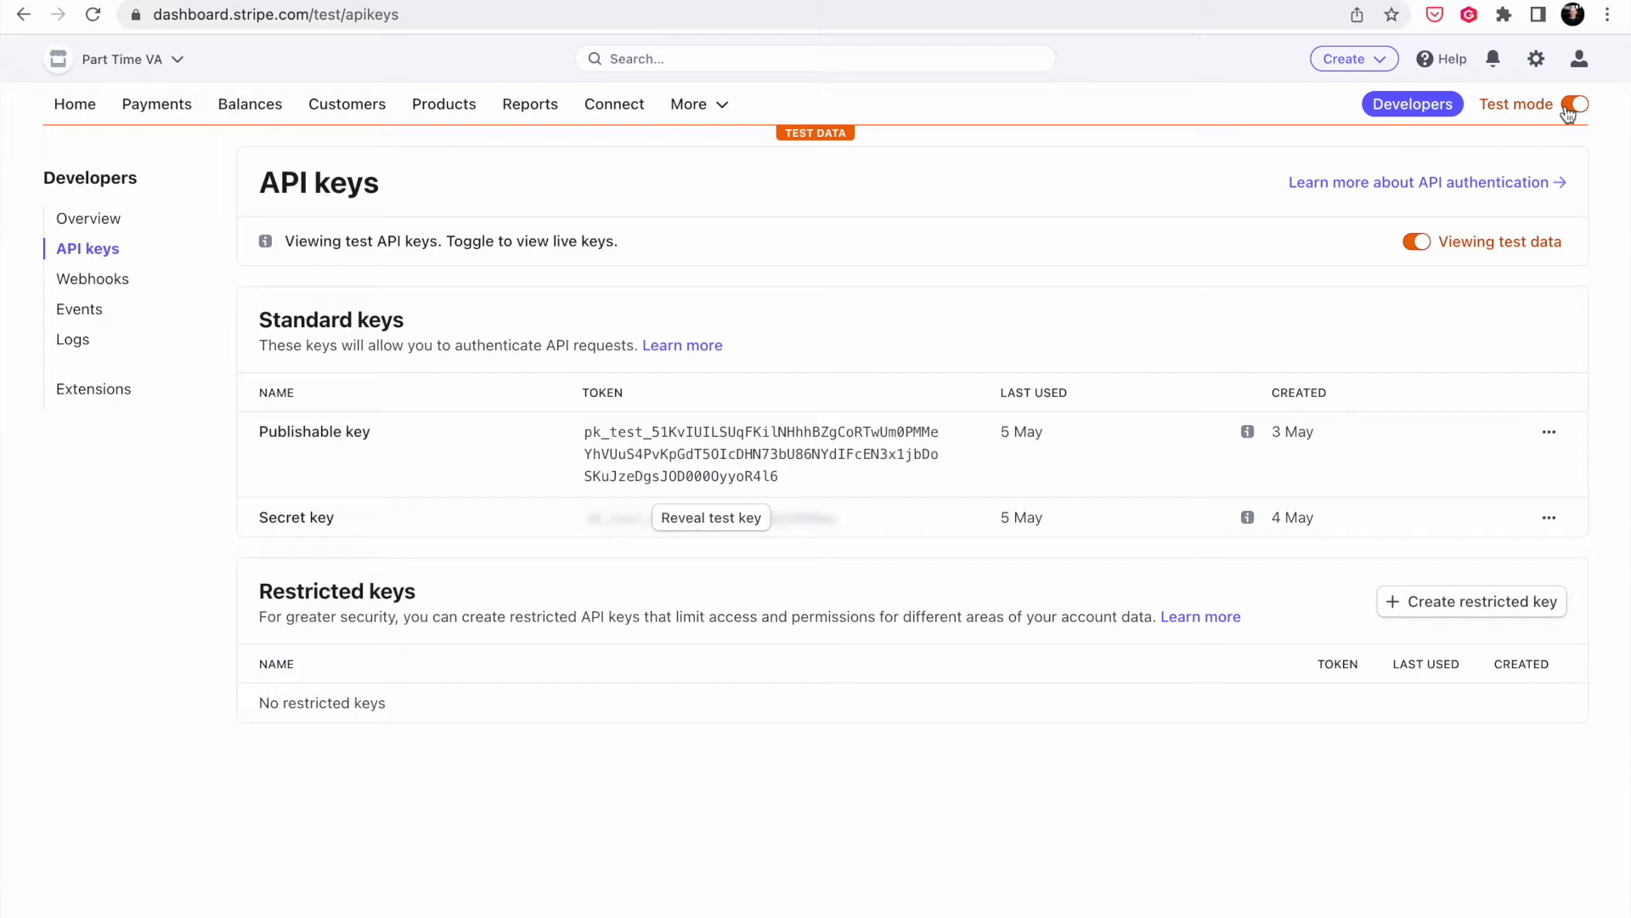
pyautogui.click(1568, 112)
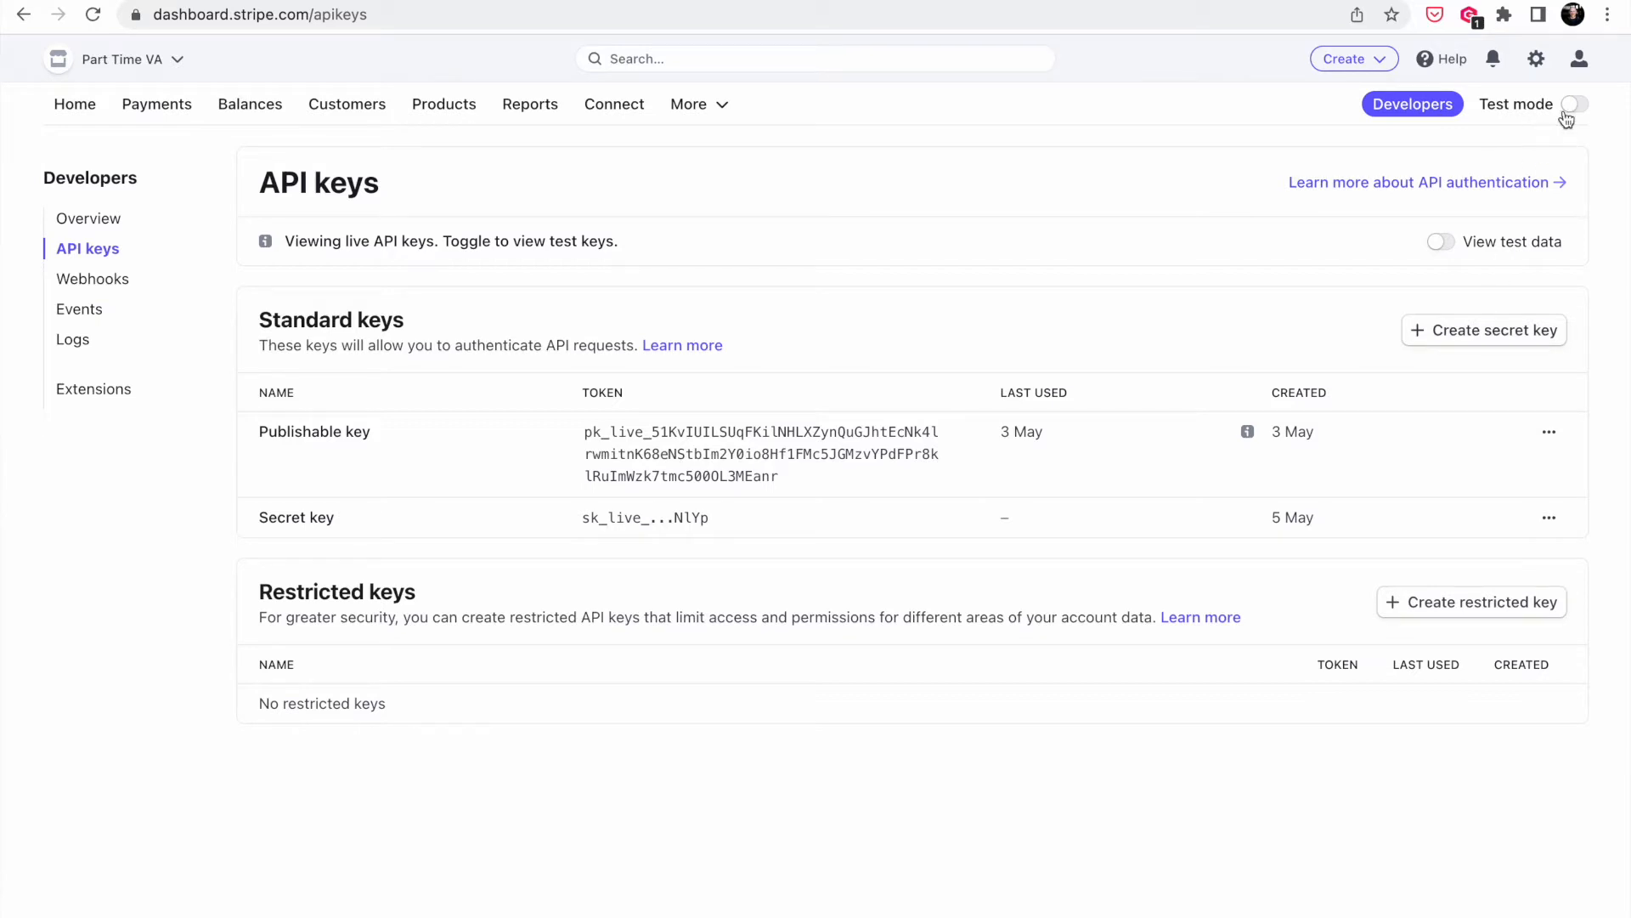
# - Create a live secret key named 'Pipedream', confirm the password, and copy the key
pyautogui.click(1502, 331)
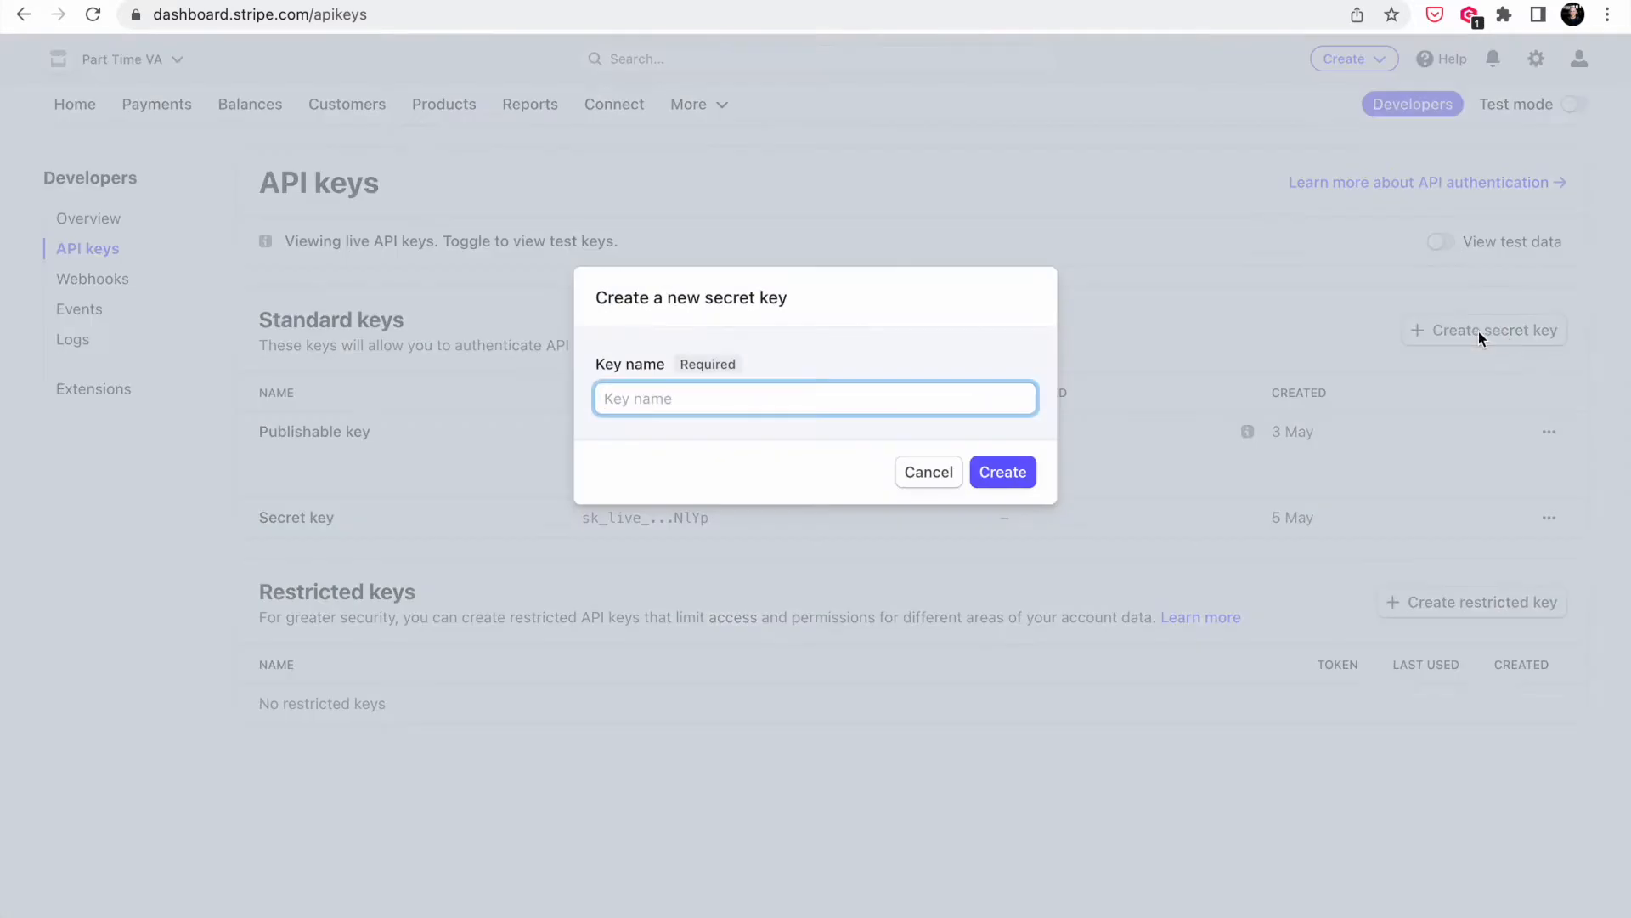
pyautogui.write('Pipedream')
pyautogui.click(1019, 474)
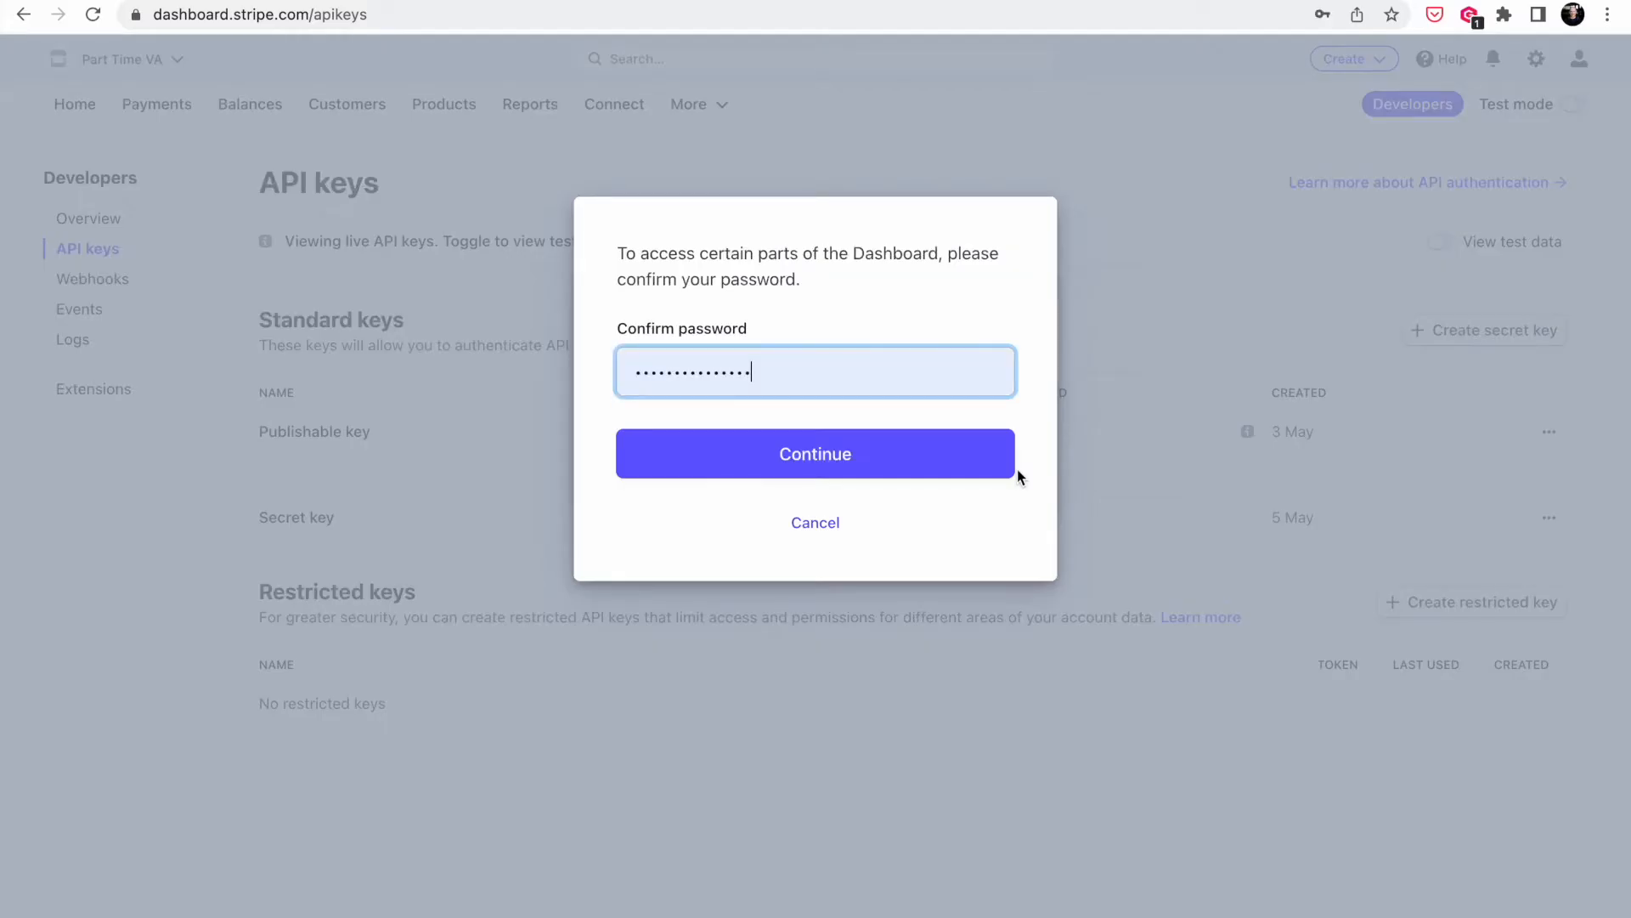
pyautogui.click(852, 463)
pyautogui.click(852, 463)
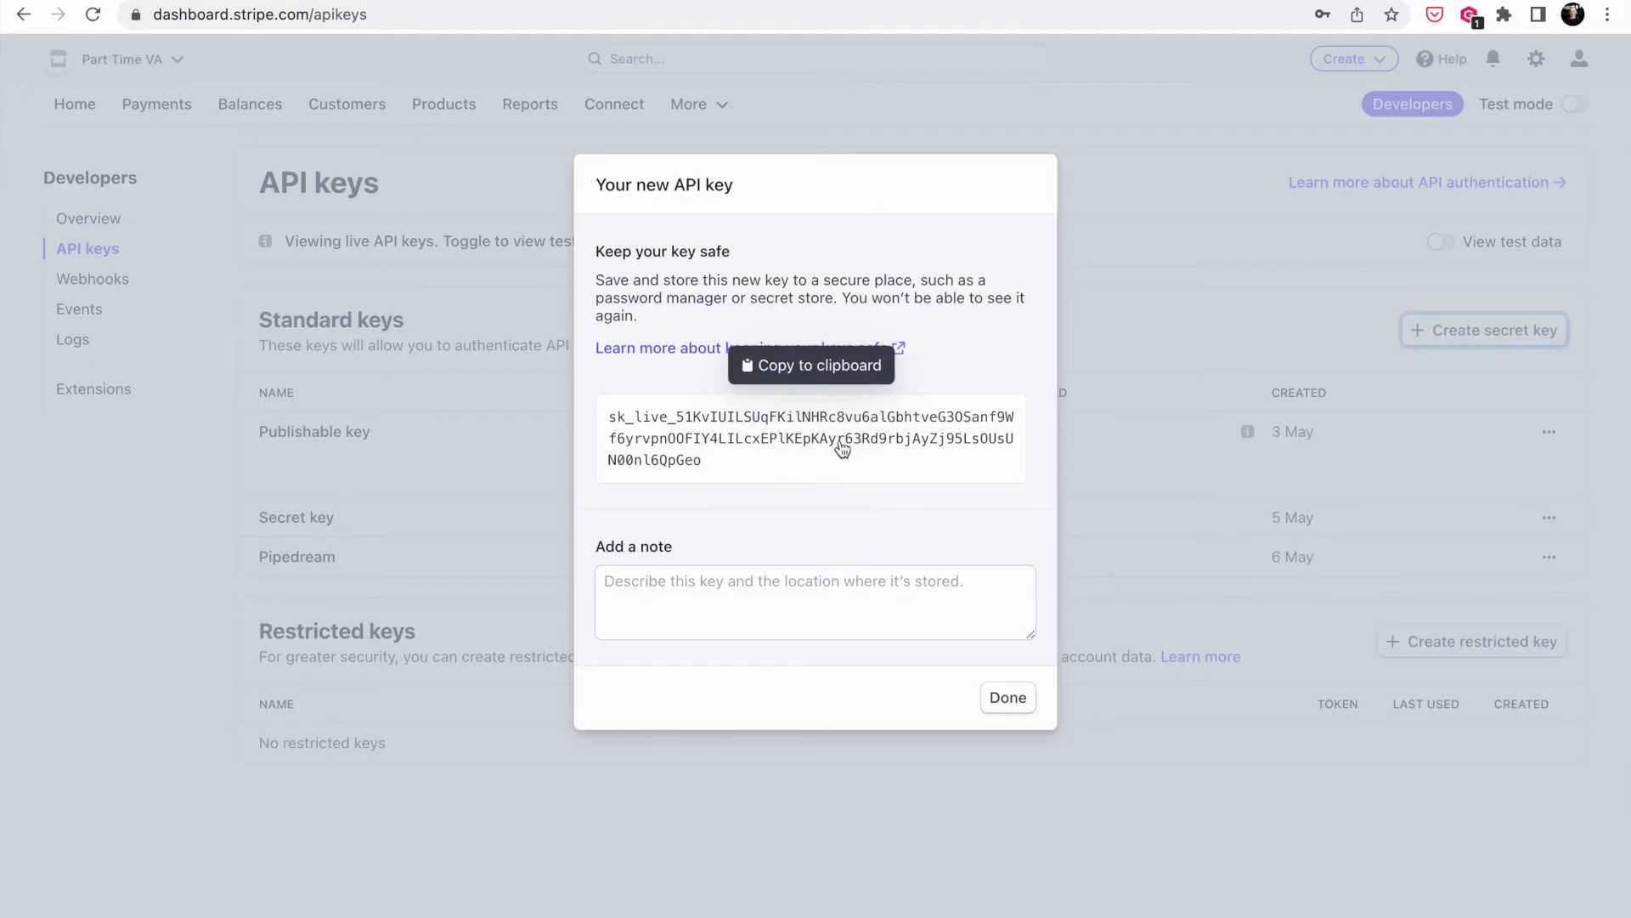
pyautogui.click(841, 443)
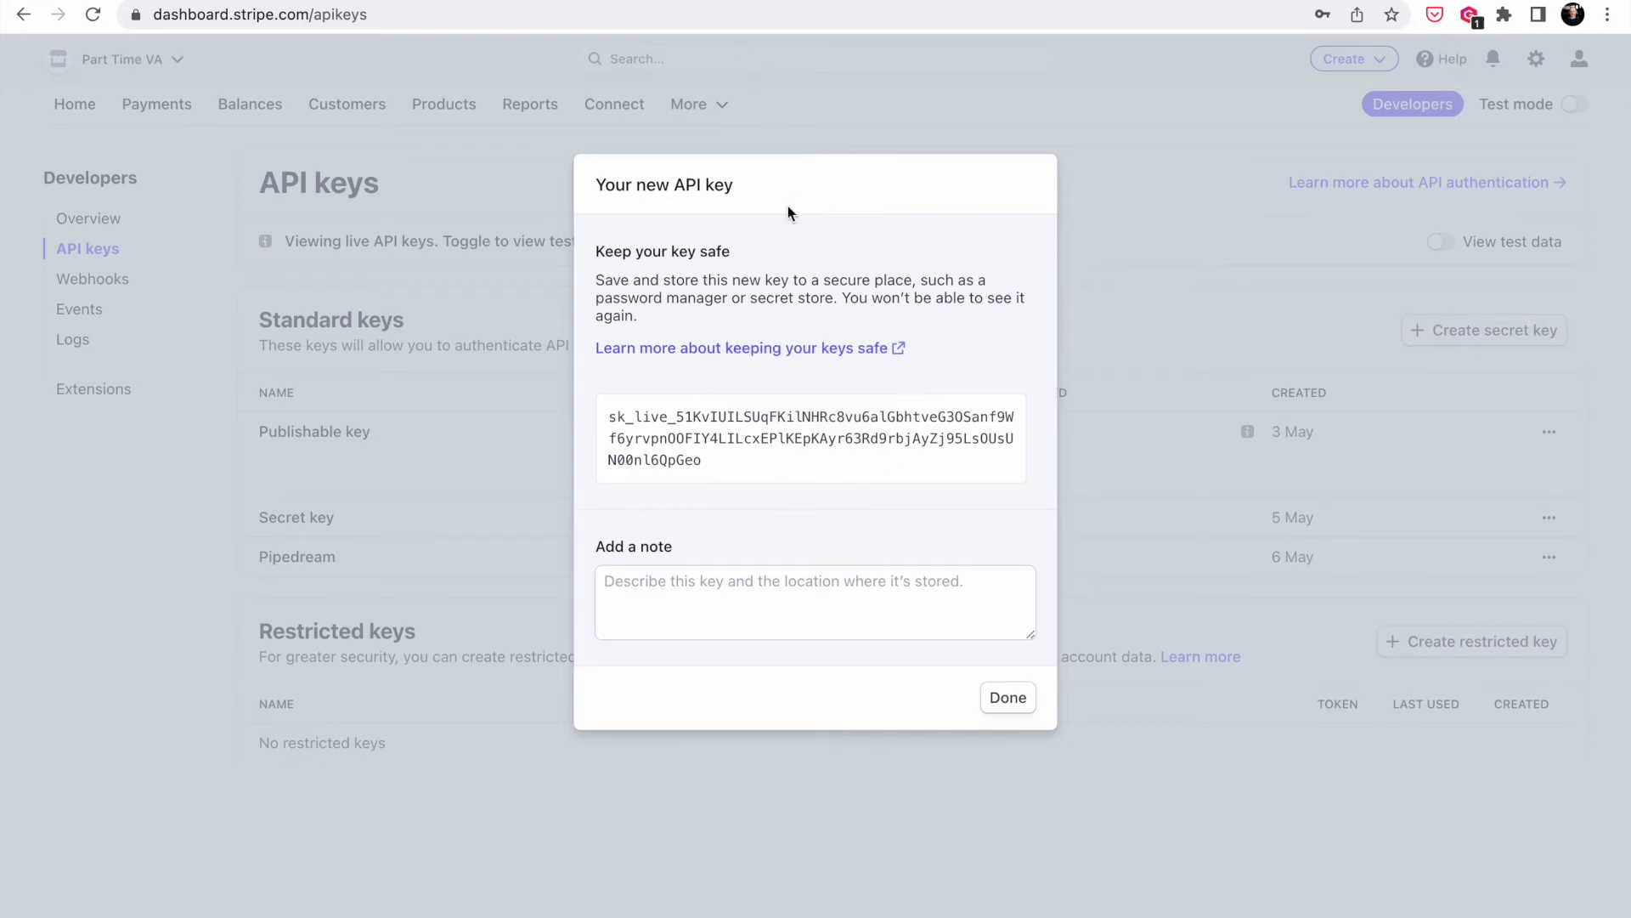
pyautogui.click(1006, 696)
pyautogui.hotkey('ctrl', 'Tab')
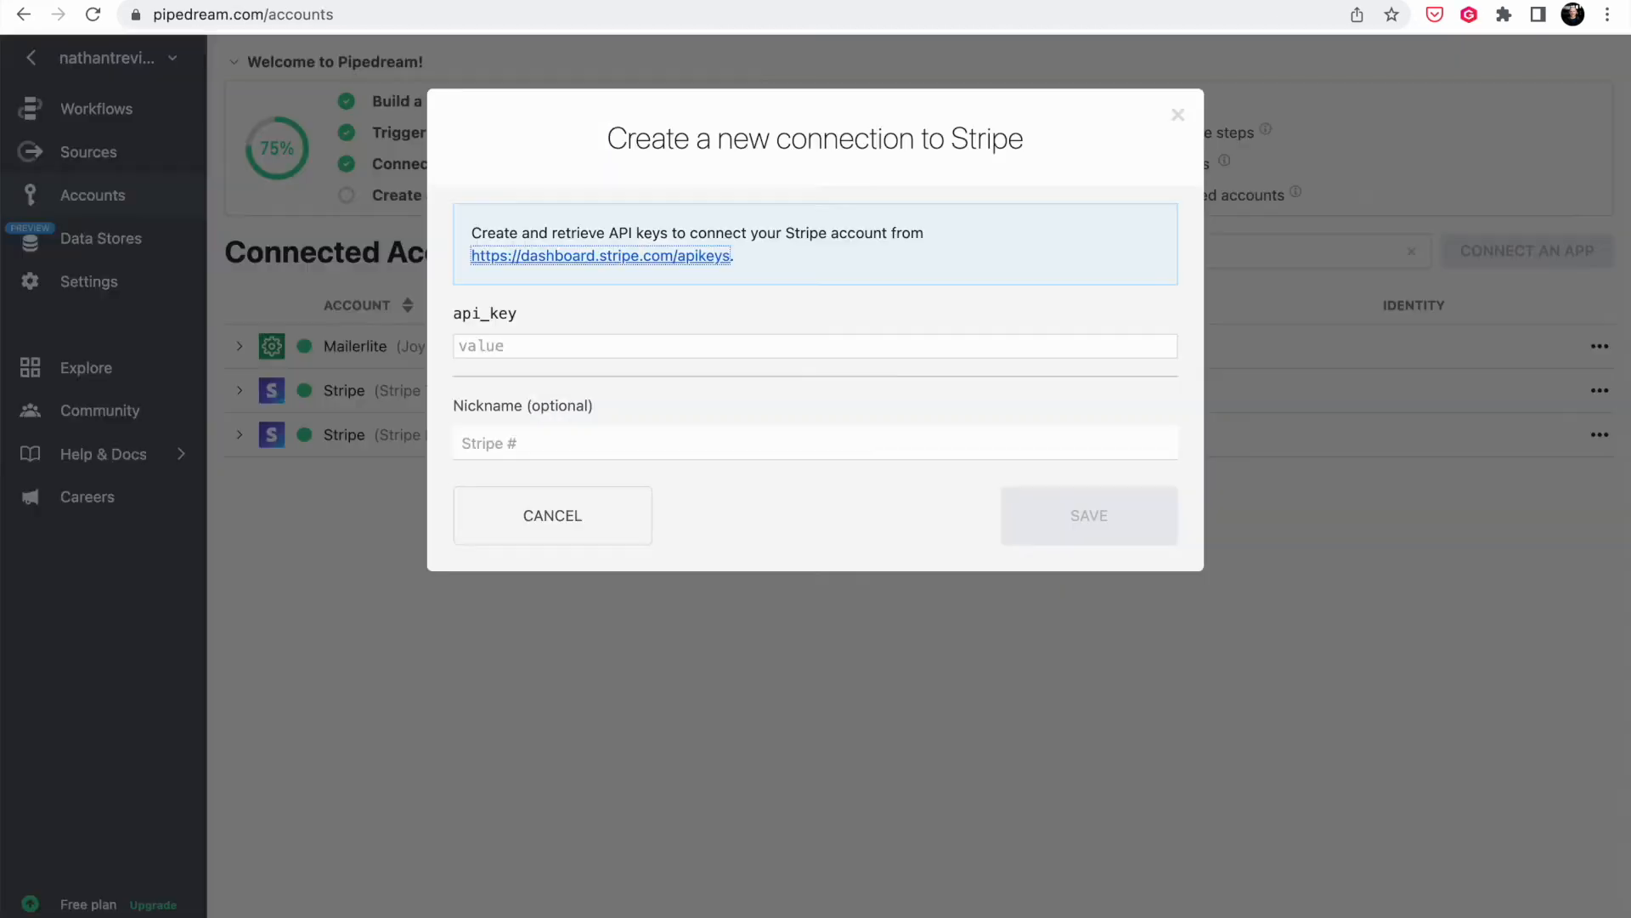
# - Save the live key as a Stripe connection nicknamed 'Part Time VA Stripe Live Mode'
pyautogui.click(696, 347)
pyautogui.press('super+v')
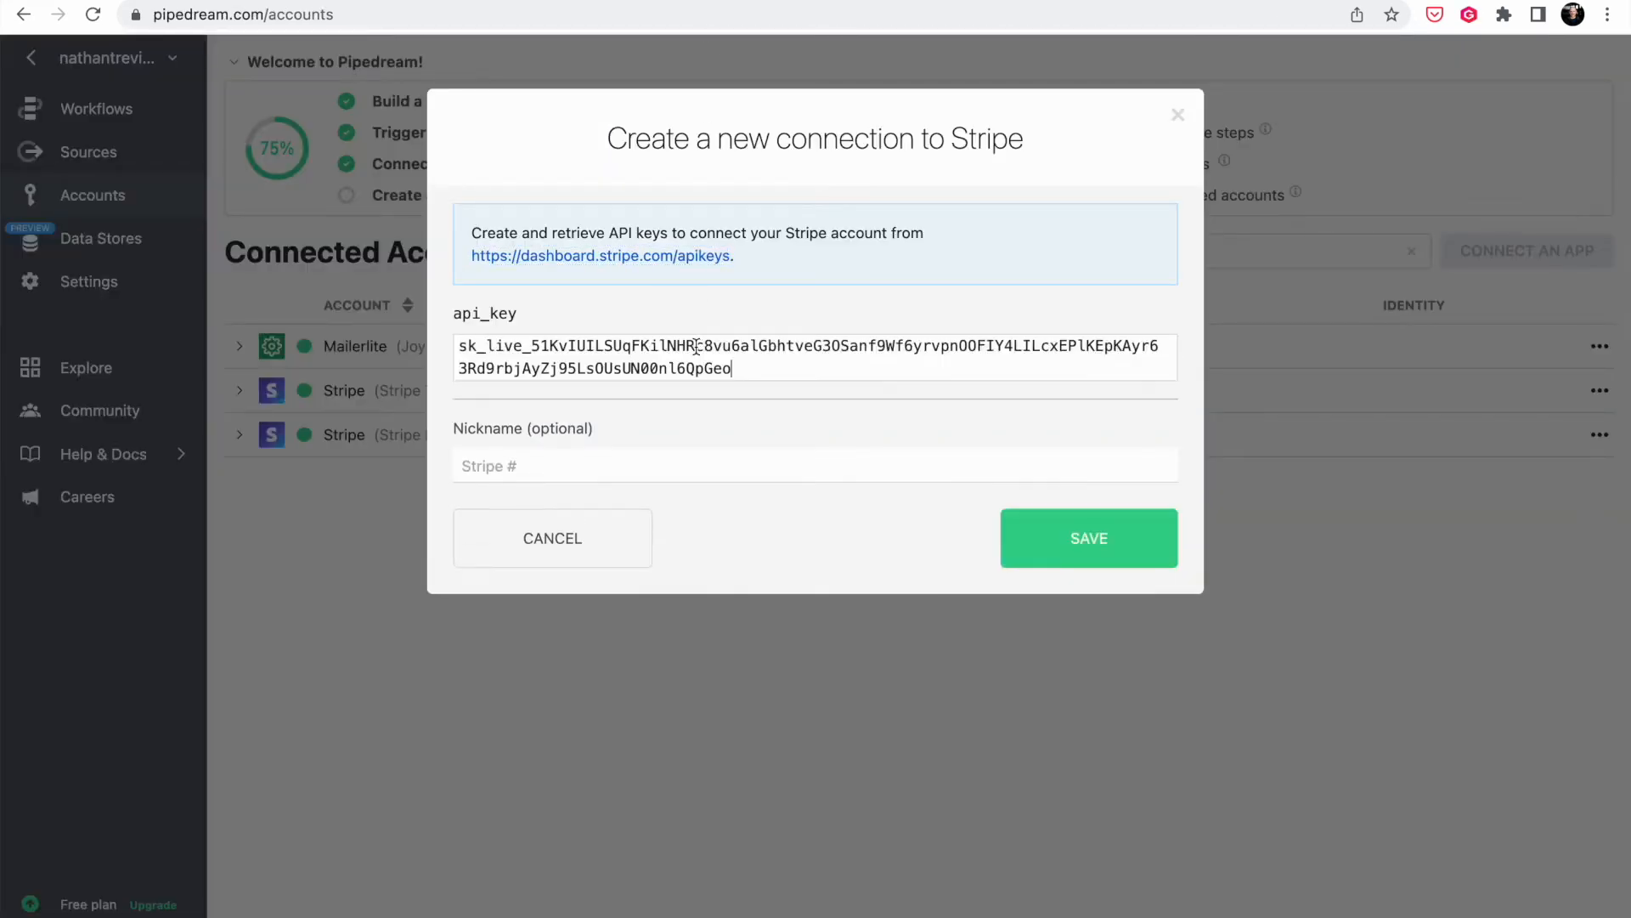
pyautogui.click(697, 463)
pyautogui.write('Part Time VA Stripe Live Mode')
pyautogui.click(1044, 515)
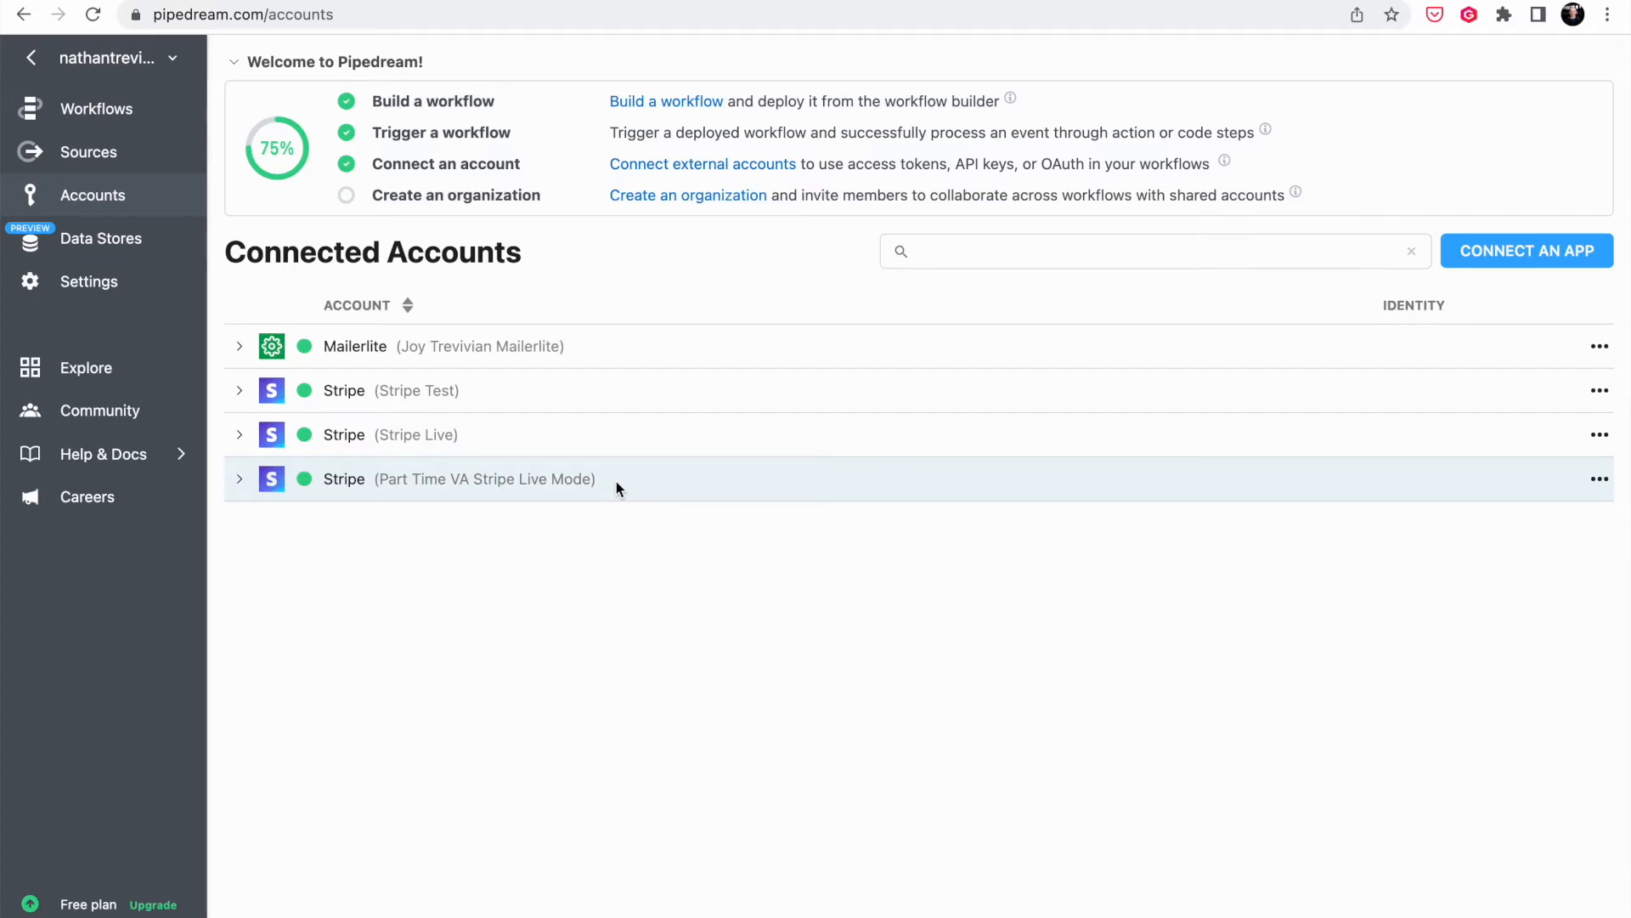
# - Start a second Stripe account connection by searching 'Stripe'
pyautogui.click(1487, 251)
pyautogui.click(675, 216)
pyautogui.write('Stripe')
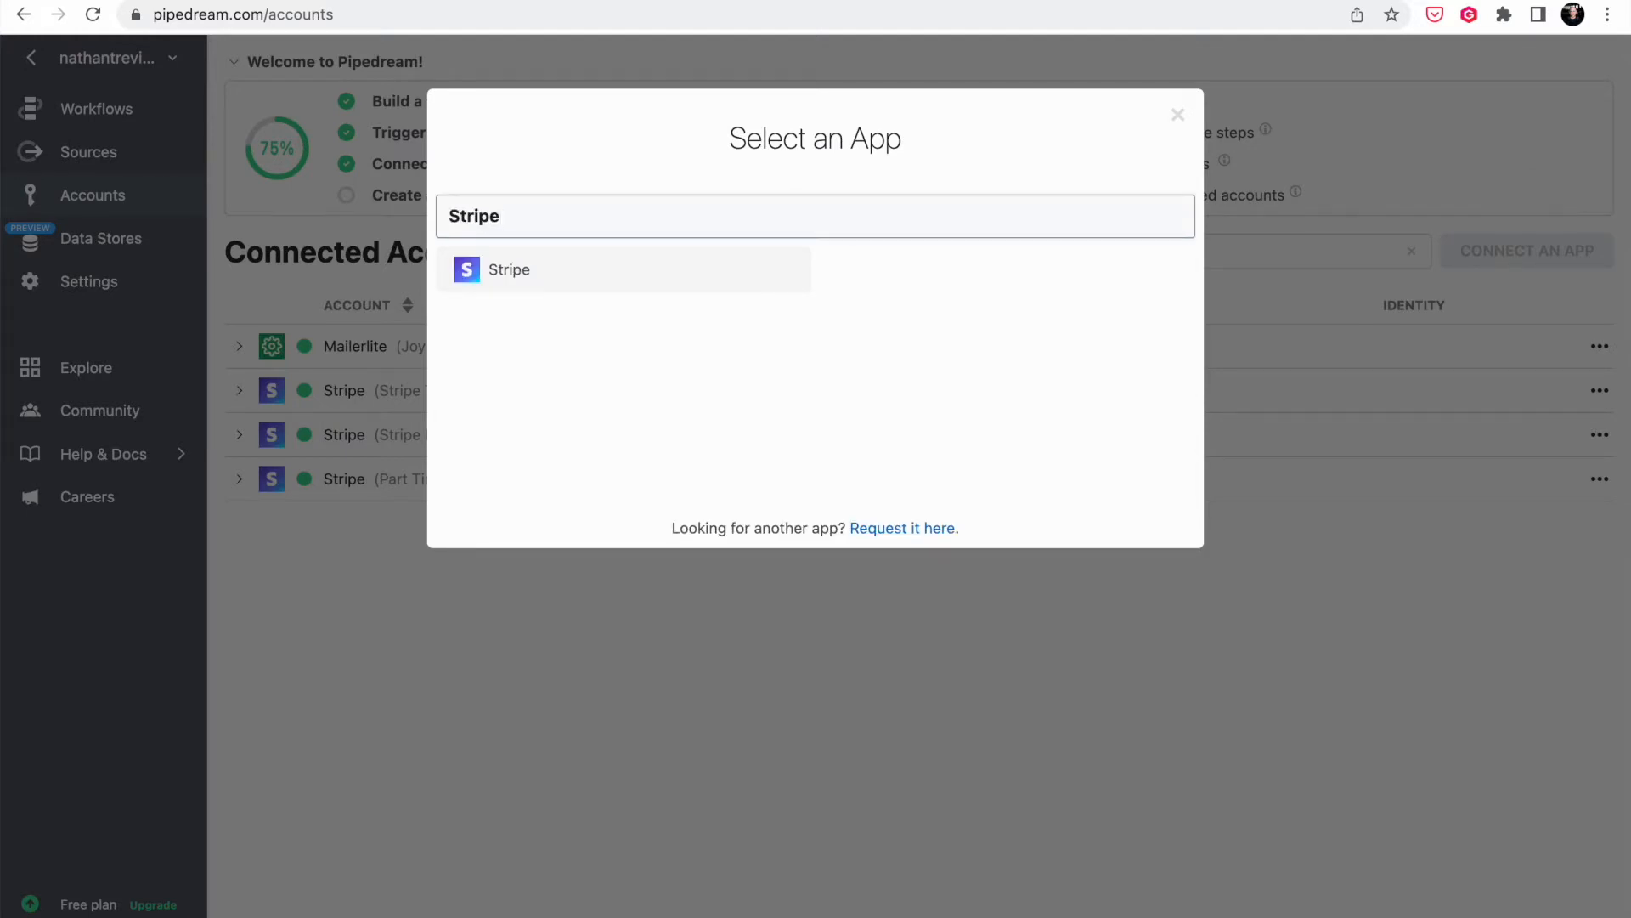
pyautogui.click(575, 265)
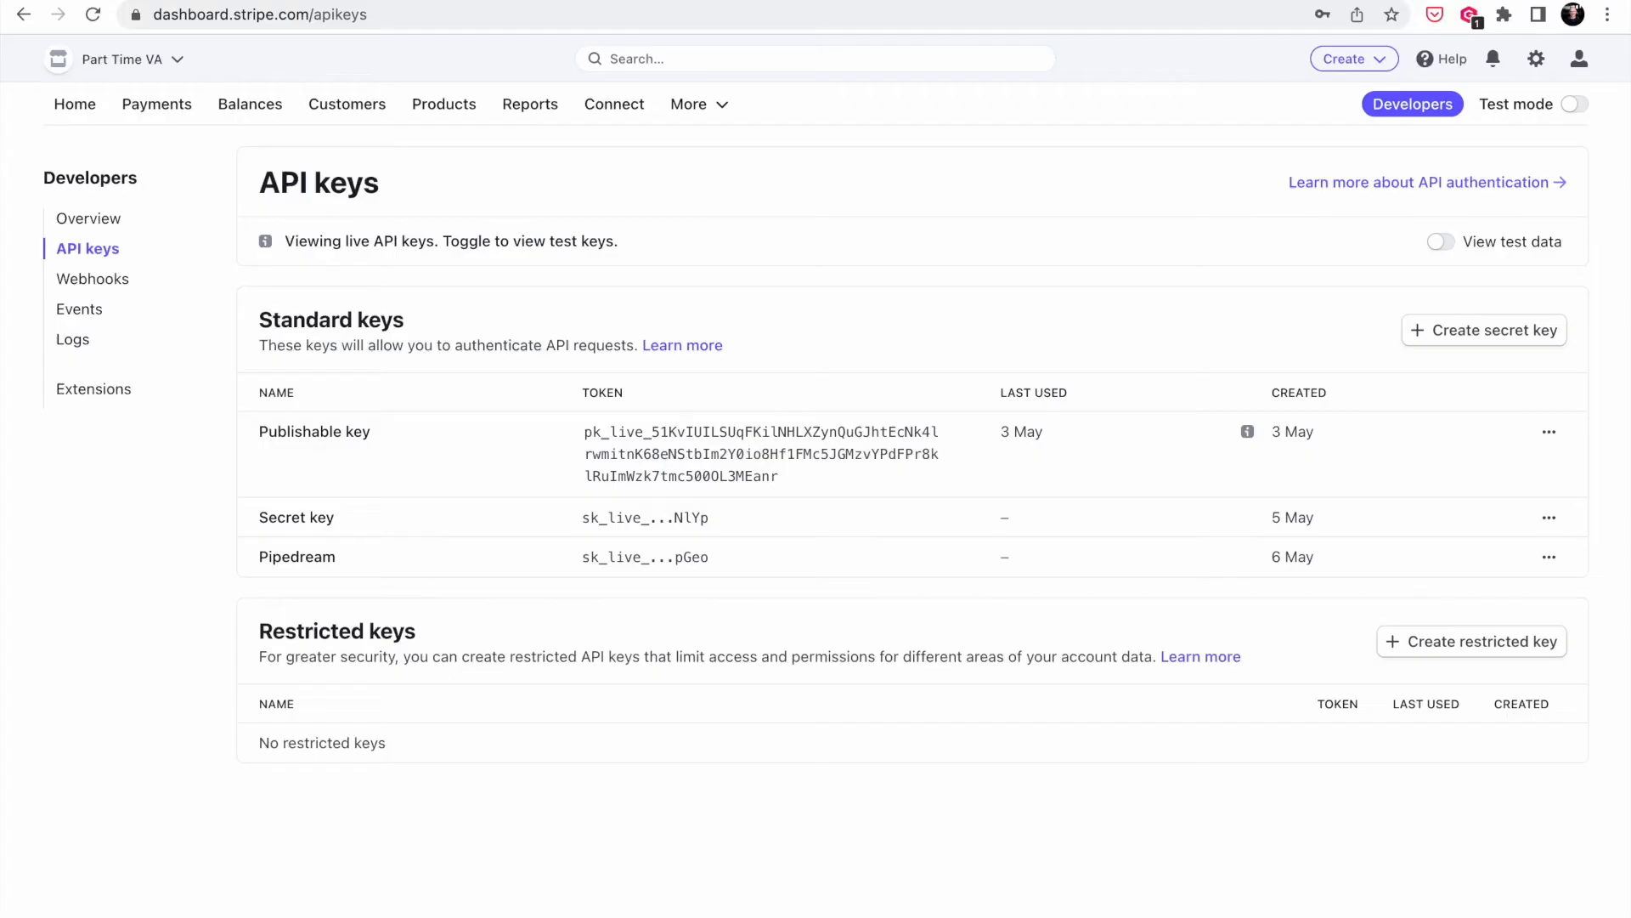
# - Copy Stripe's test secret key and save it as 'Part Time VA Stripe Test Mode'
pyautogui.click(1573, 106)
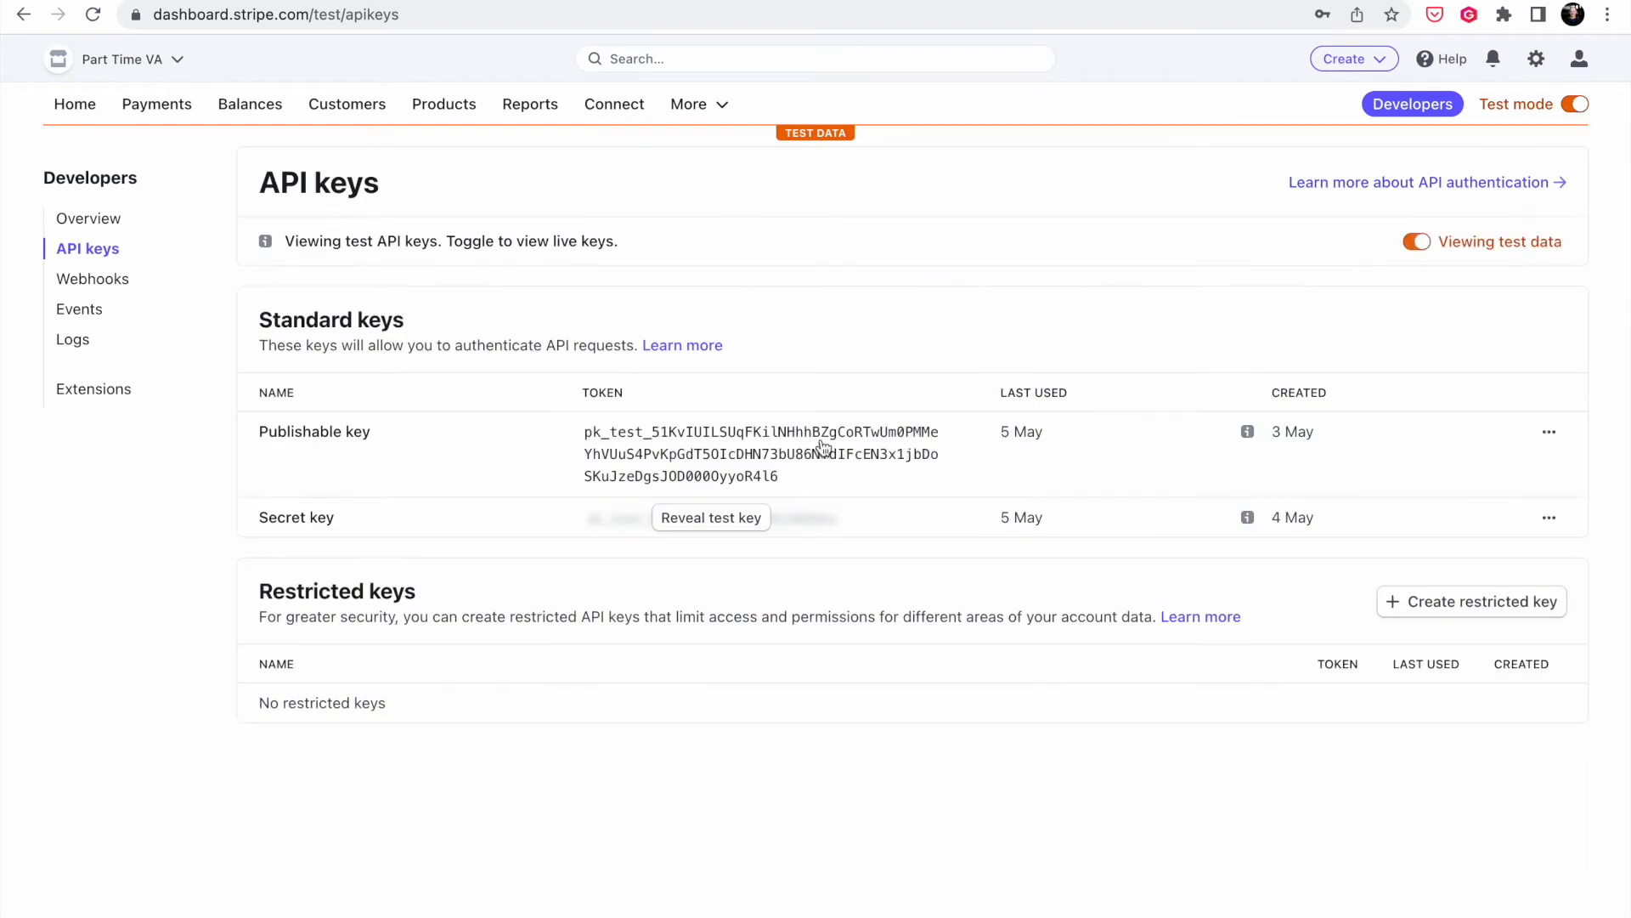
pyautogui.click(728, 517)
pyautogui.click(728, 561)
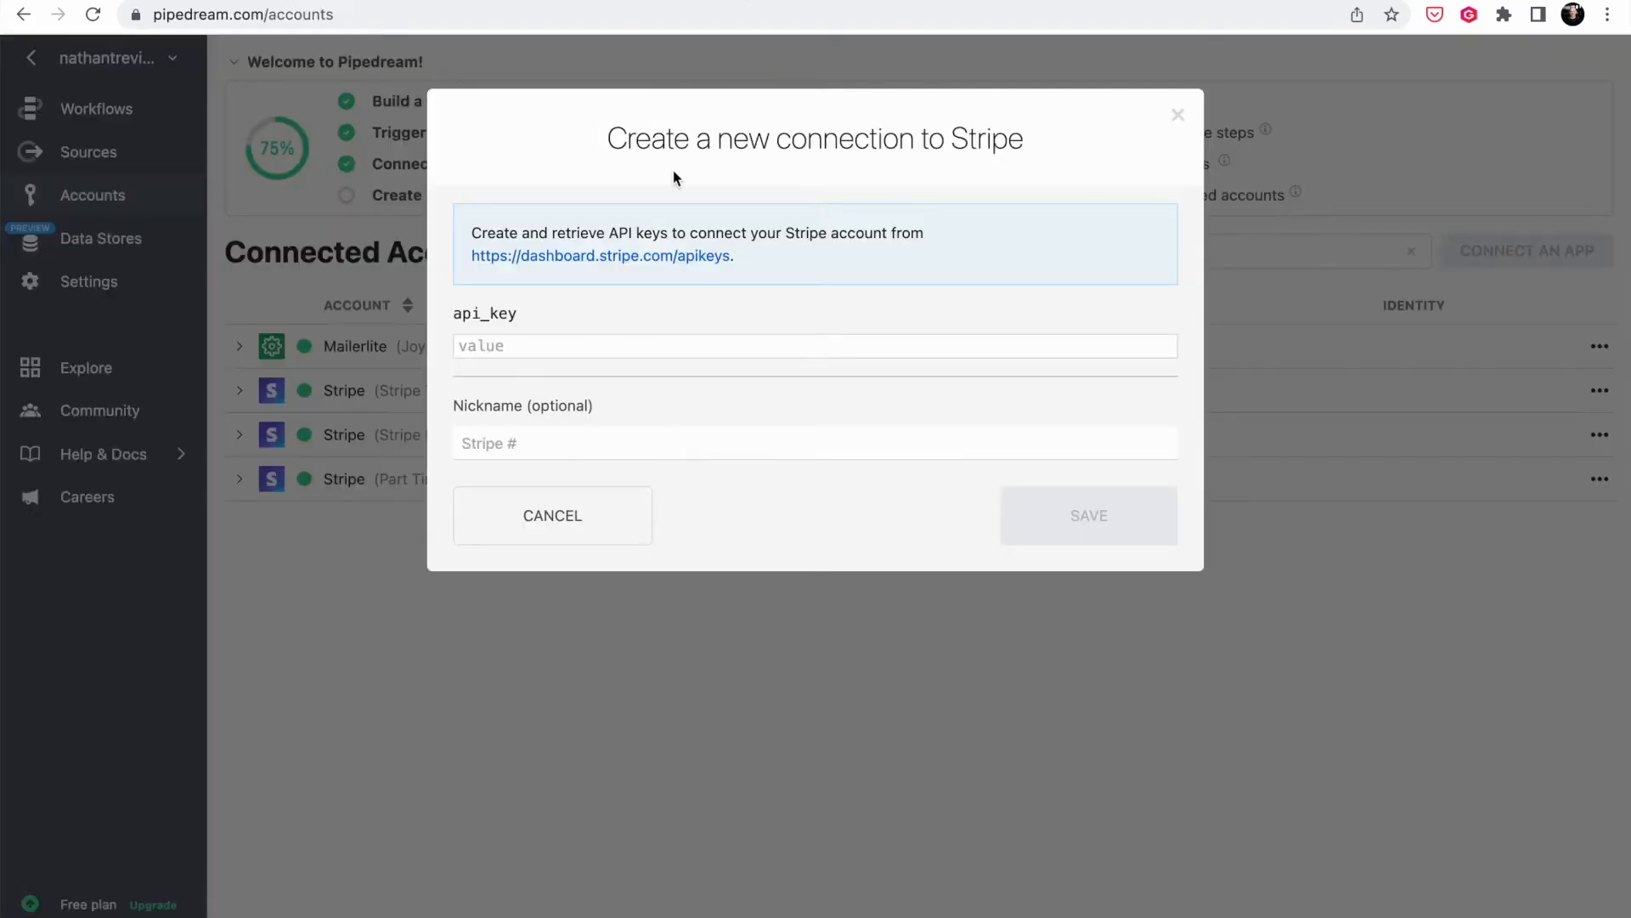
pyautogui.press('super+v')
pyautogui.click(621, 462)
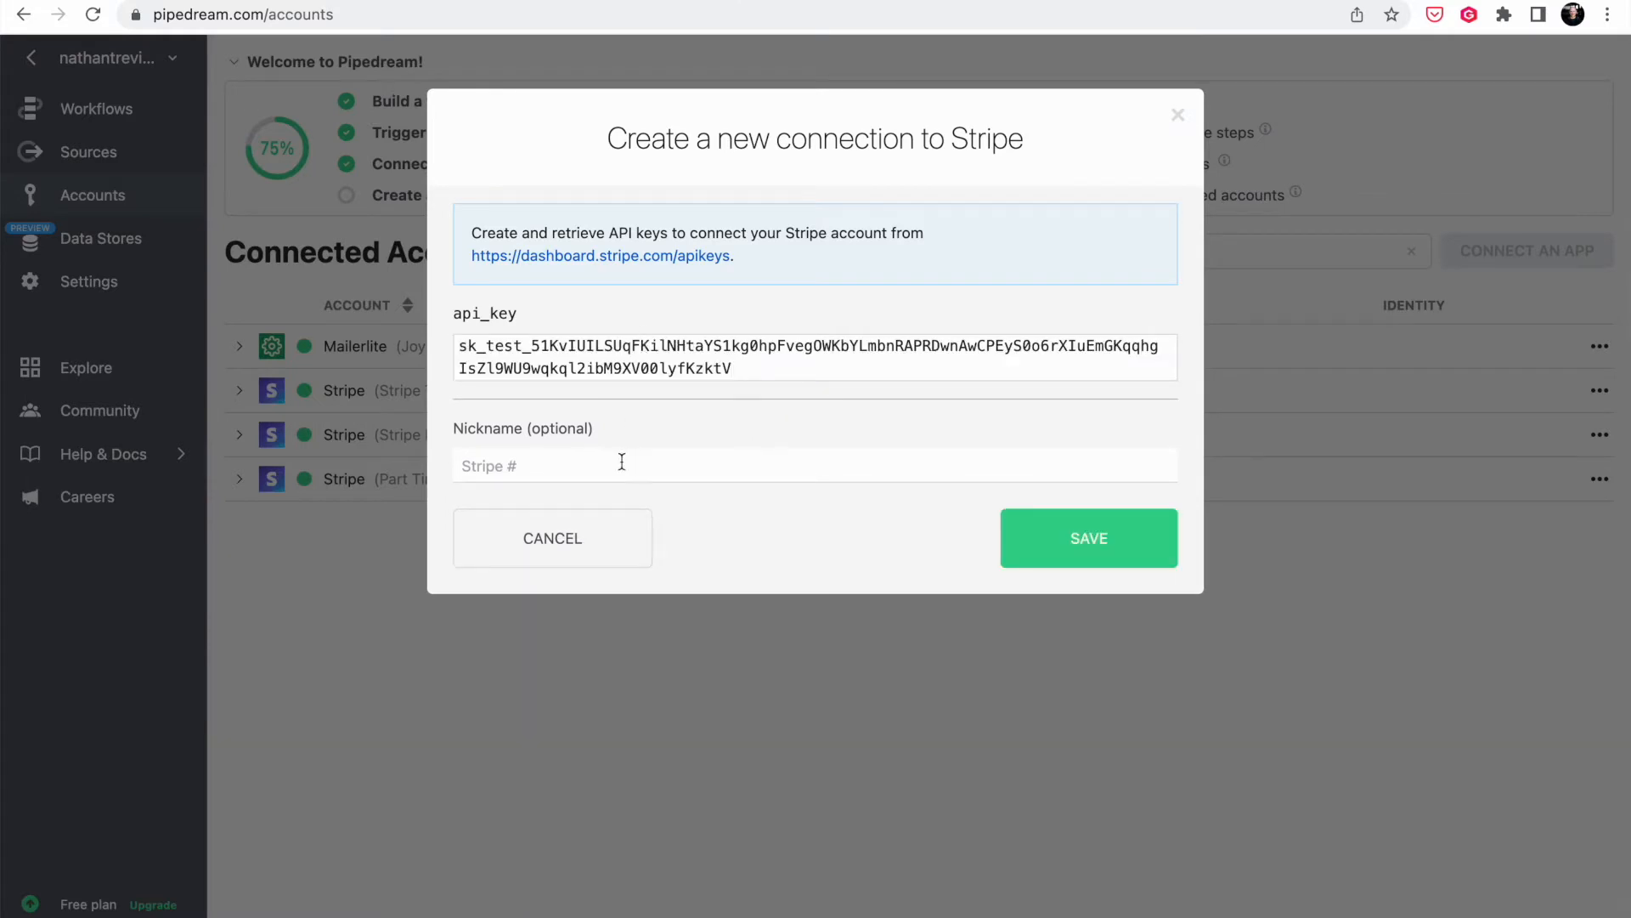
pyautogui.write('Part Time VA Stripe Test Mode')
pyautogui.click(1091, 538)
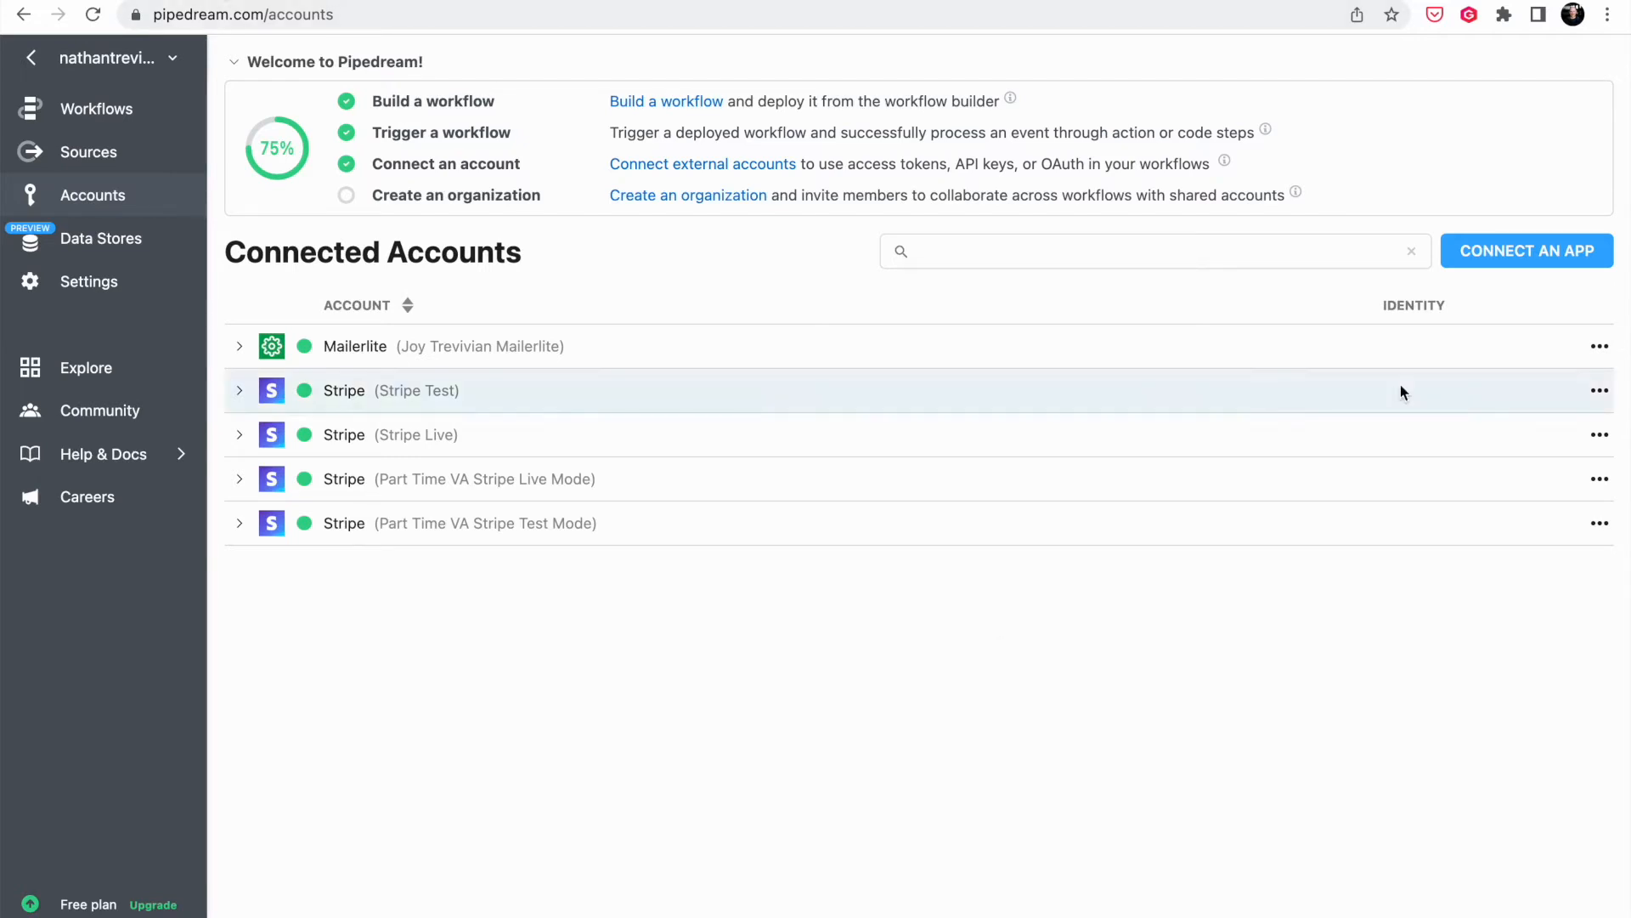
pyautogui.click(1531, 252)
# - Choose Mailerlite as the new connection, then open MailerLite's Integrations API settings
pyautogui.write('Mailer')
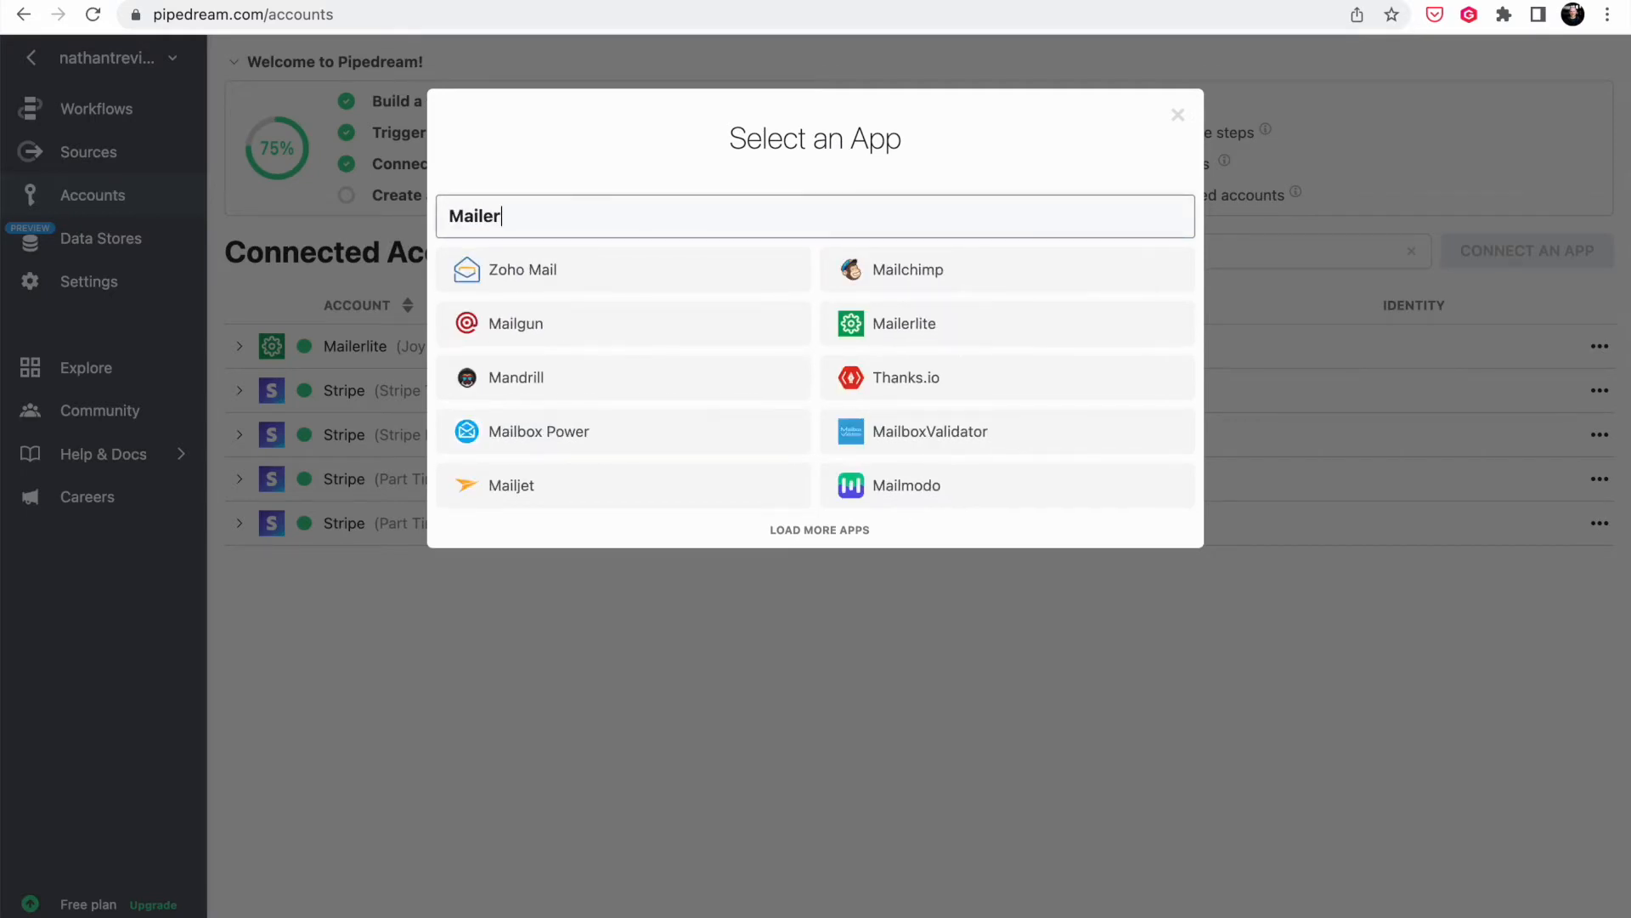
pyautogui.click(638, 270)
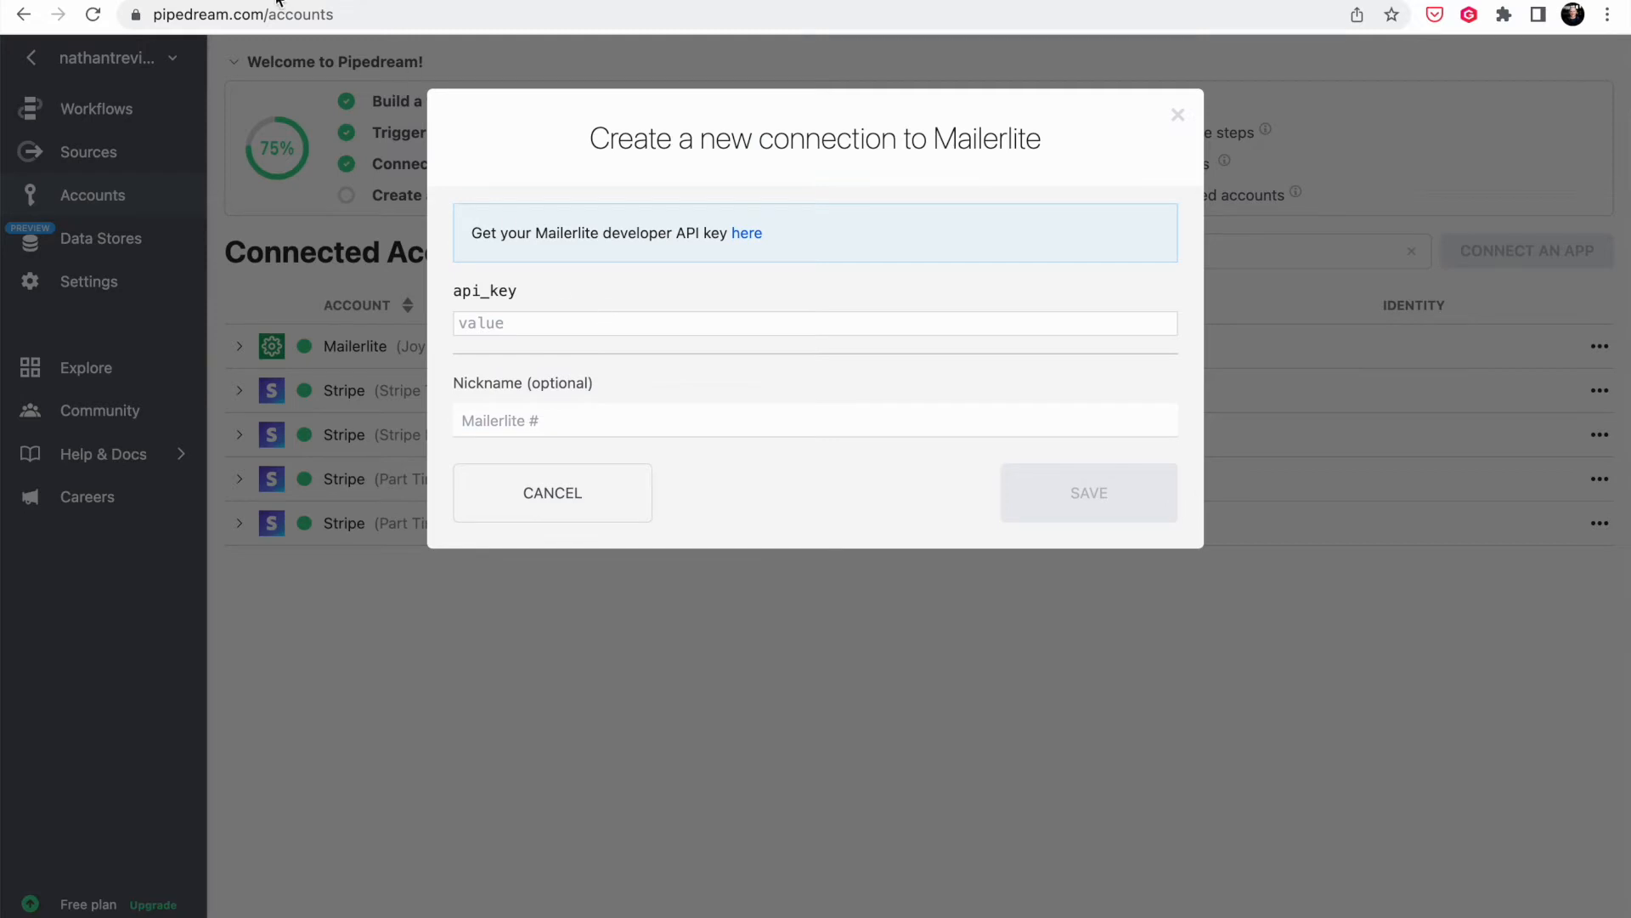
pyautogui.click(195, 1)
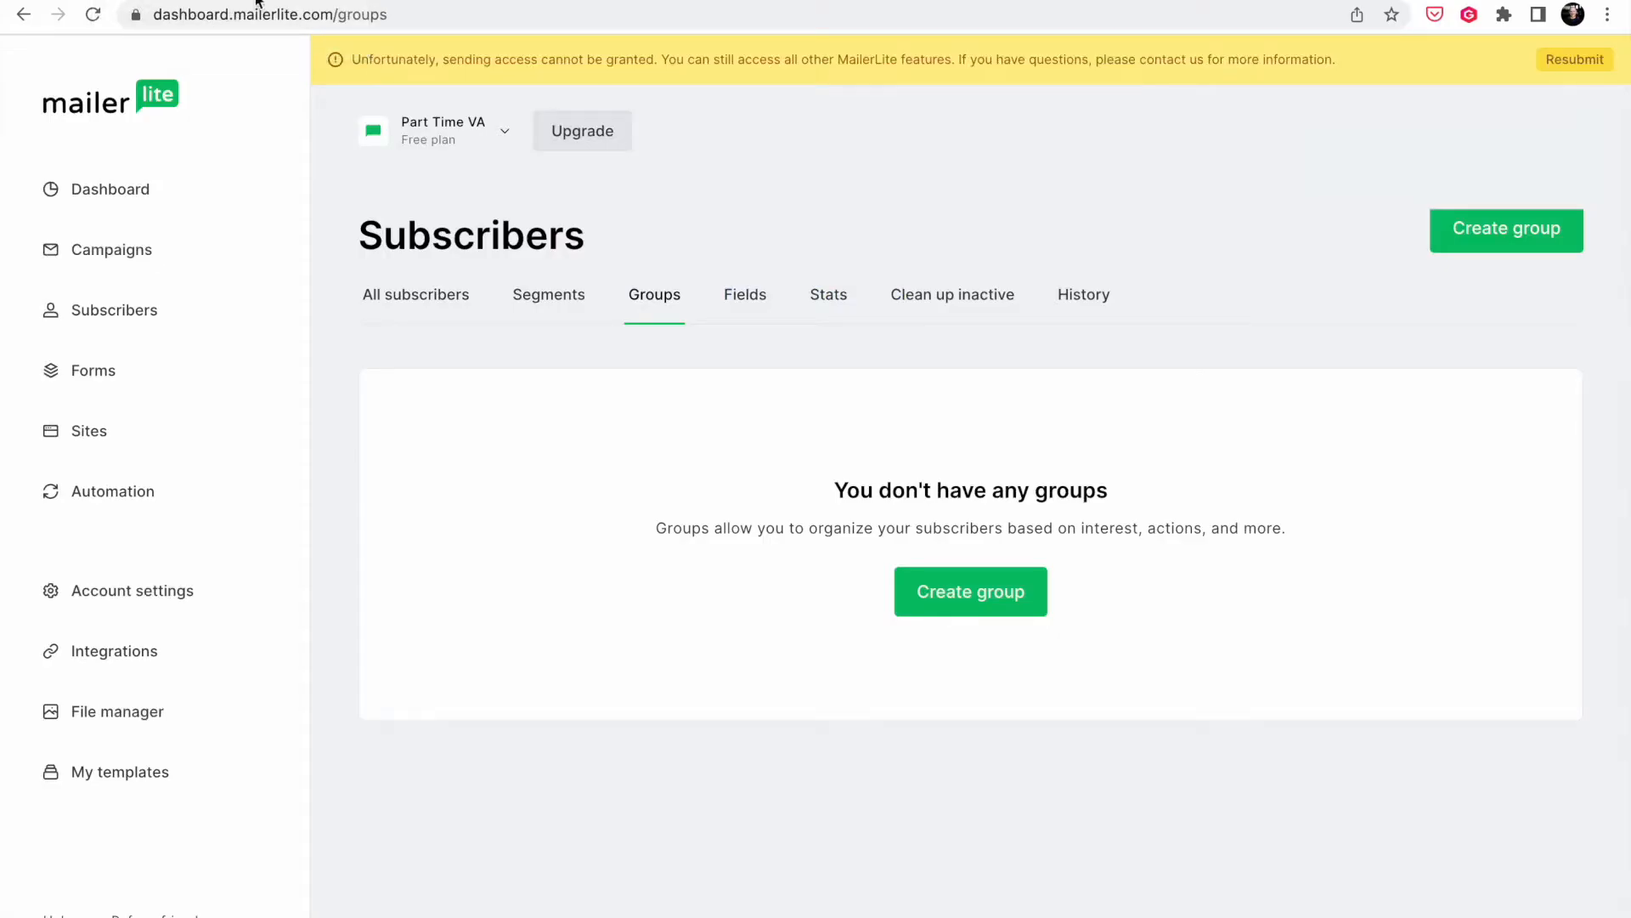
pyautogui.click(119, 650)
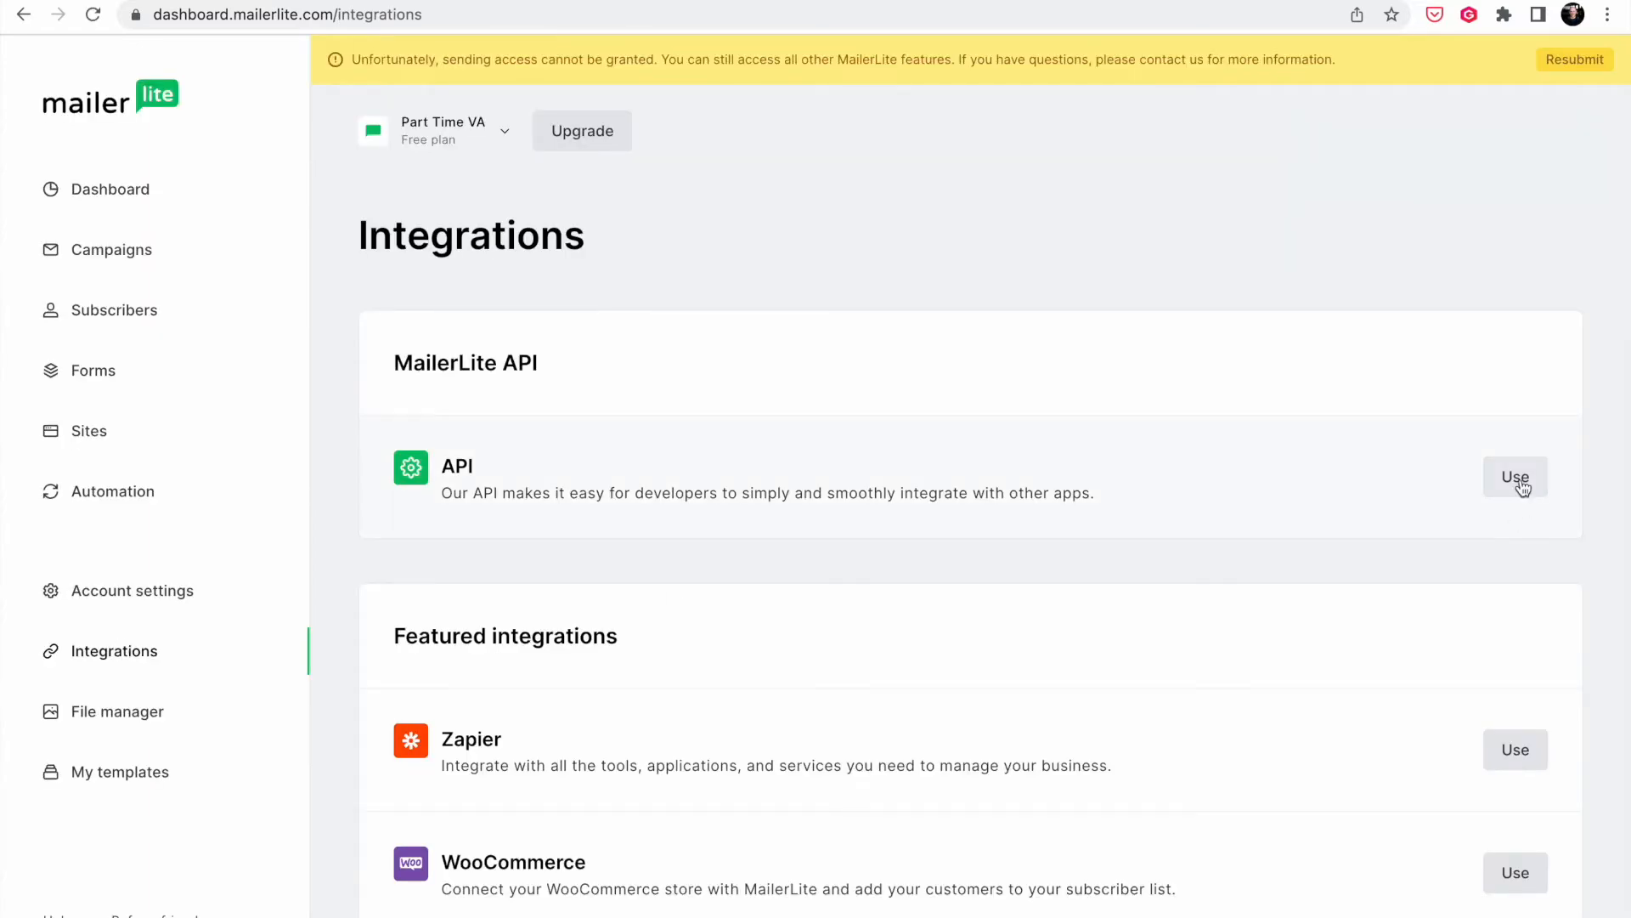
pyautogui.click(1521, 484)
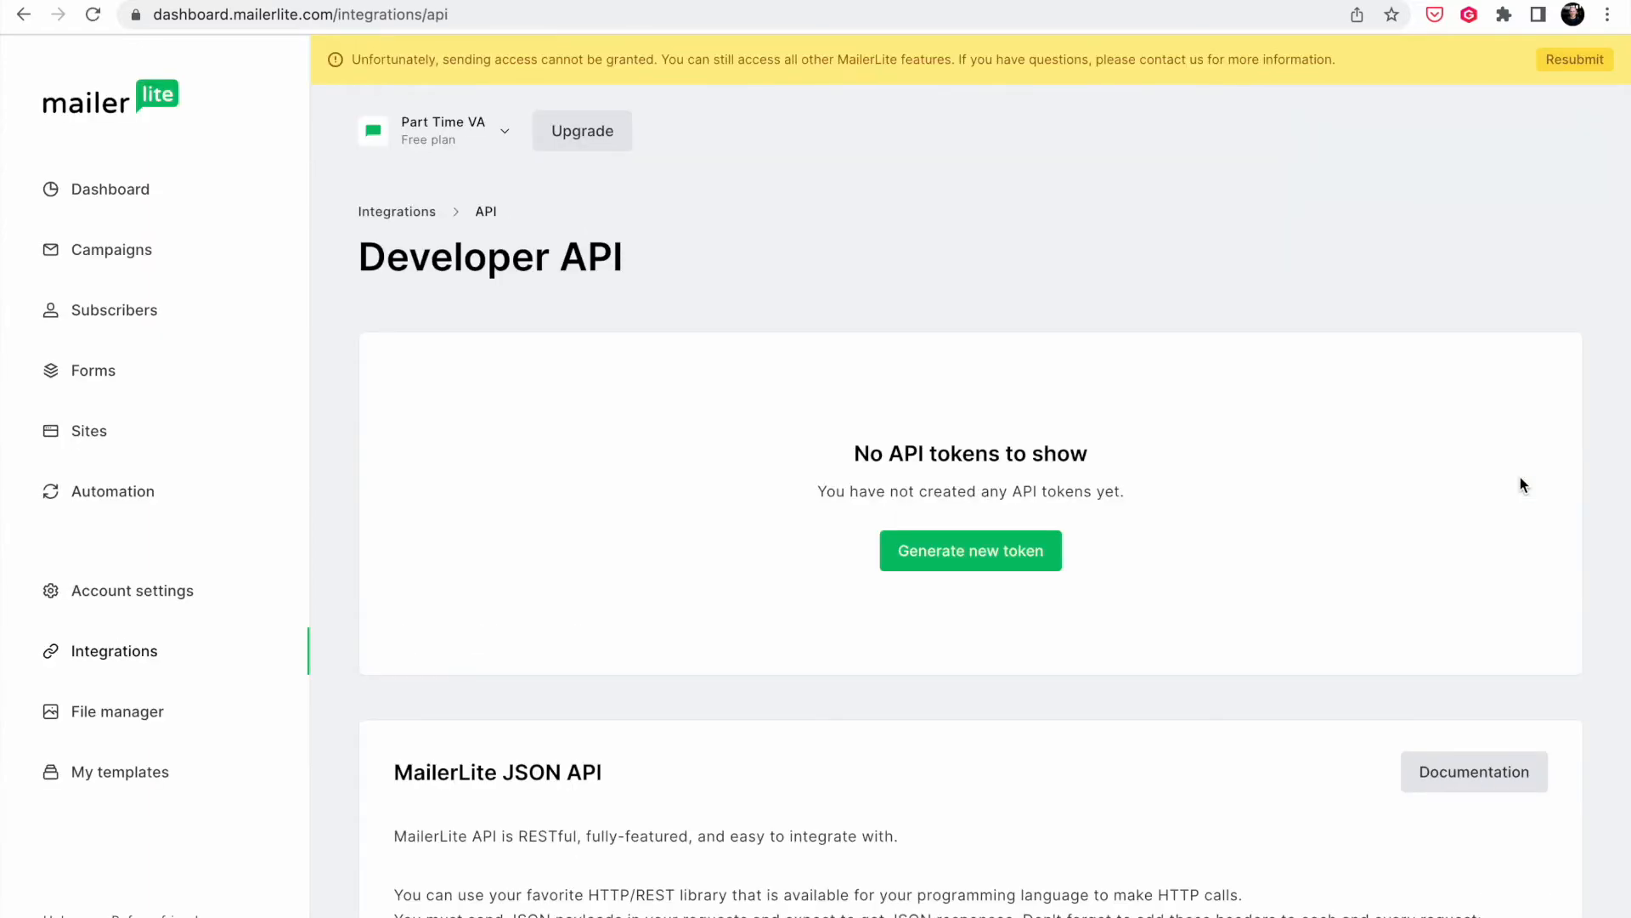
# - Generate a MailerLite API token named 'Pipedream' and copy it
pyautogui.click(990, 559)
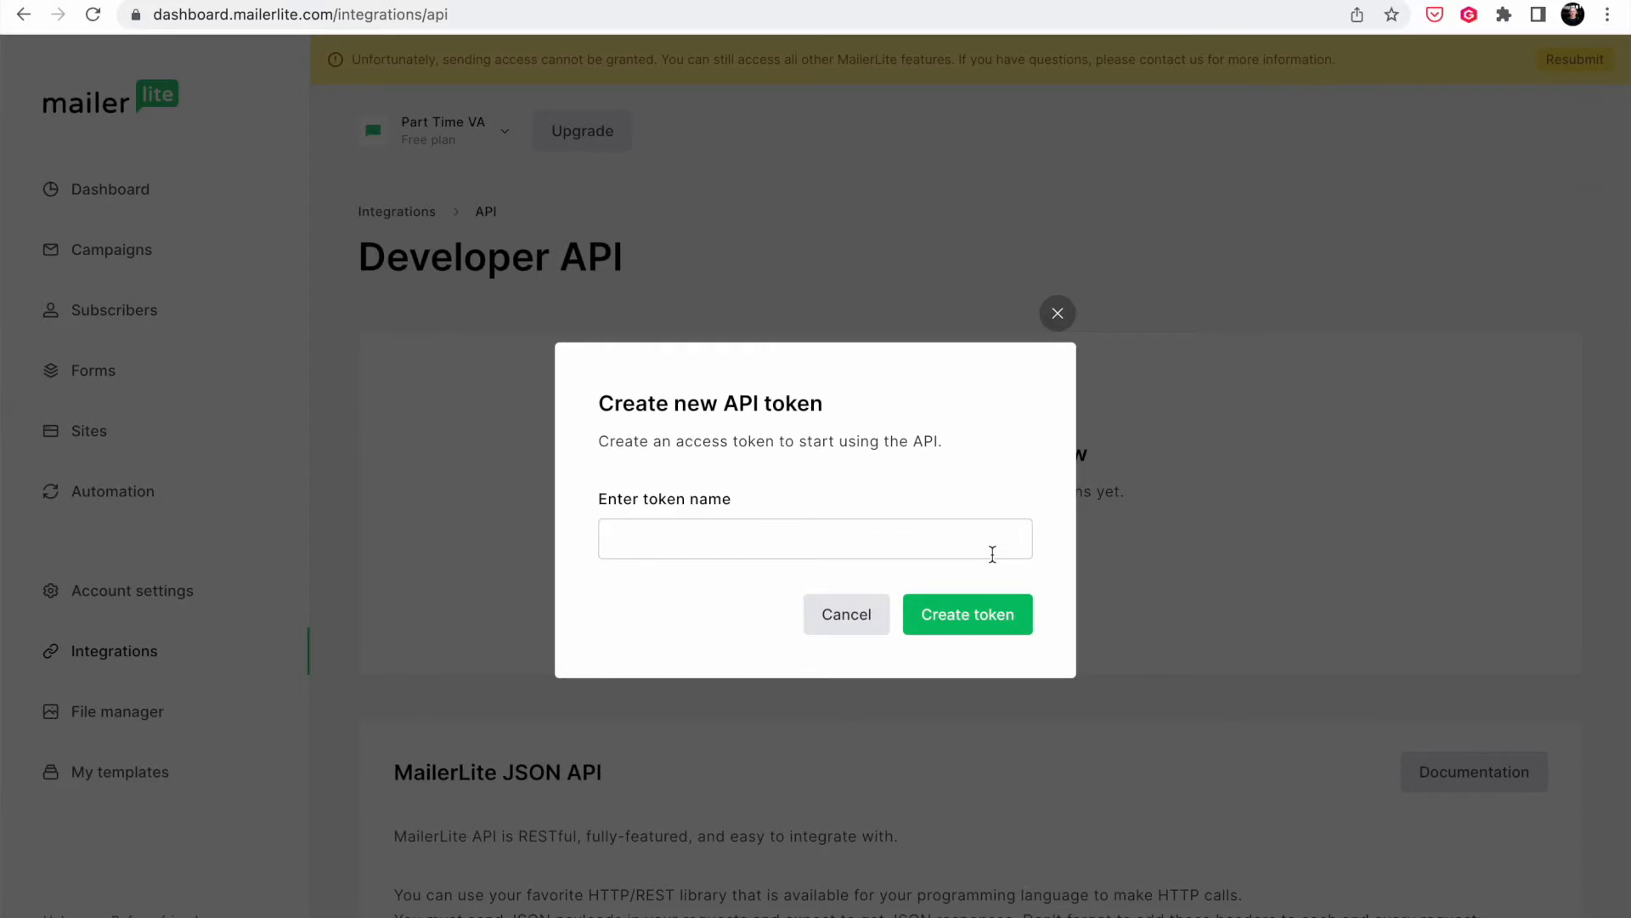
pyautogui.write('Pipefream')
pyautogui.press('BackSpace')
pyautogui.press('BackSpace')
pyautogui.press('BackSpace')
pyautogui.press('BackSpace')
pyautogui.press('BackSpace')
pyautogui.write('dream')
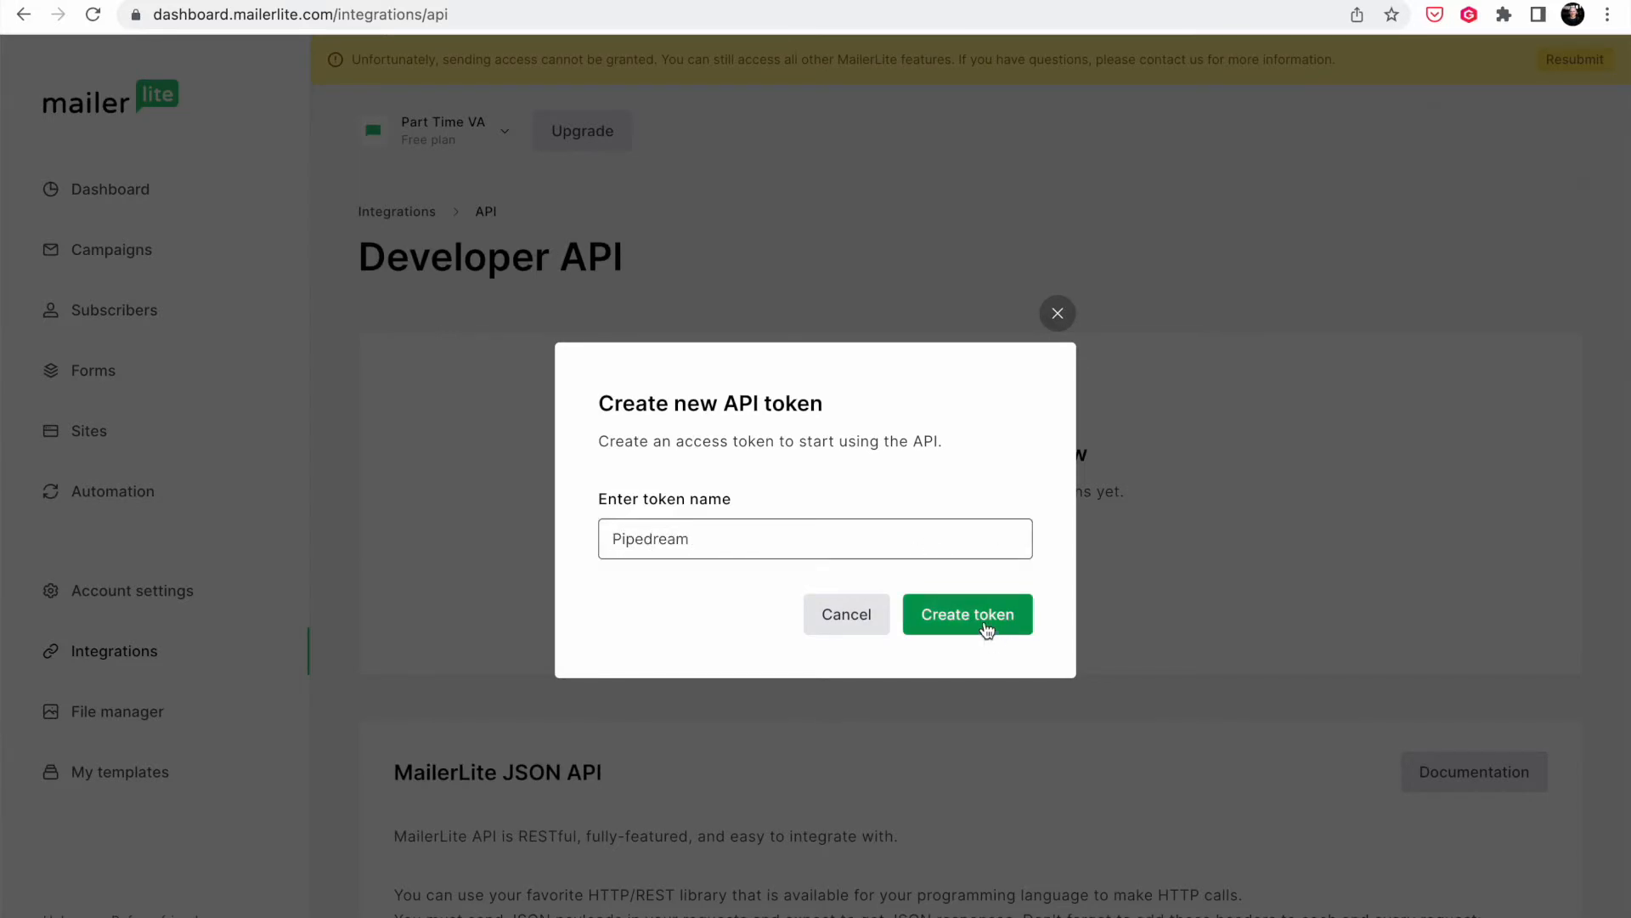
pyautogui.click(986, 628)
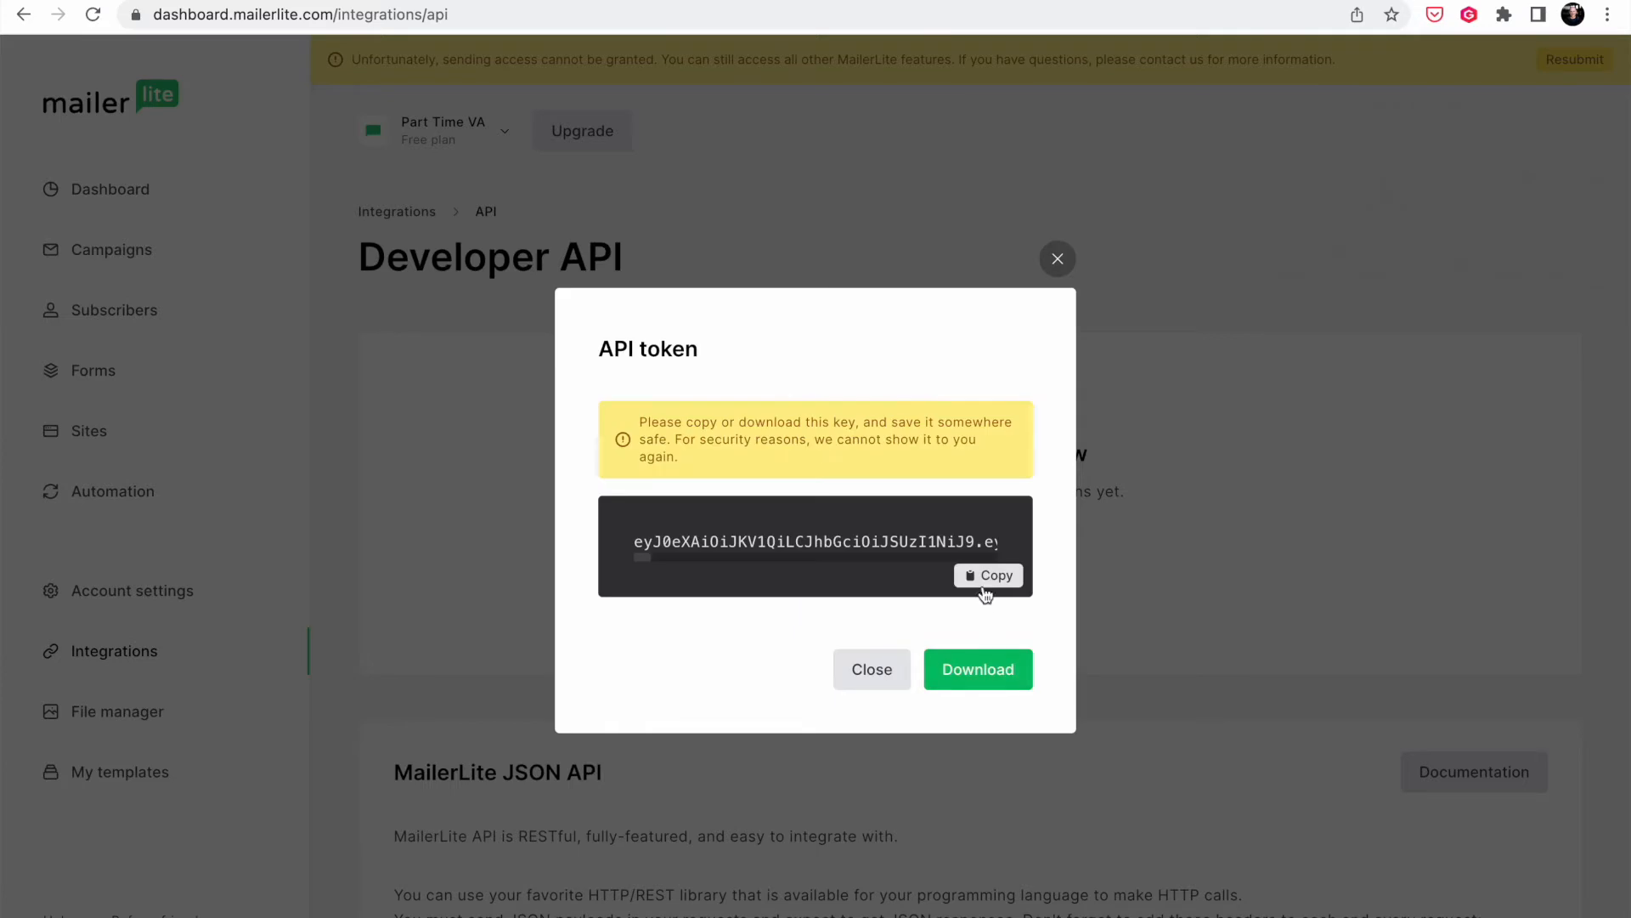
pyautogui.click(987, 576)
pyautogui.click(760, 1)
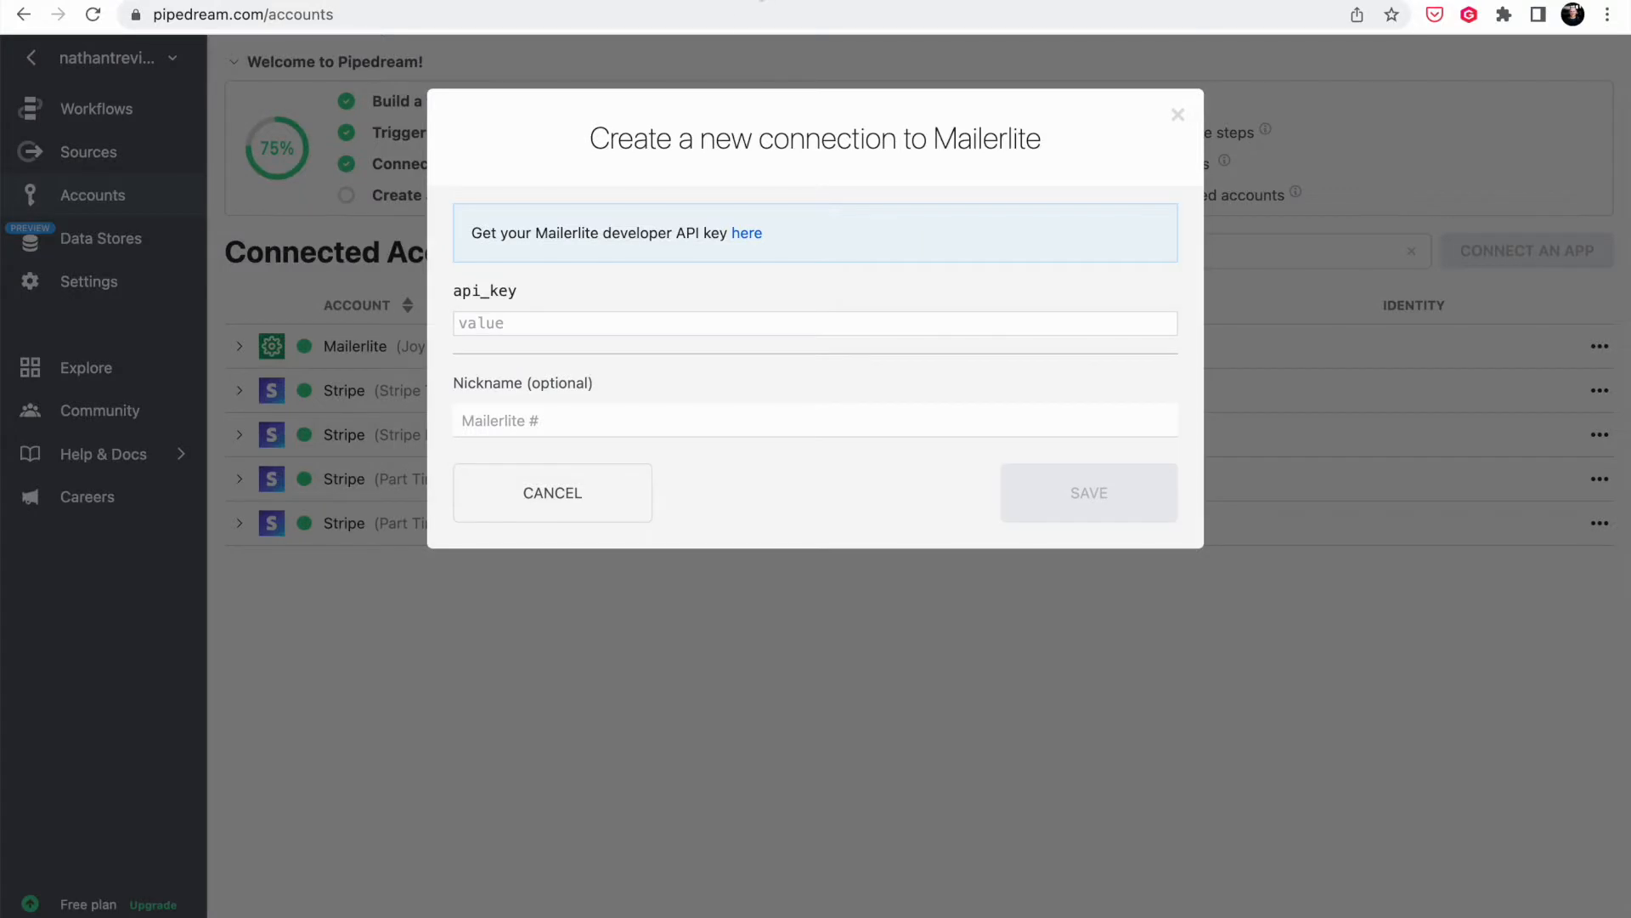
# - Paste the MailerLite token and save the connection as 'Part Time VA Mailerlite'
pyautogui.click(644, 321)
pyautogui.press('super+v')
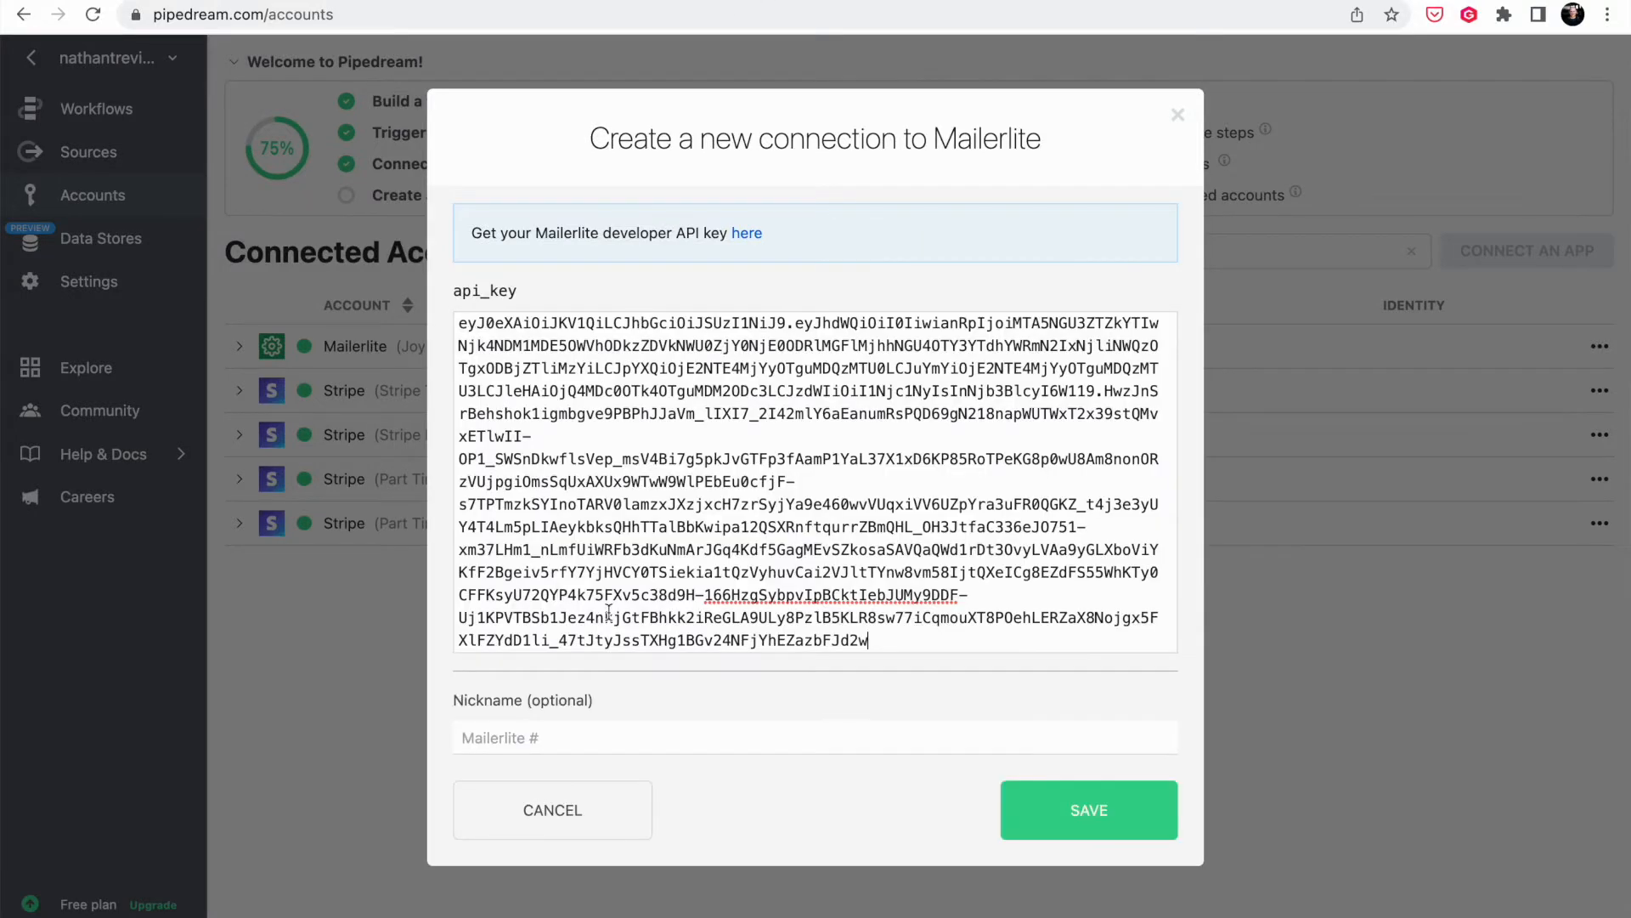
pyautogui.write('Part Time VA Mailerlite')
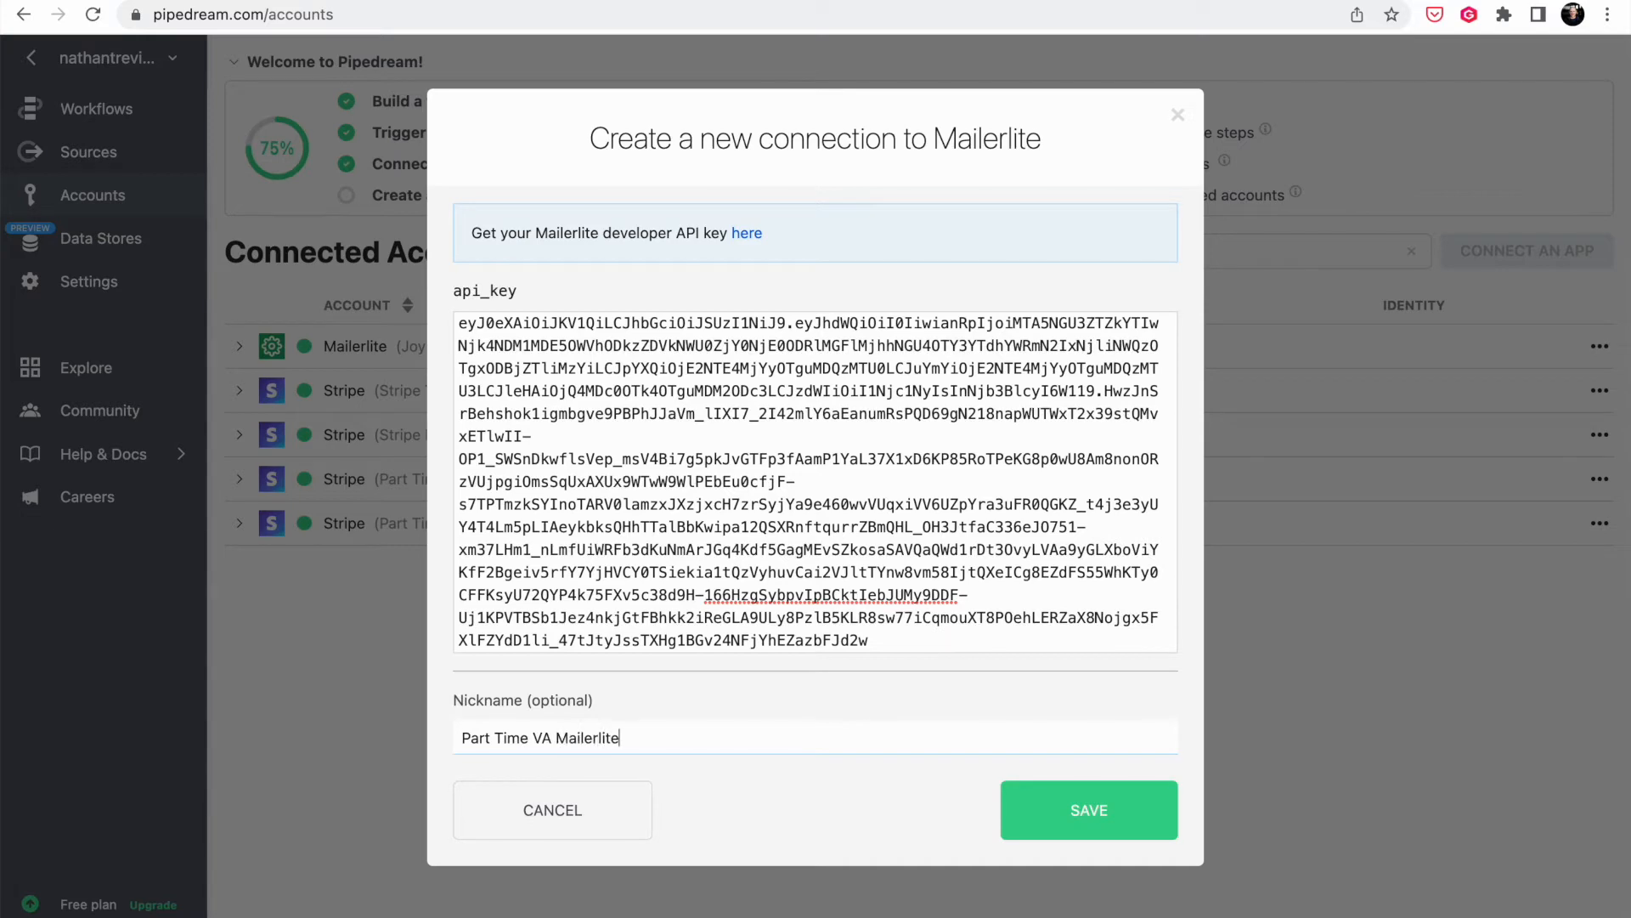
pyautogui.click(1115, 823)
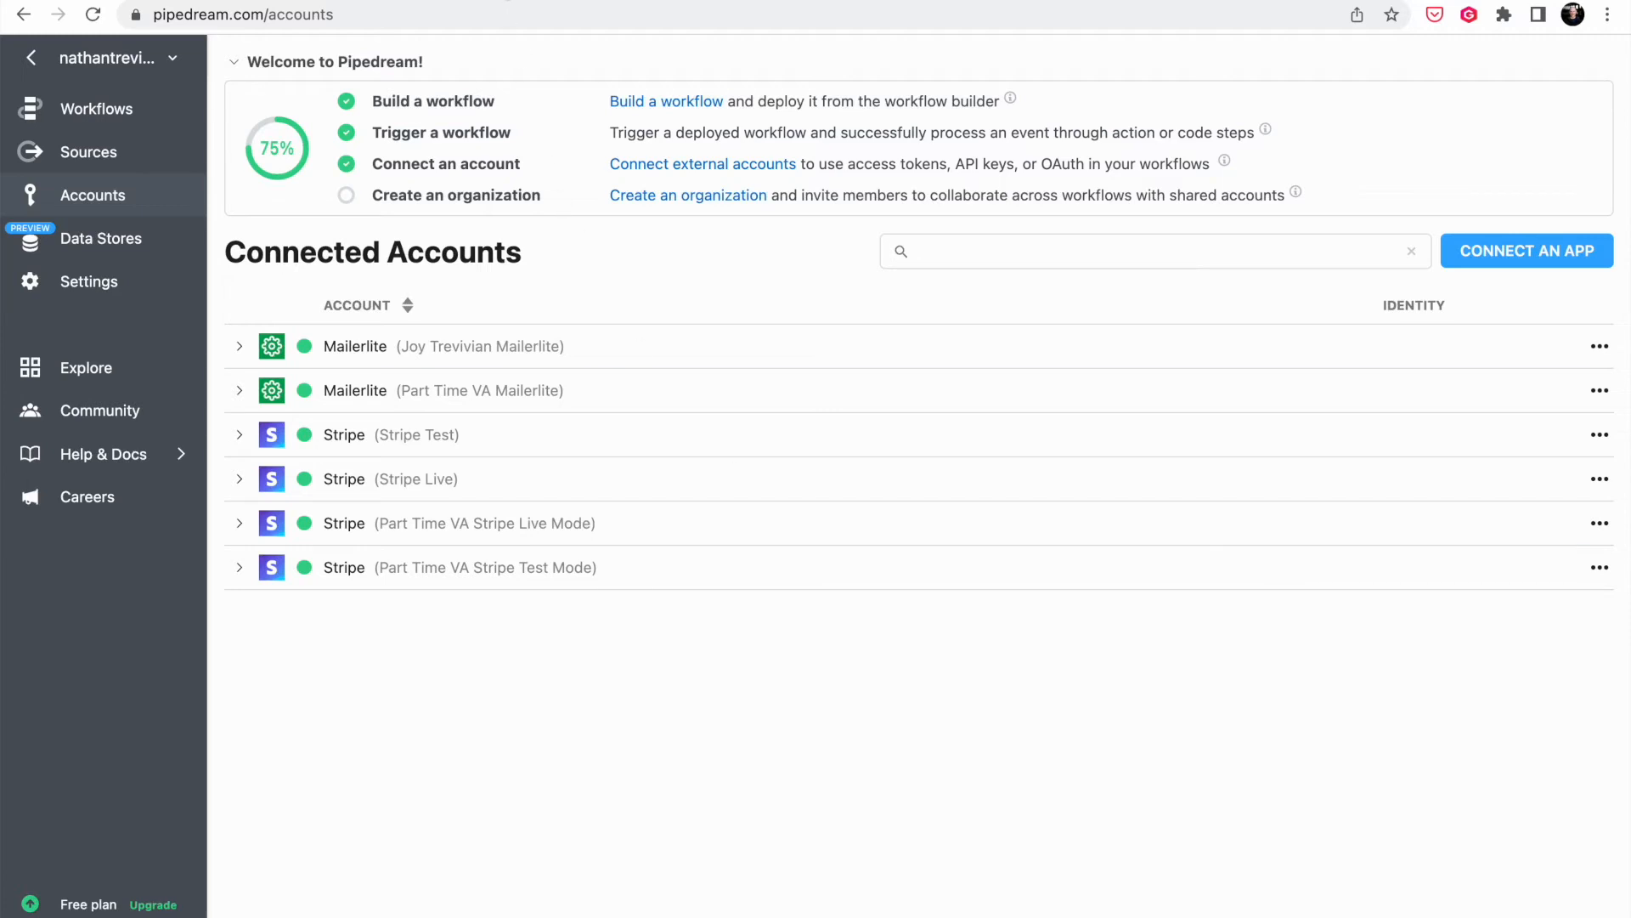
pyautogui.click(507, 1)
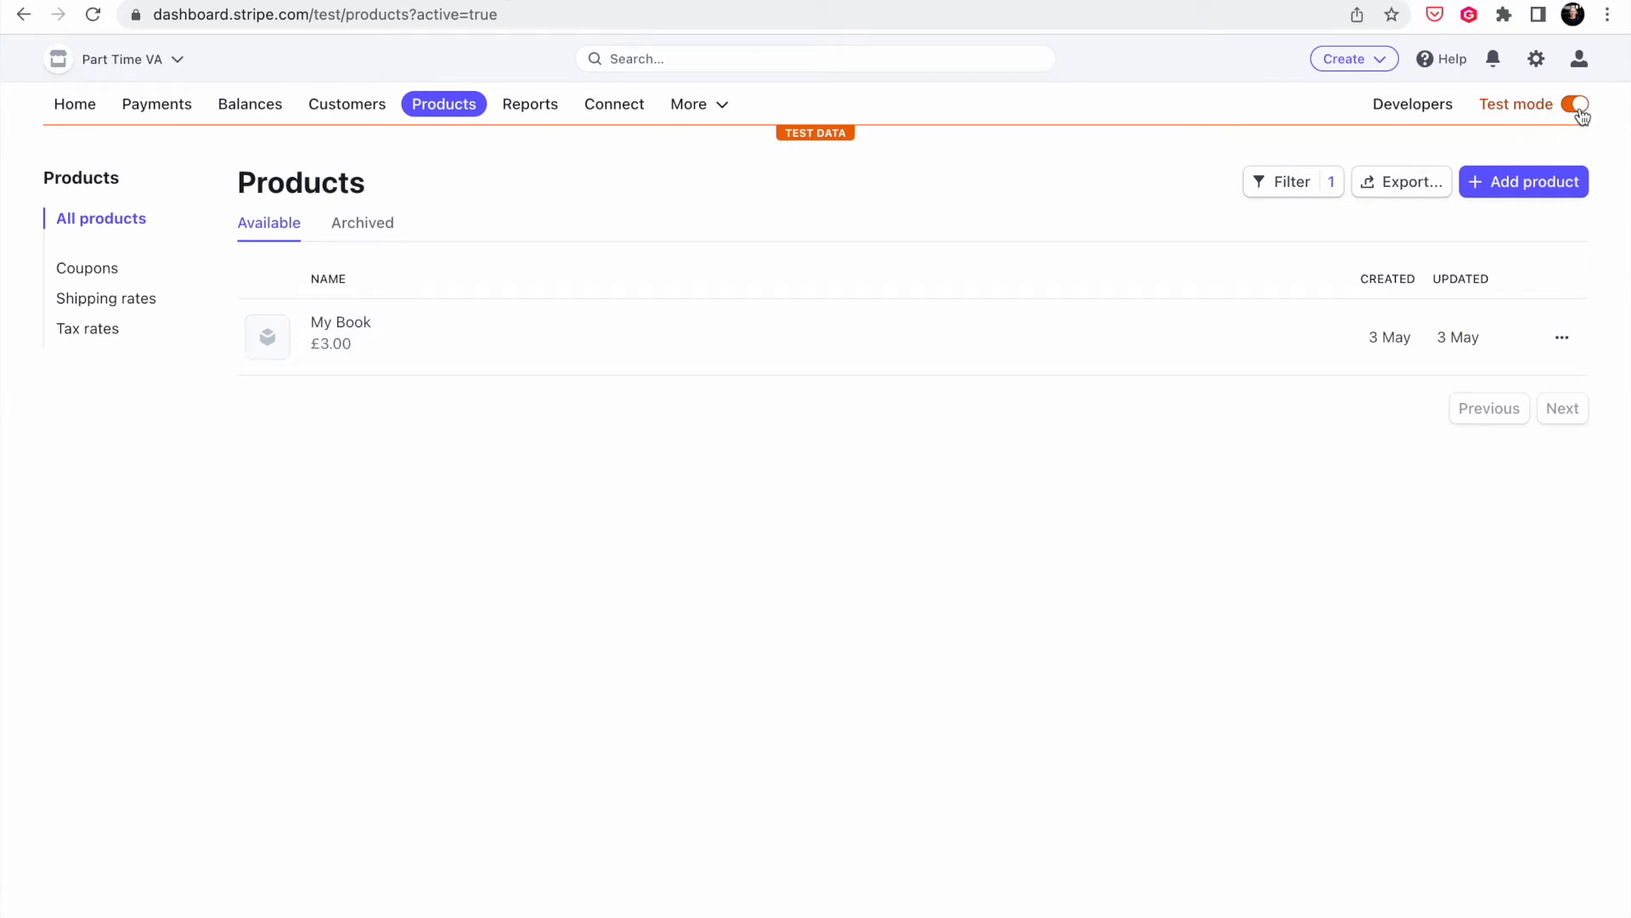
# - Open the My Book product and view its £3.00 payment link
pyautogui.click(472, 338)
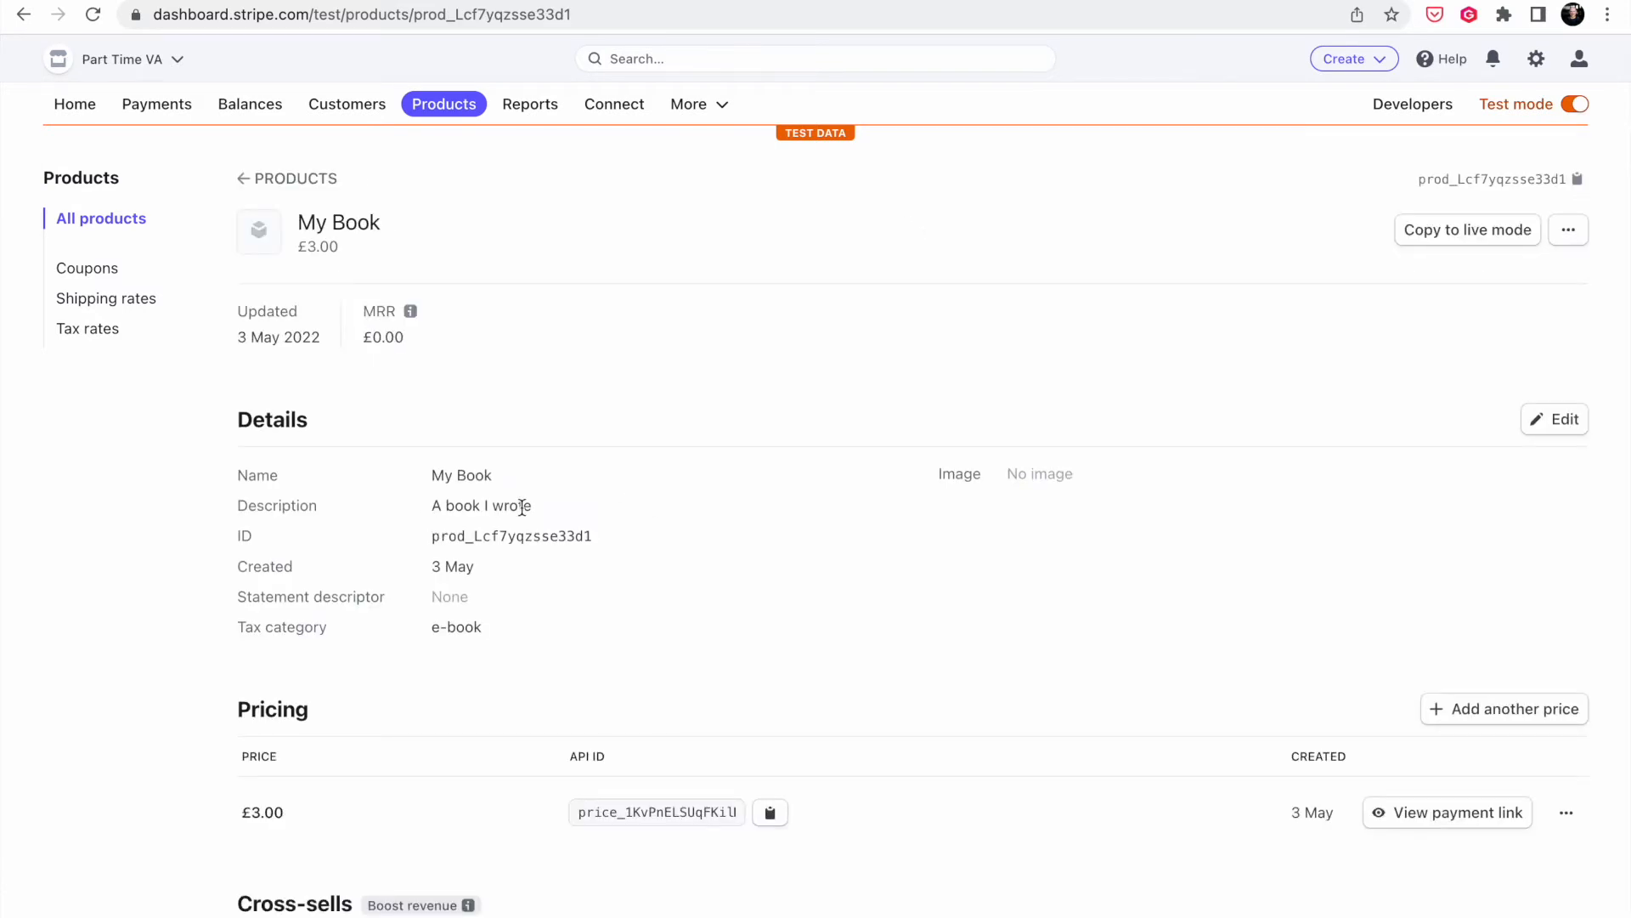
pyautogui.scroll(-5, 895, 599)
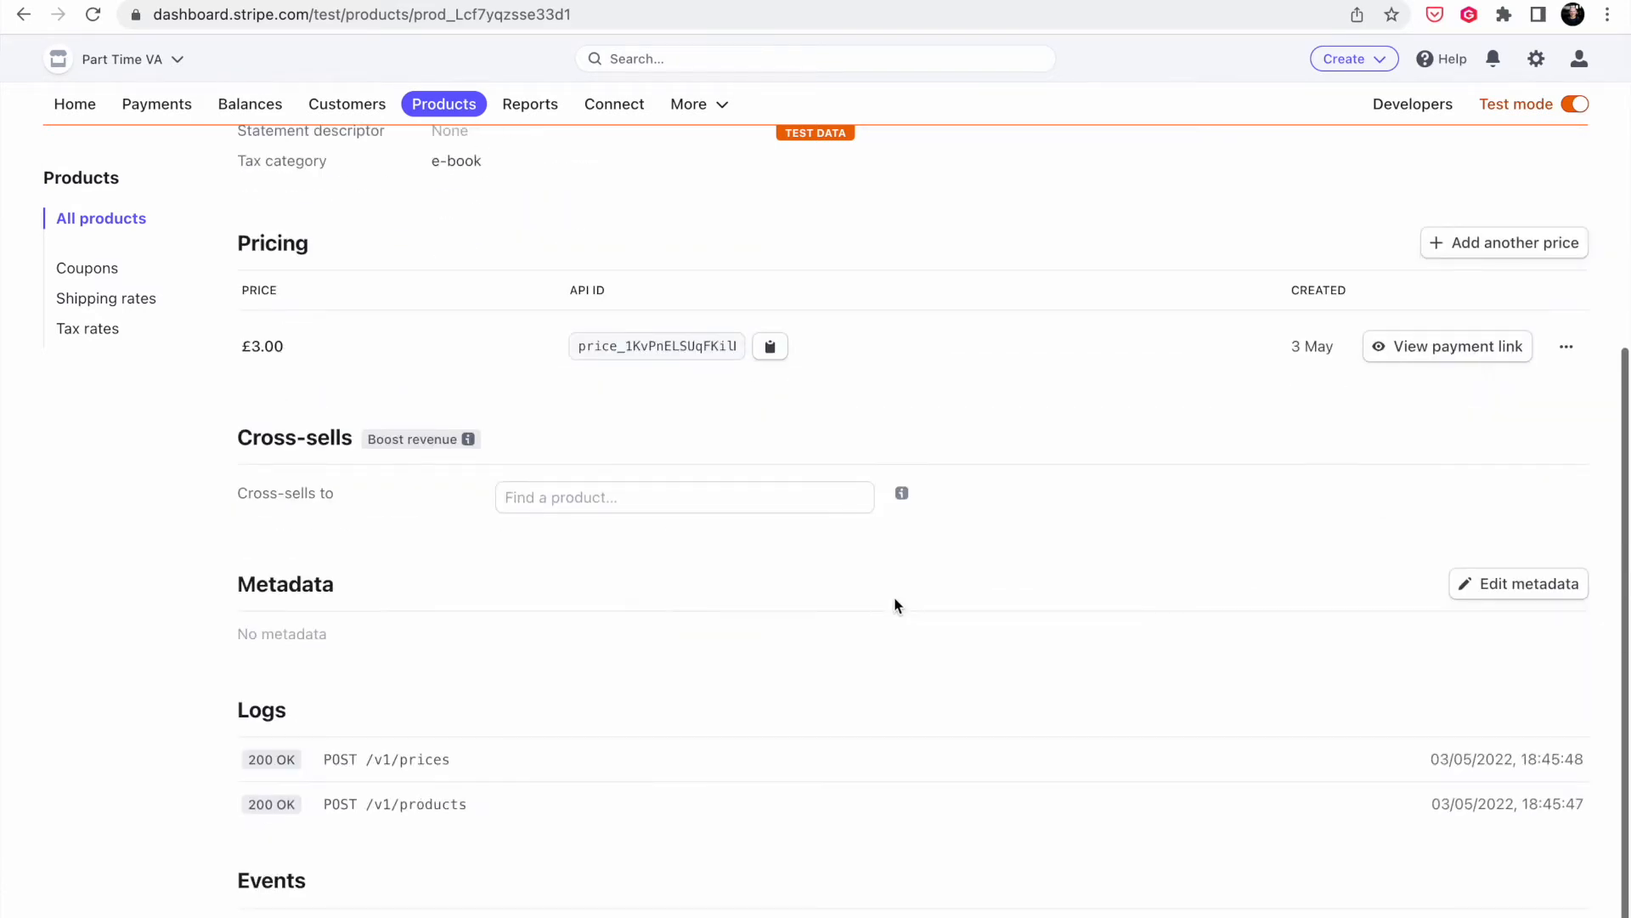
pyautogui.click(1471, 355)
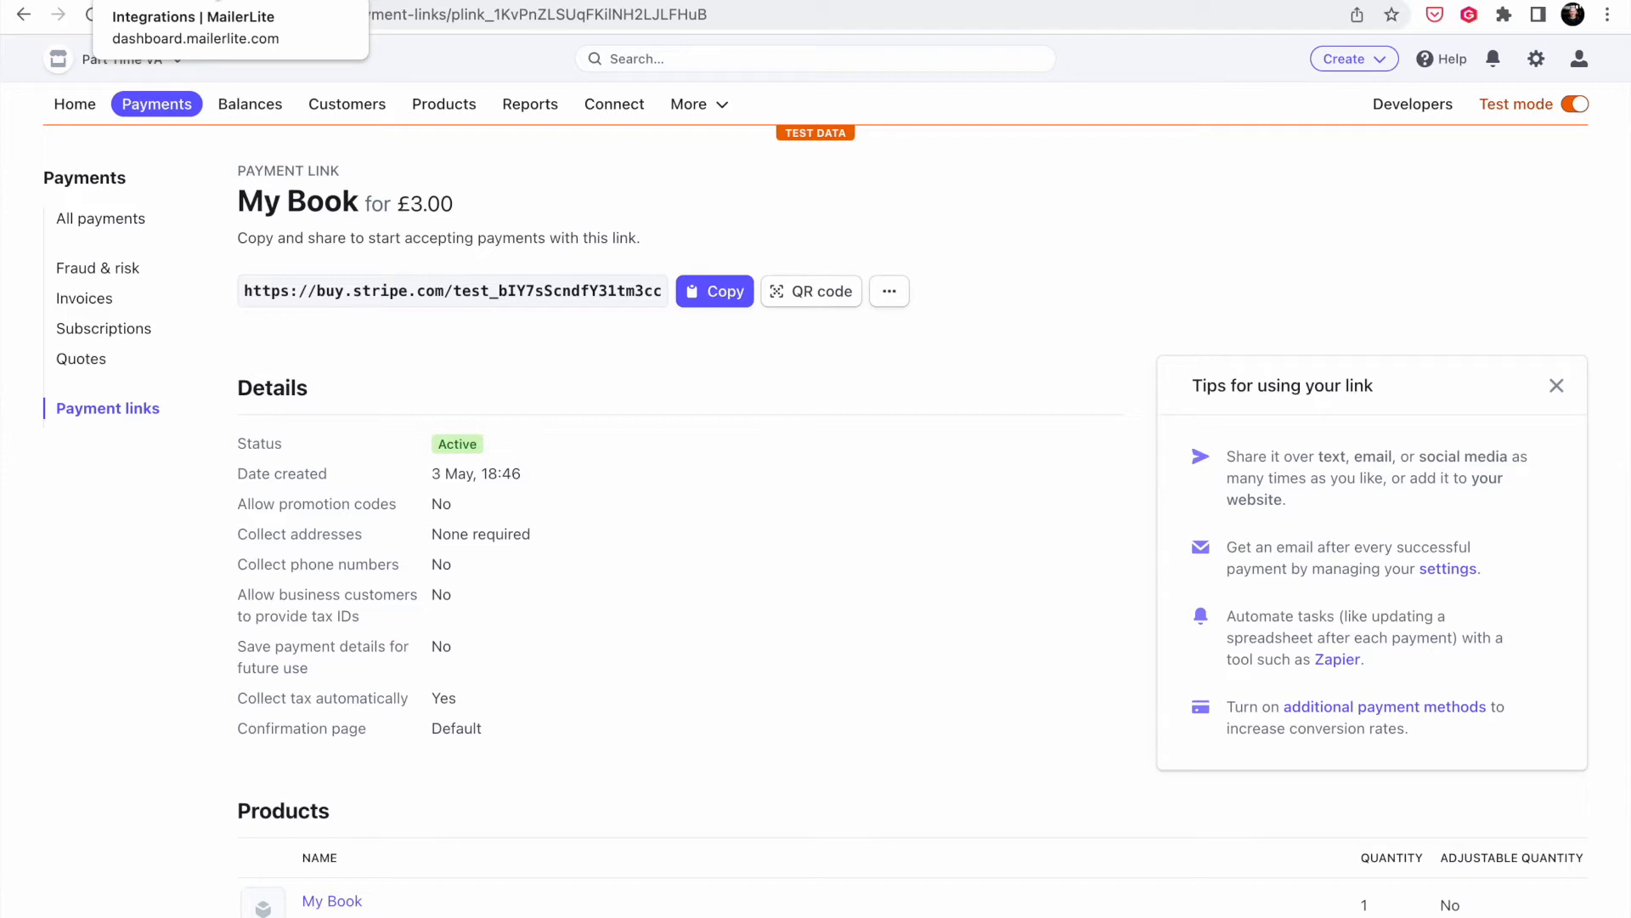
# - Dismiss the token dialog and create the subscriber group 'Stripe Customers' under Subscribers > Groups
pyautogui.click(196, 7)
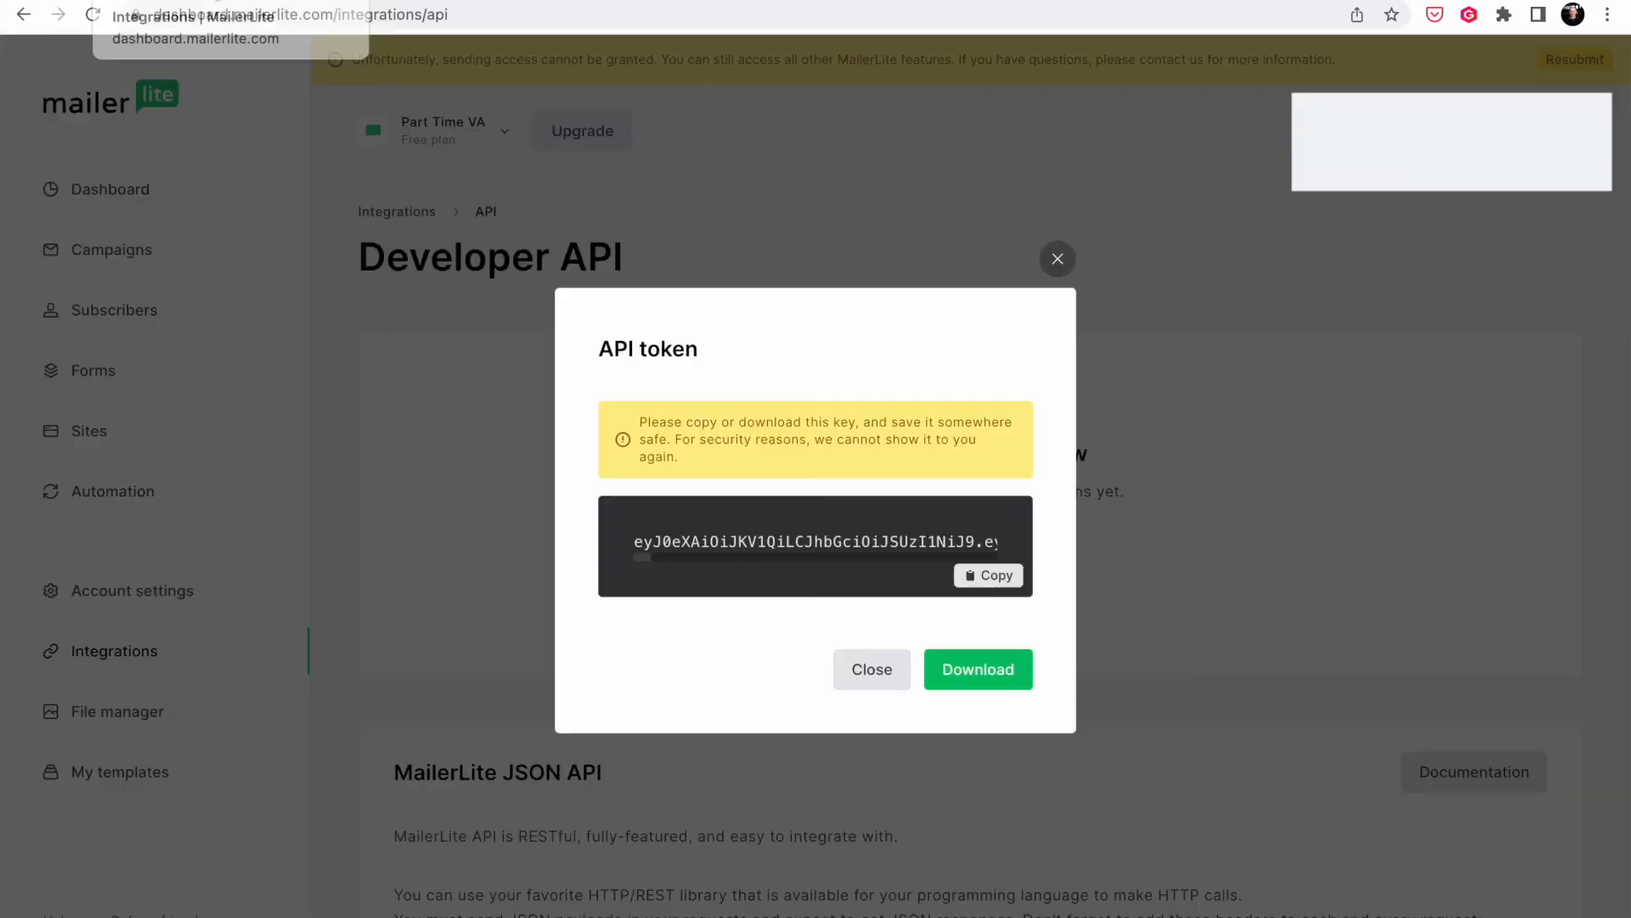
pyautogui.click(1057, 264)
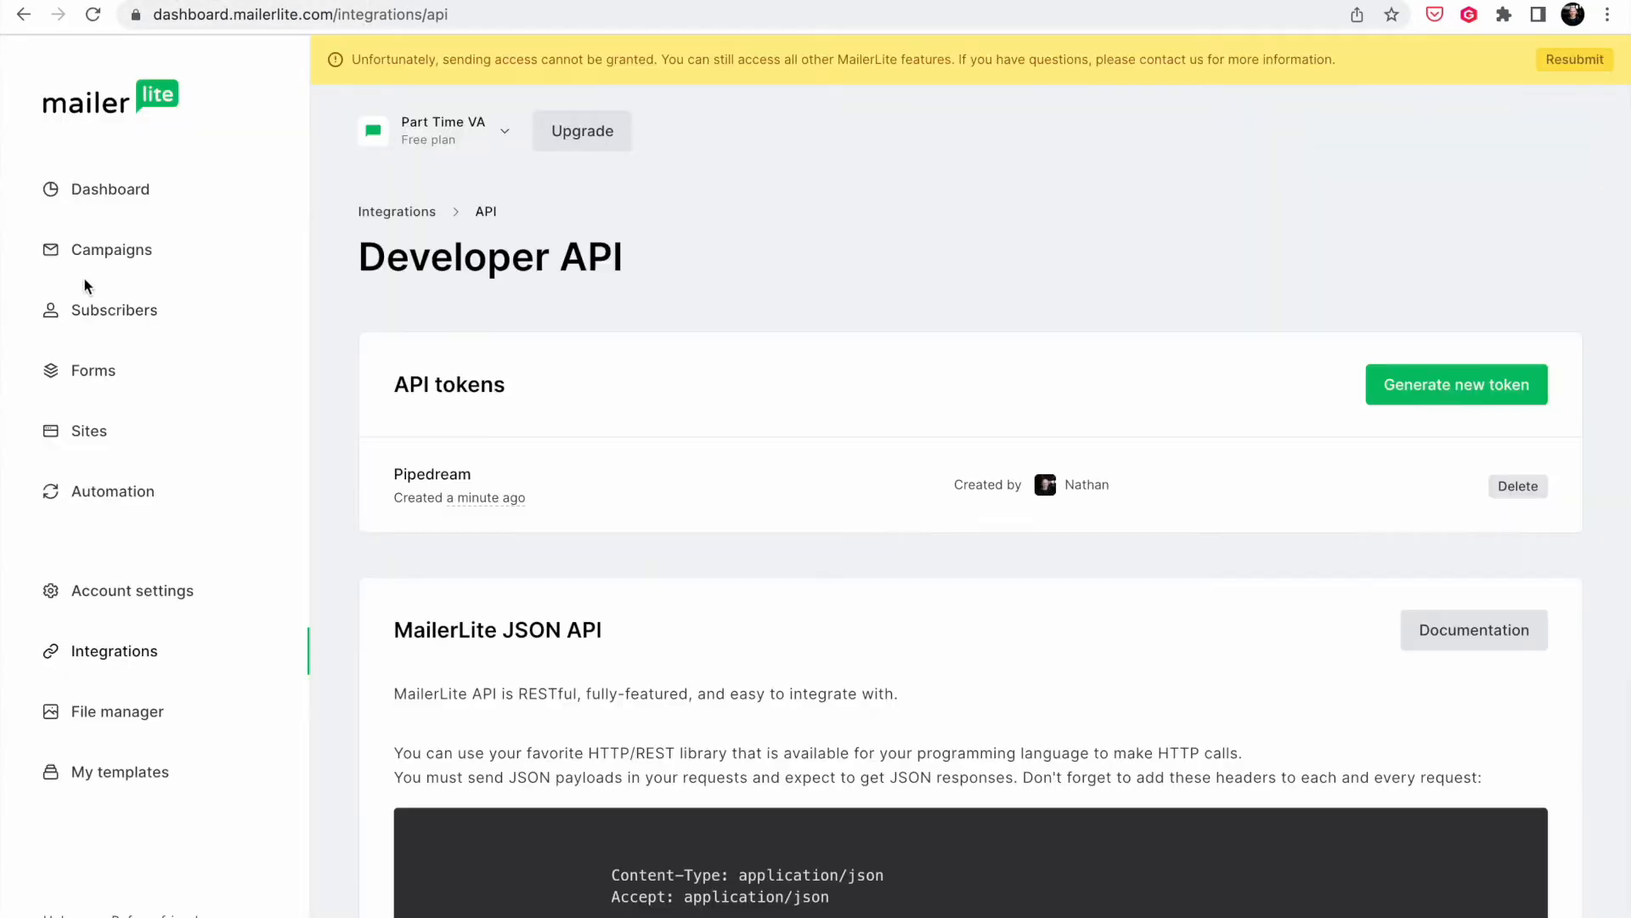
pyautogui.click(123, 313)
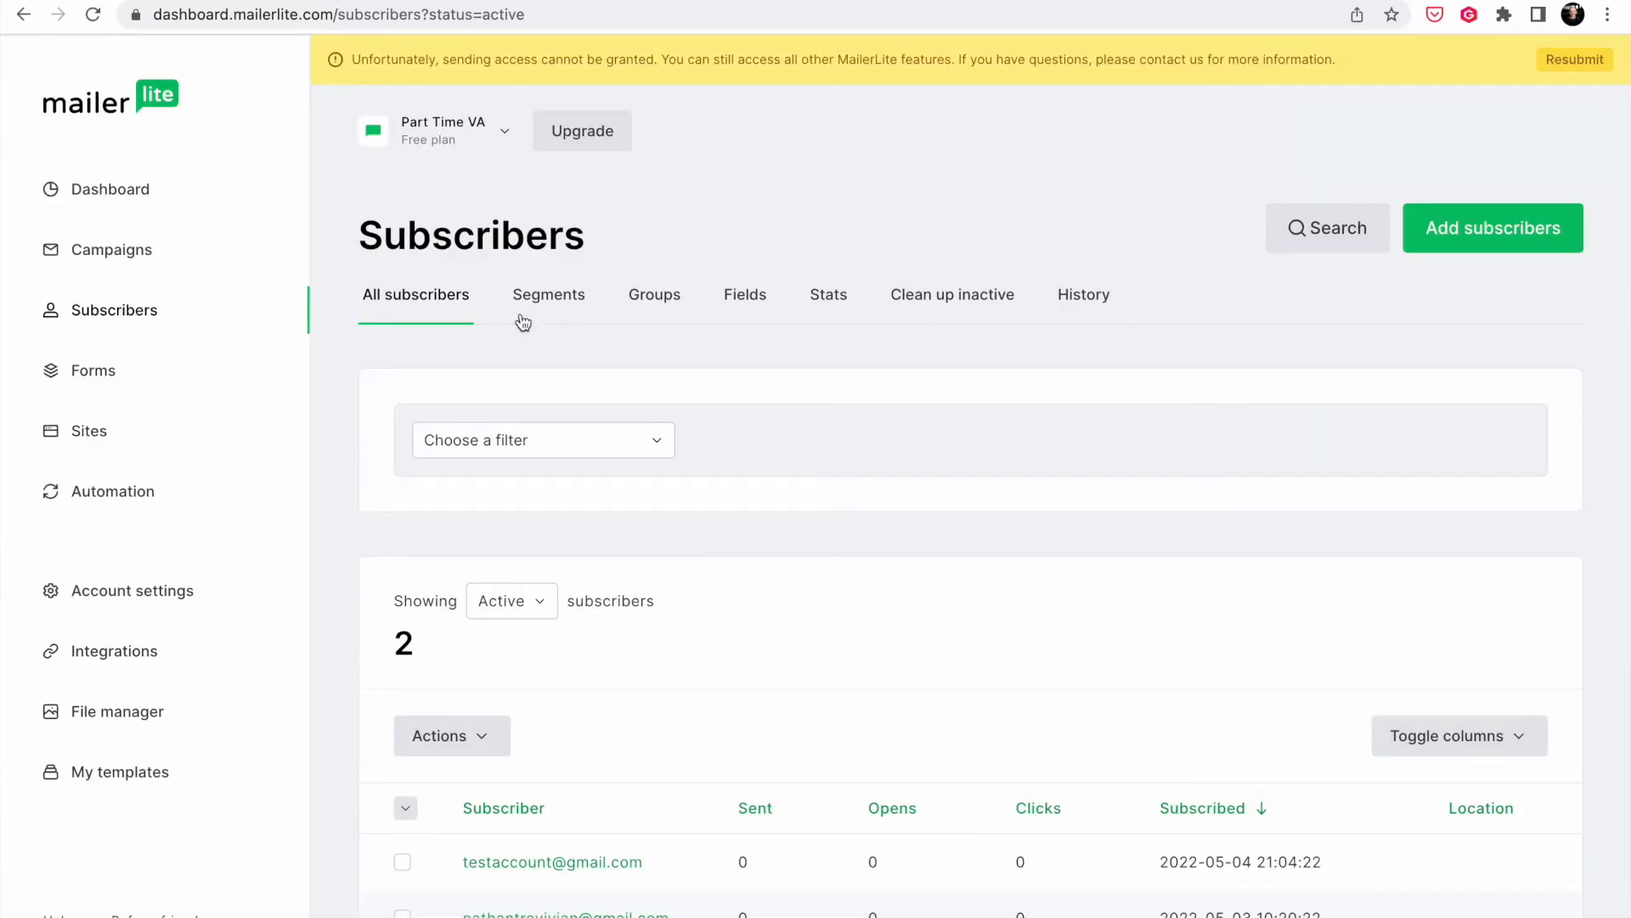
pyautogui.click(670, 304)
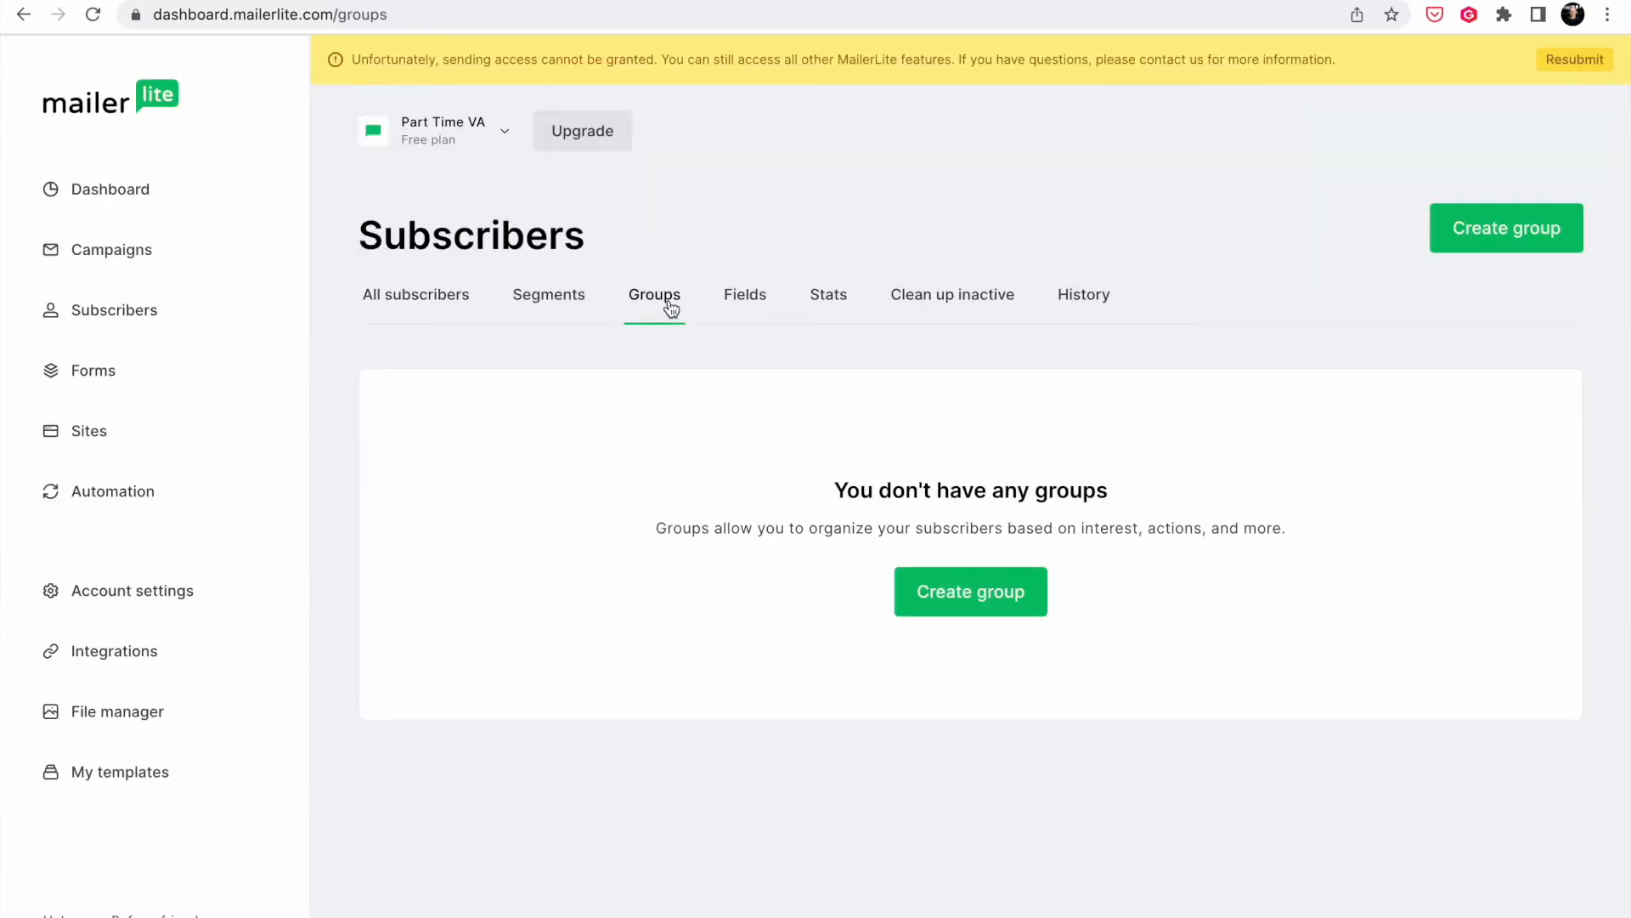
pyautogui.click(975, 609)
pyautogui.write('Stripe Customers')
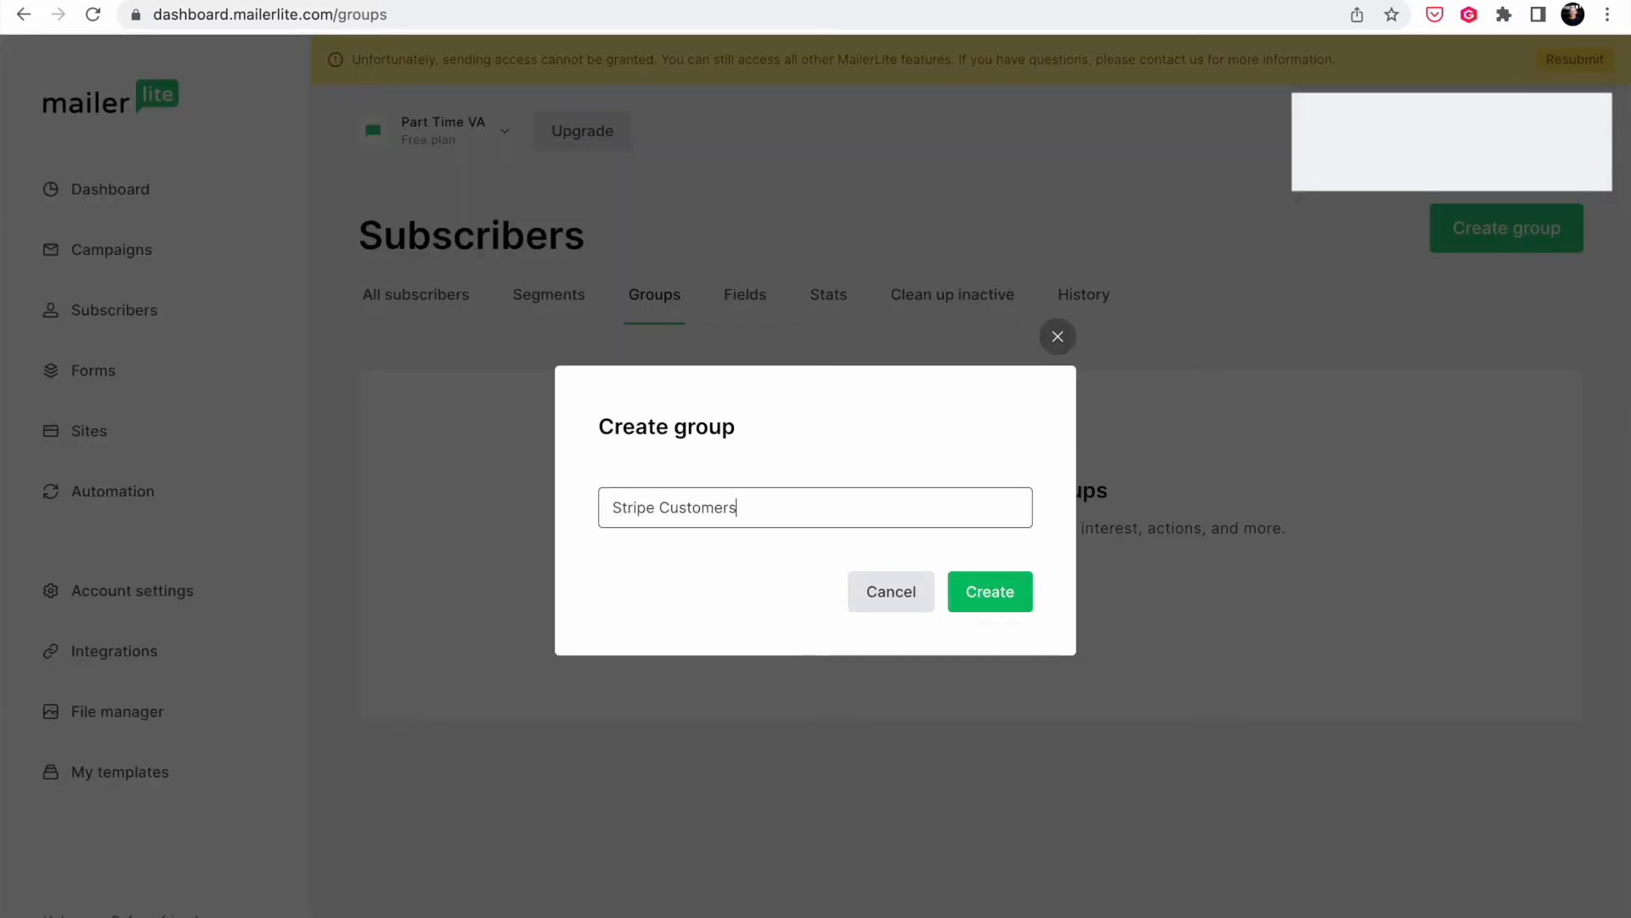
pyautogui.click(1020, 598)
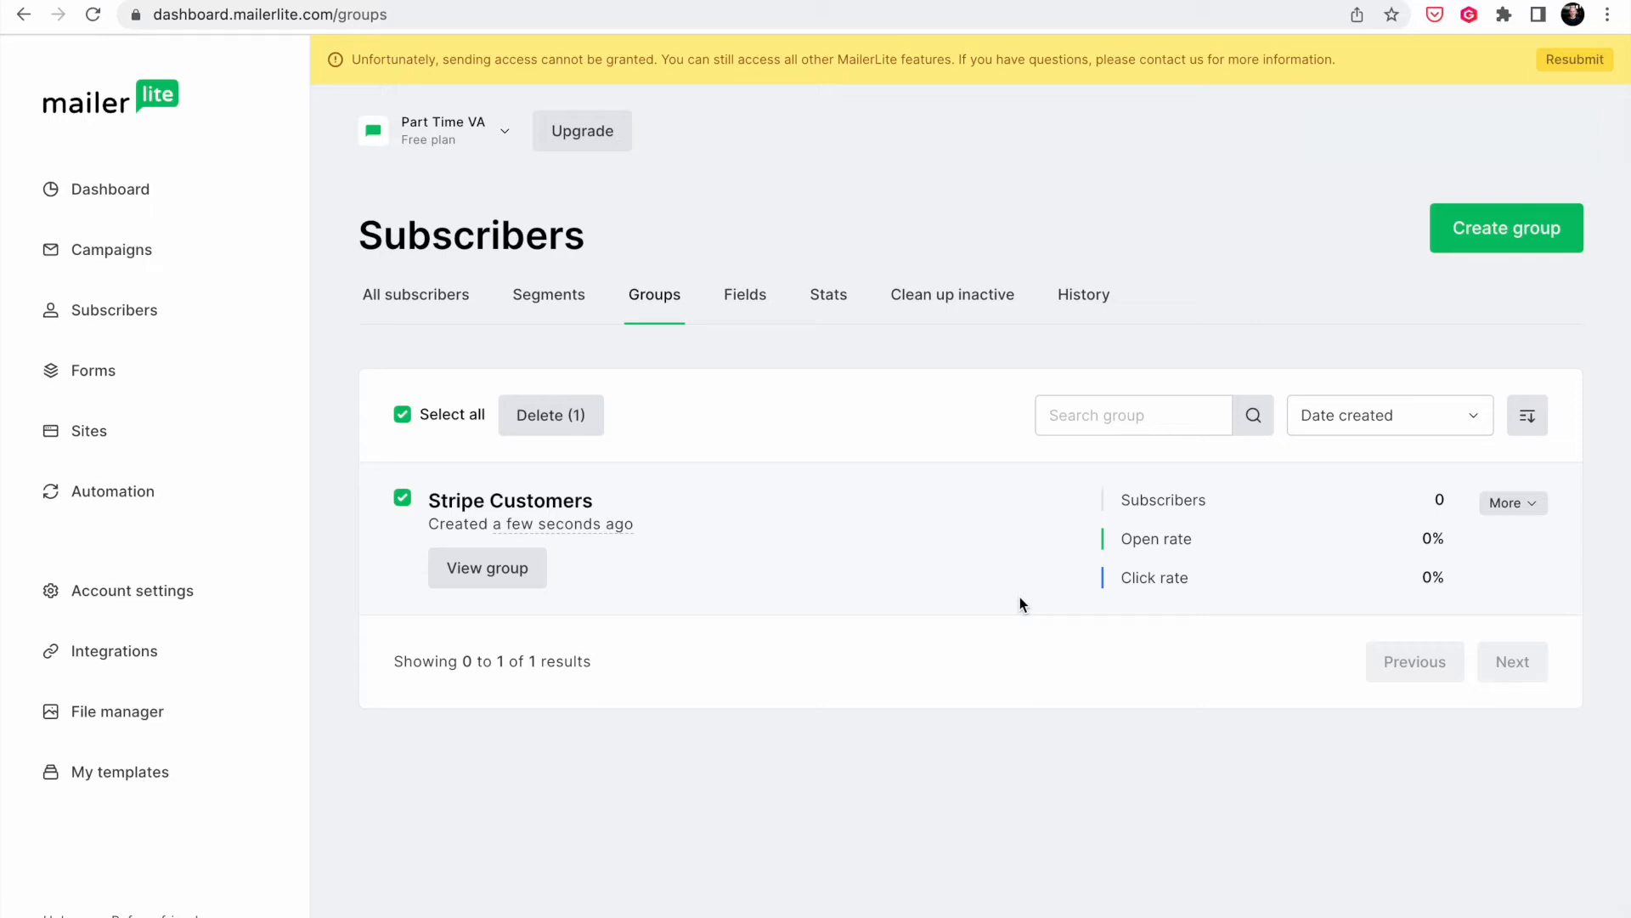
# - View the Stripe Customers group and select its ID from the address bar's group= parameter
pyautogui.click(490, 577)
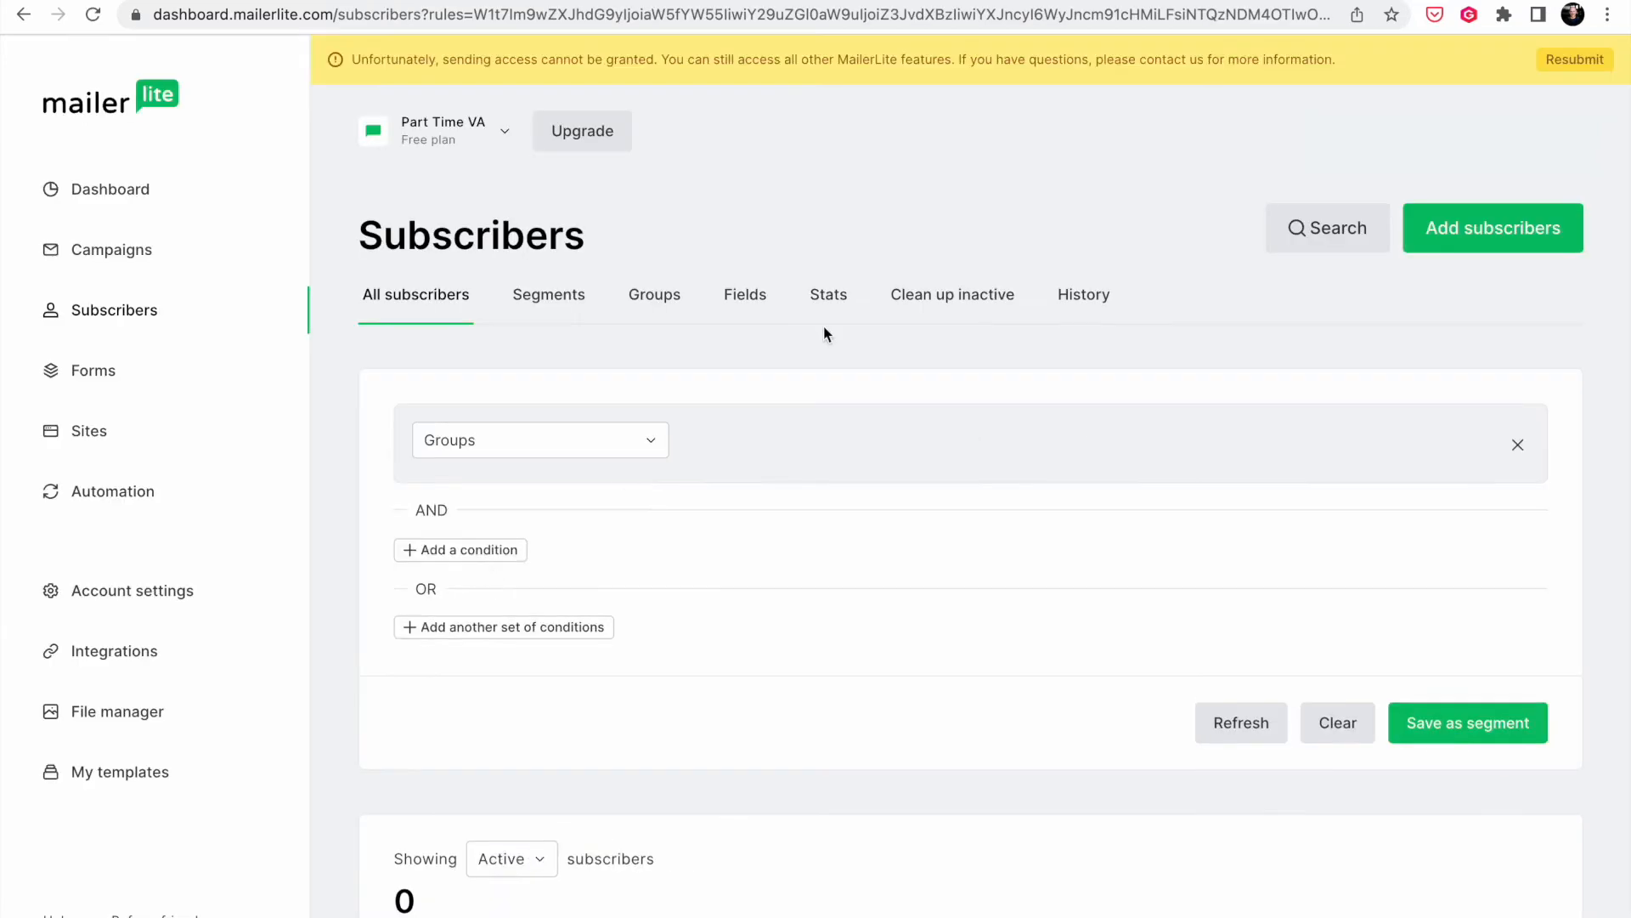
pyautogui.click(1154, 23)
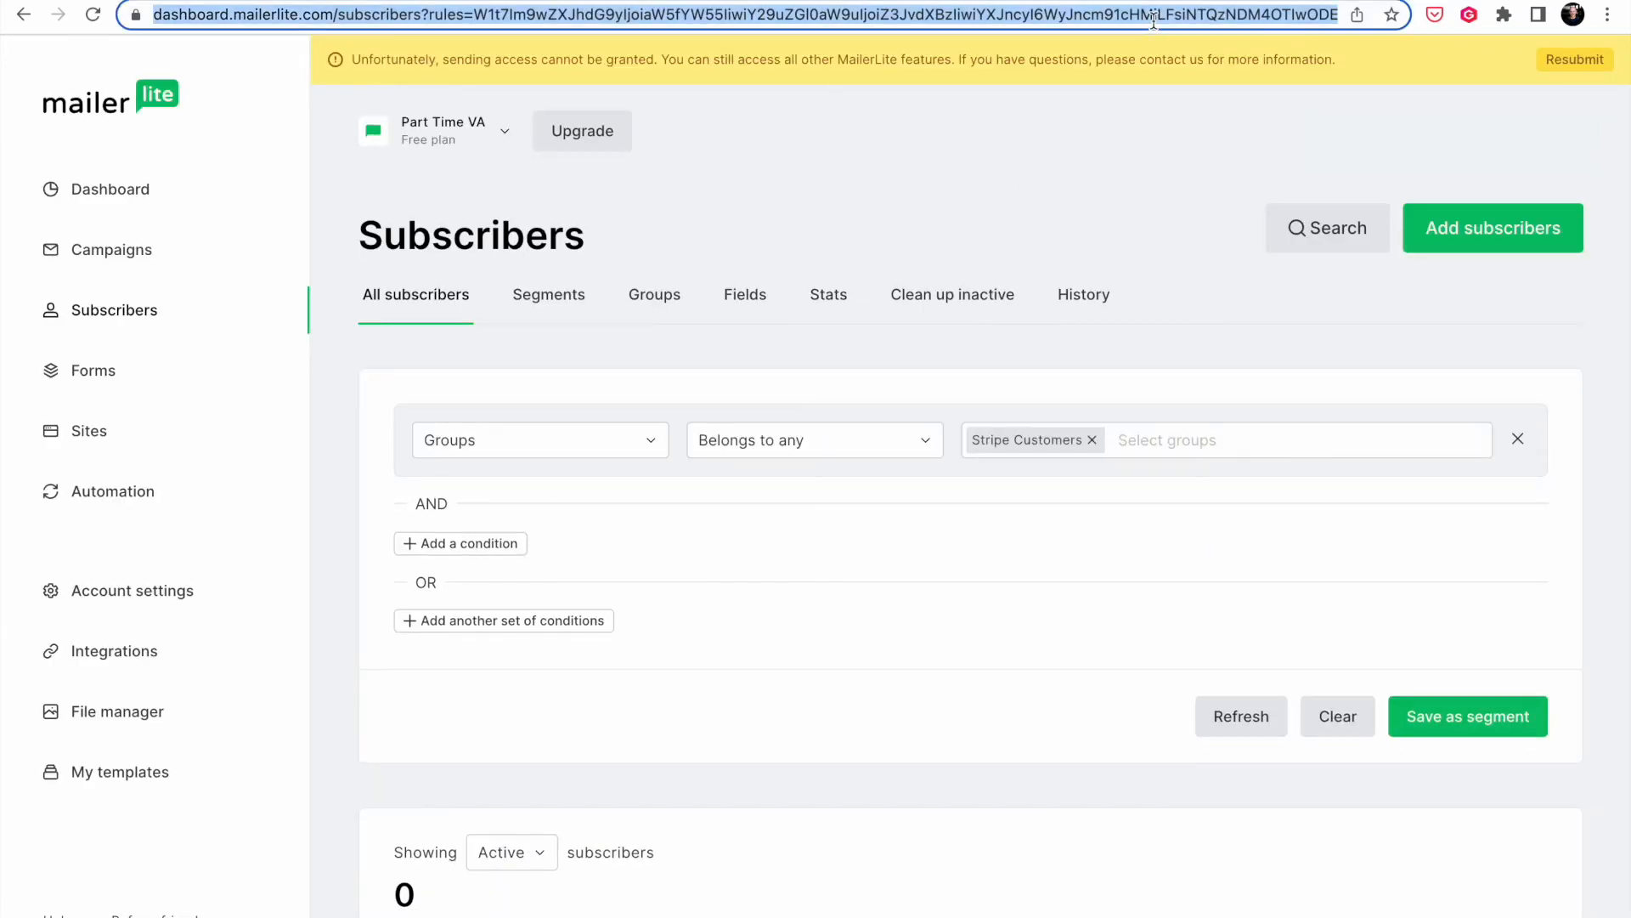
pyautogui.press('End')
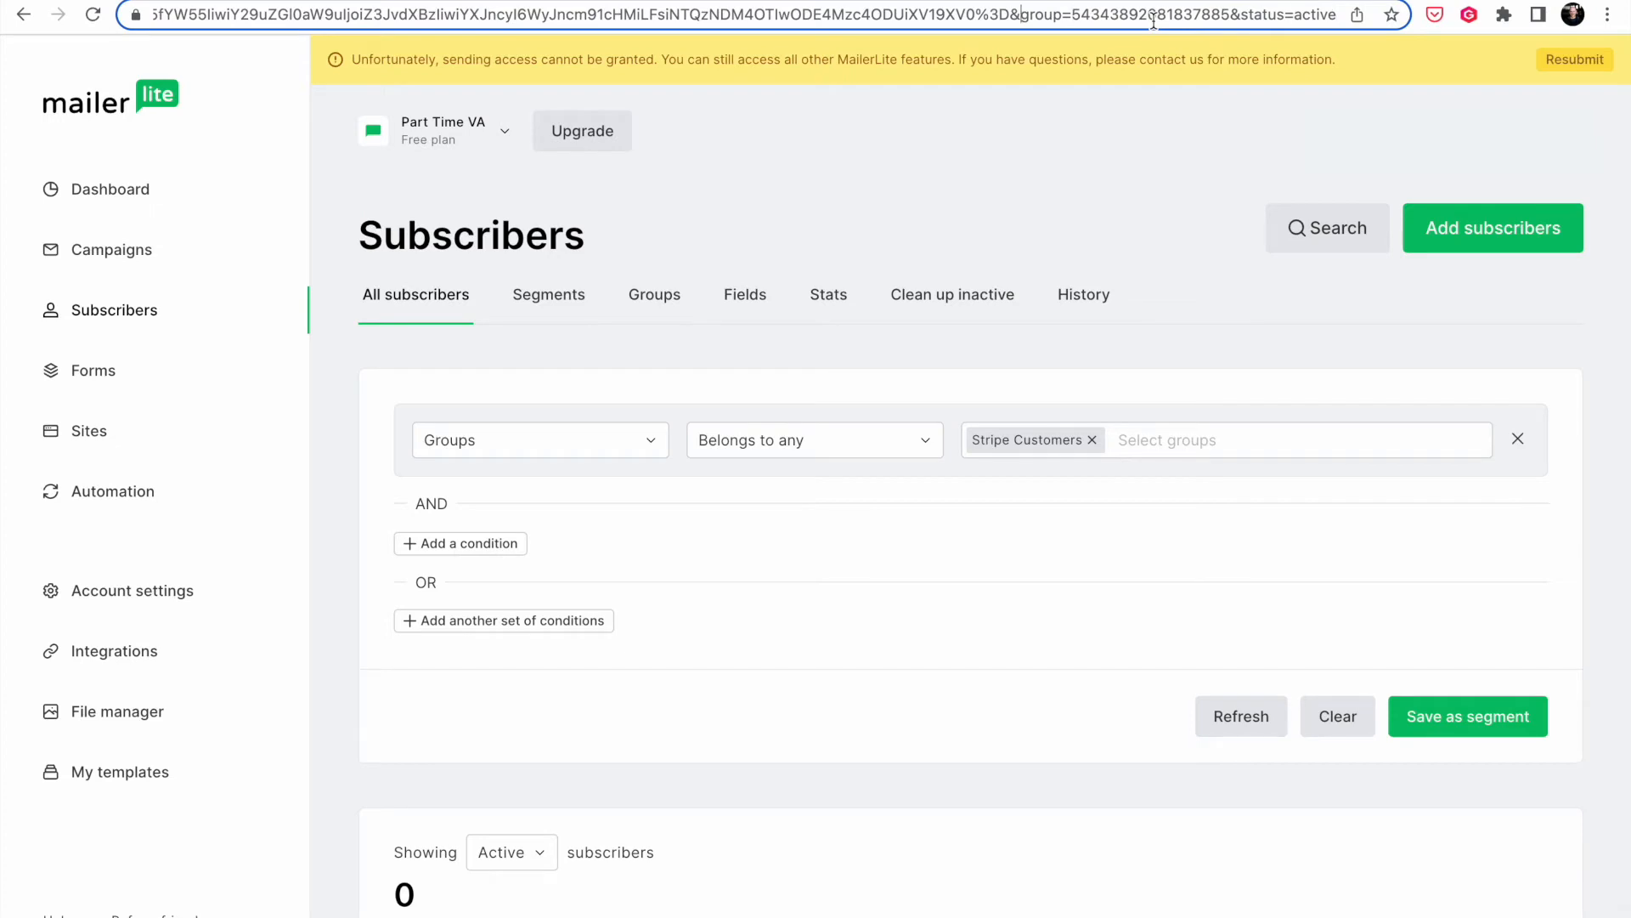
pyautogui.doubleClick(1154, 23)
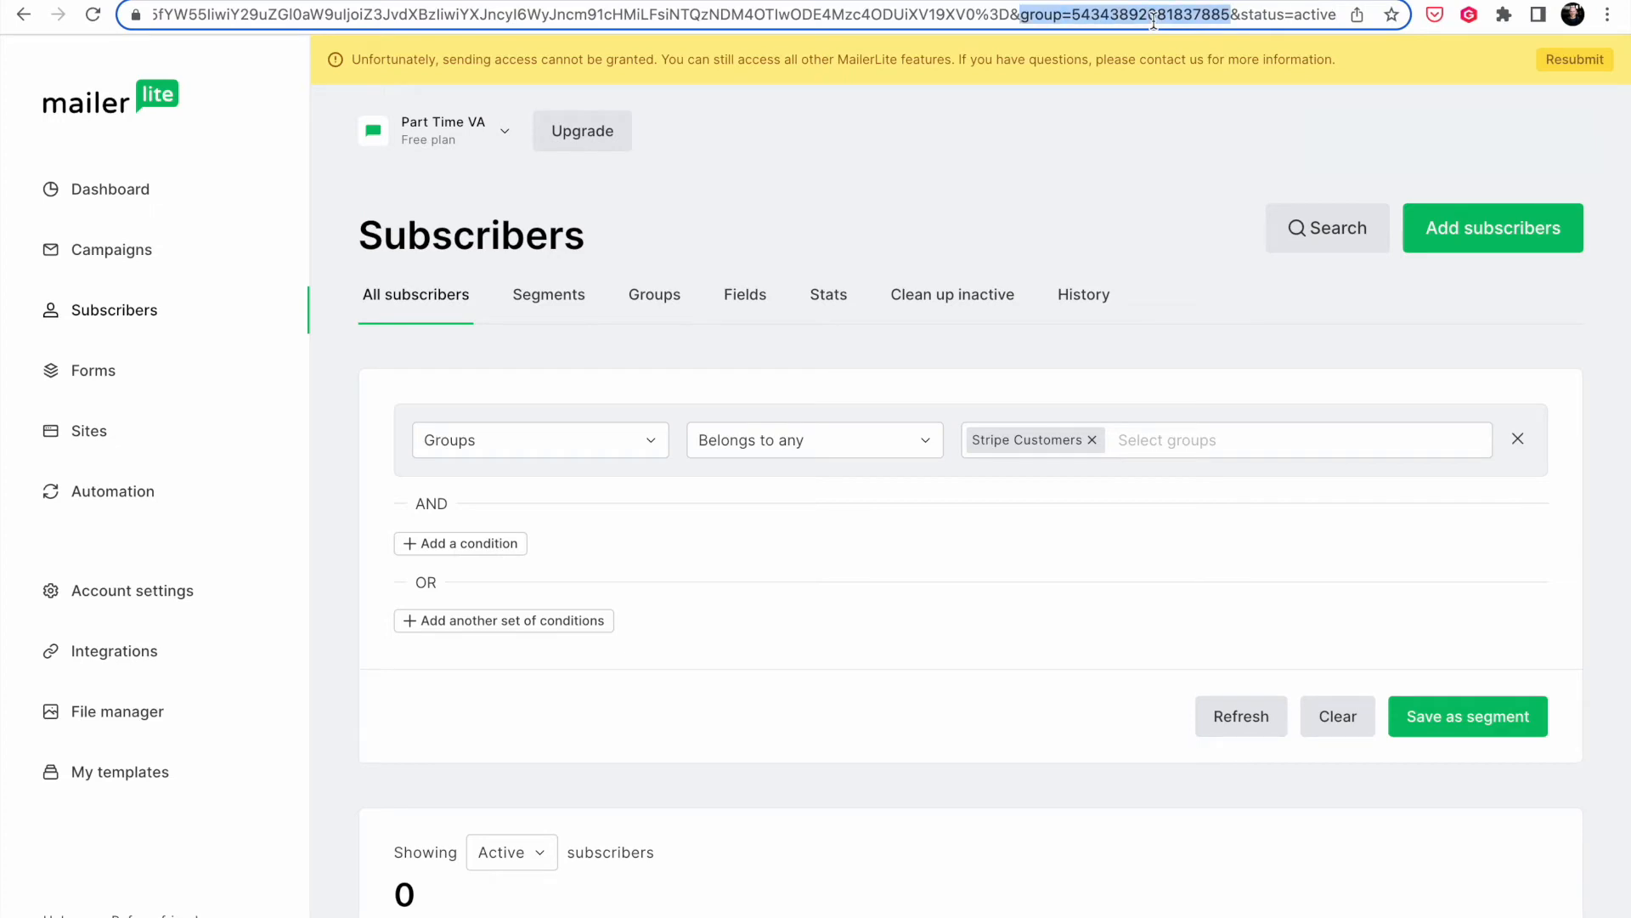
pyautogui.doubleClick(1154, 22)
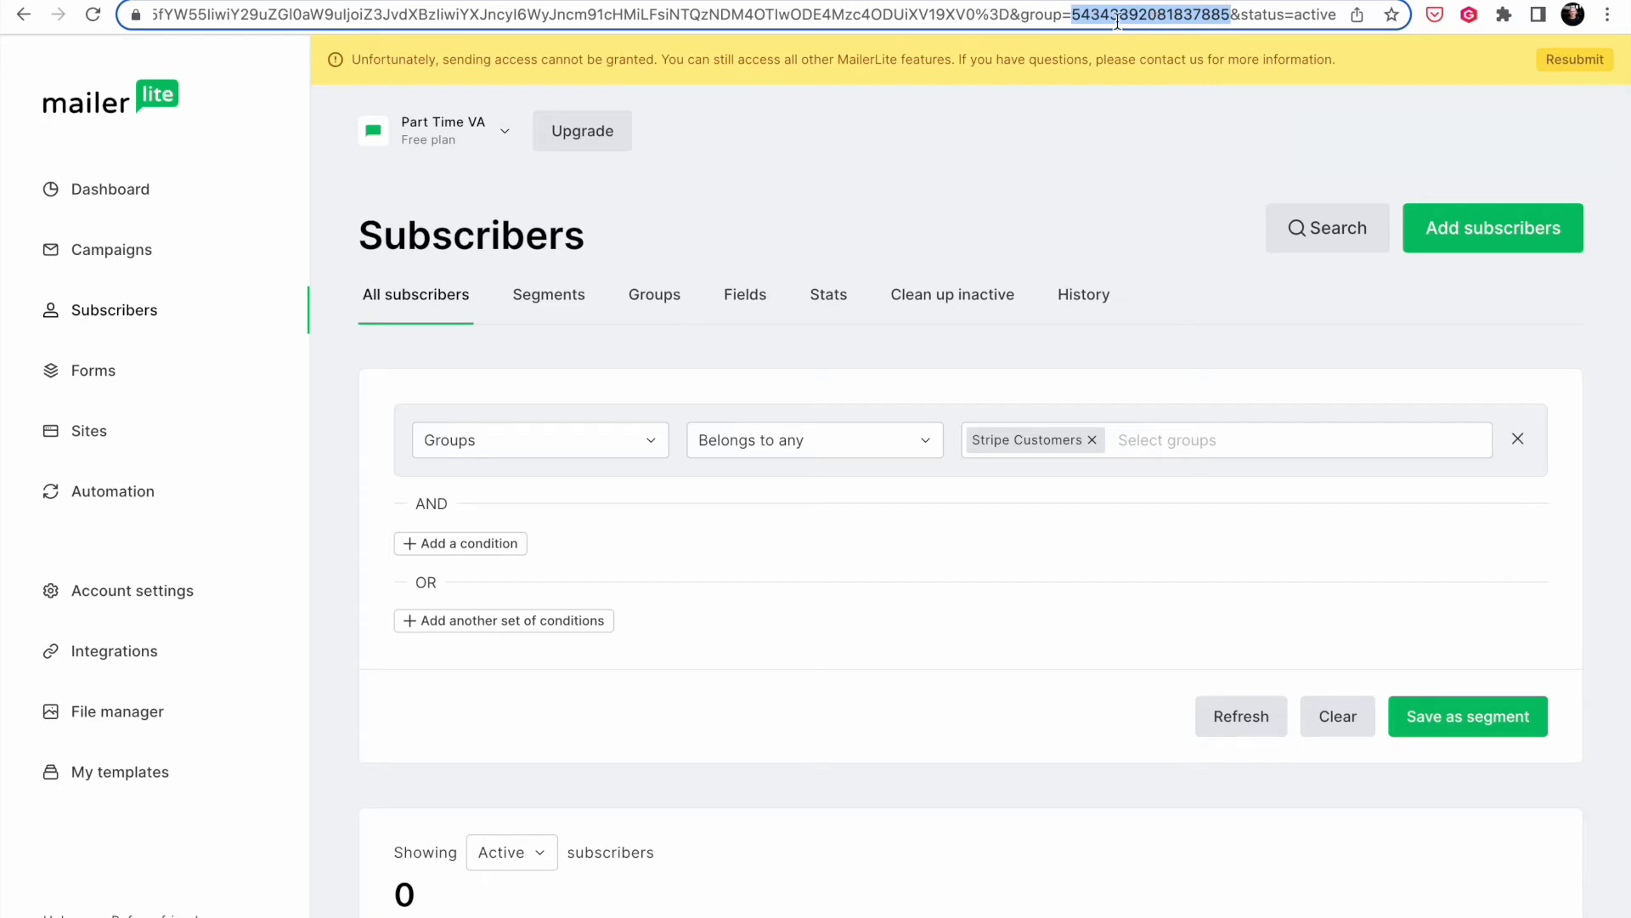
pyautogui.hotkey('ctrl', 'Tab')
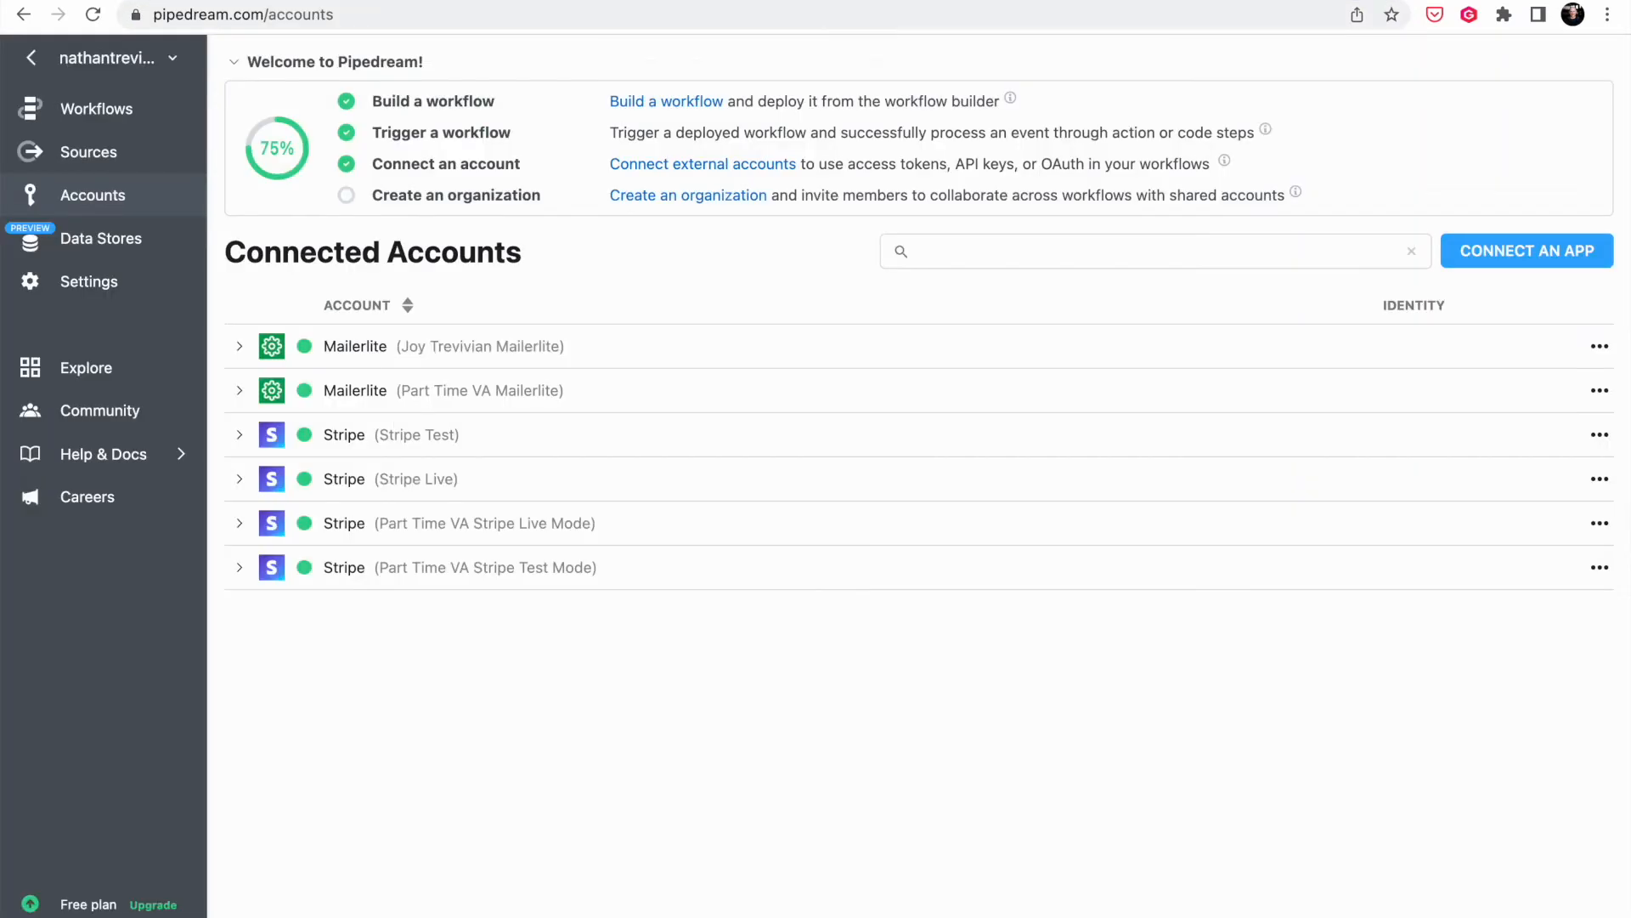
# - Create a new workflow from the Workflows page
pyautogui.click(95, 115)
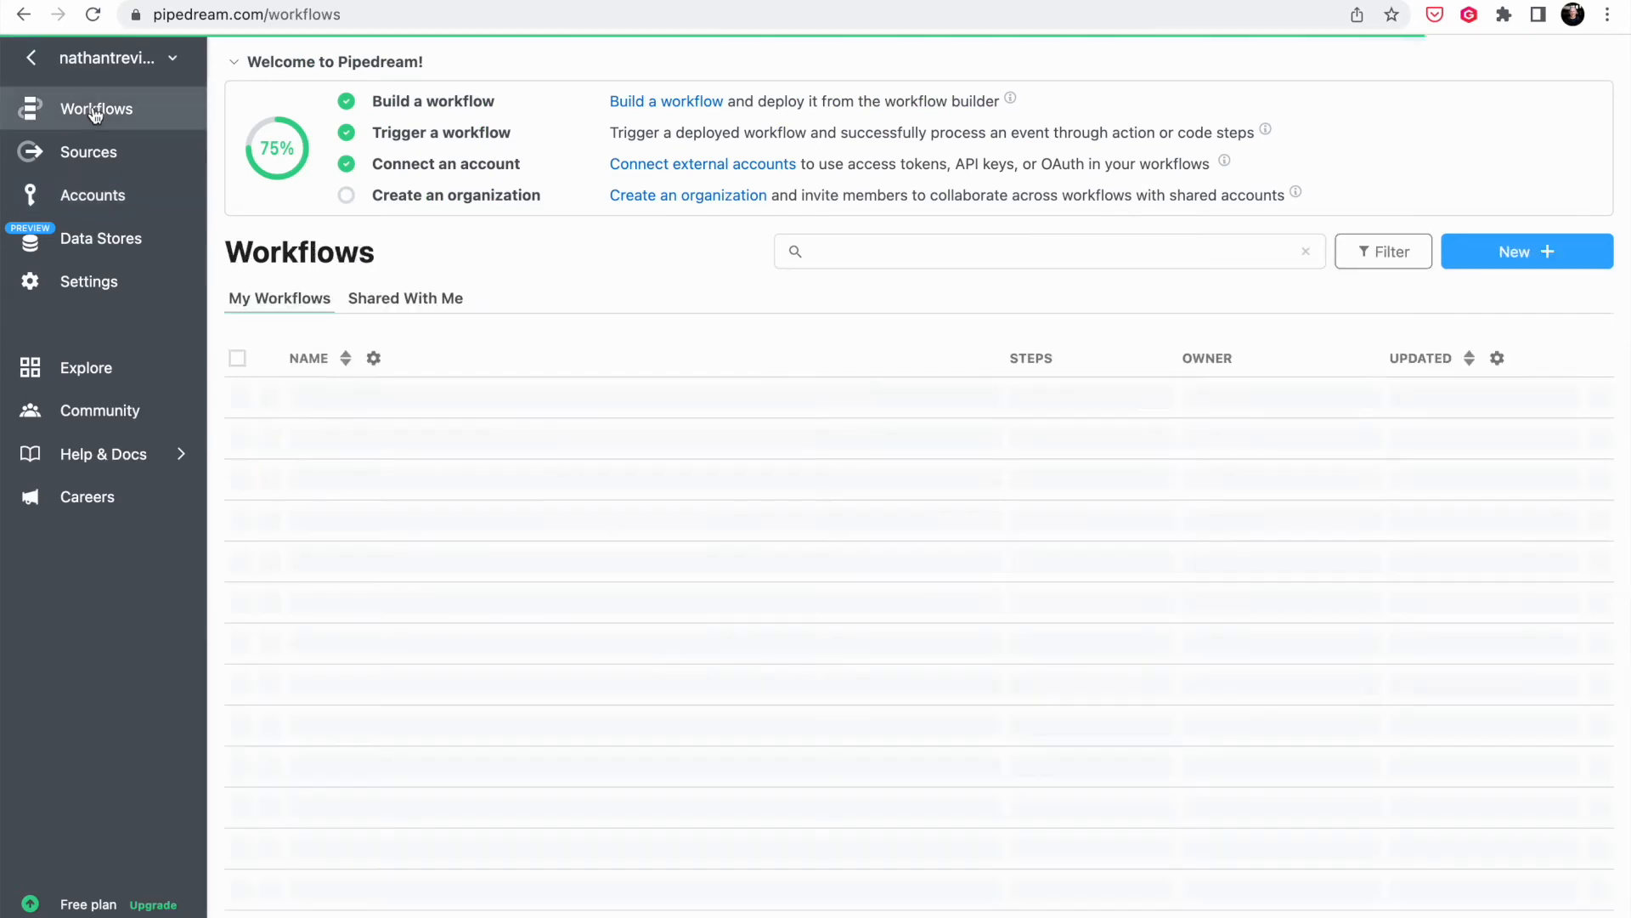
pyautogui.click(1562, 268)
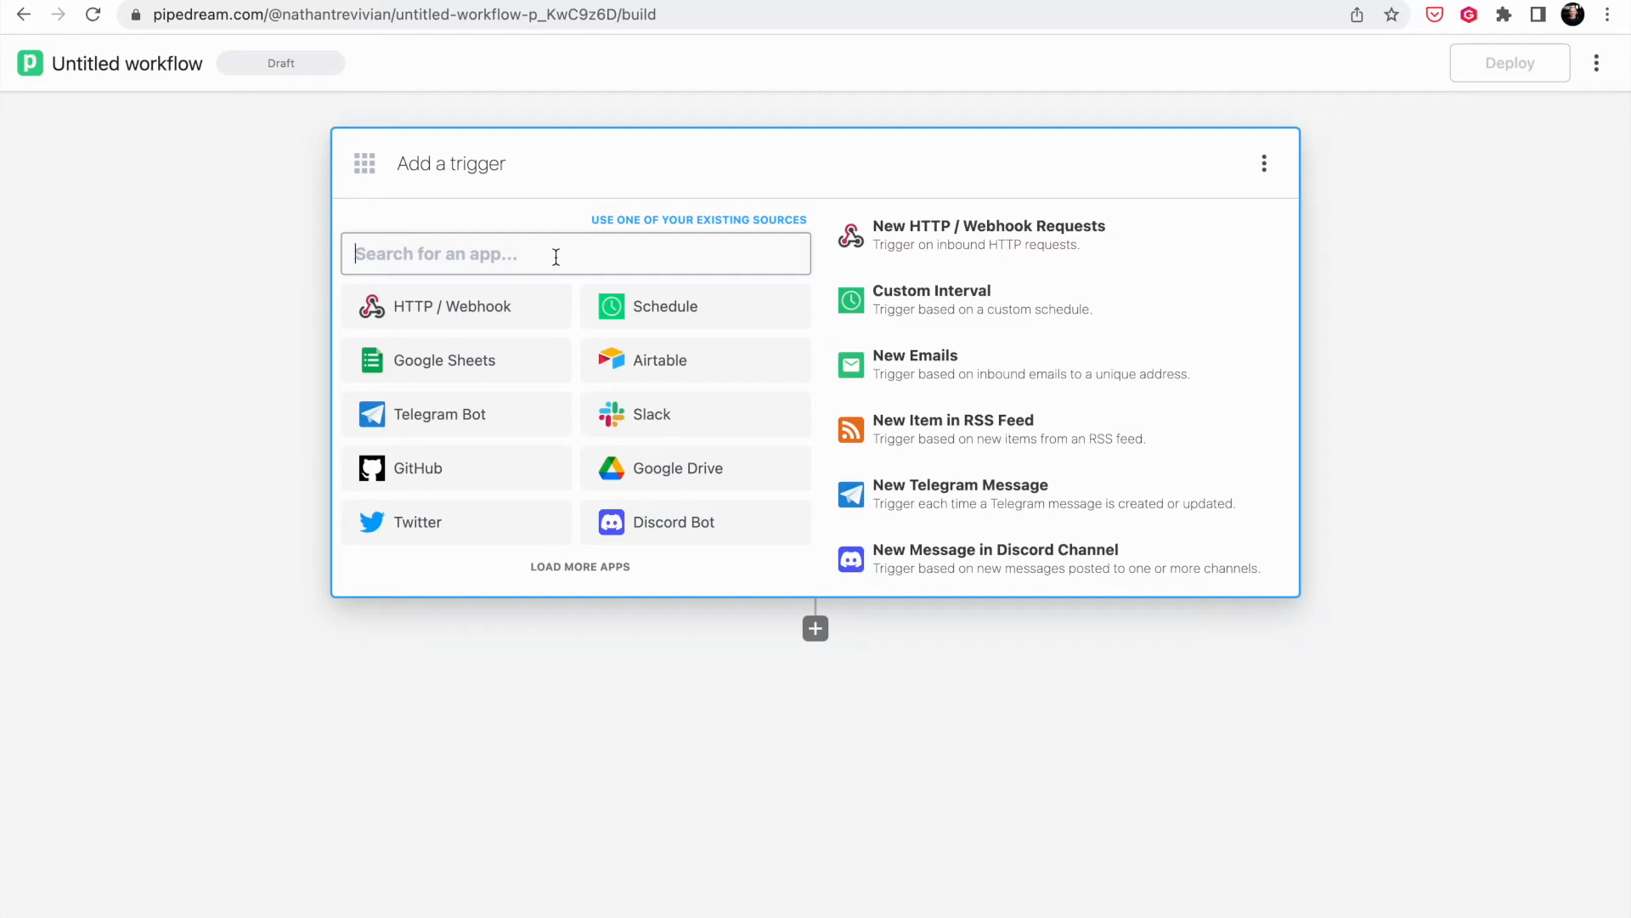
# - Use Stripe Custom Webhook Events as the trigger with the 'Part Time VA Stripe Test Mode' account
pyautogui.write('Stripe')
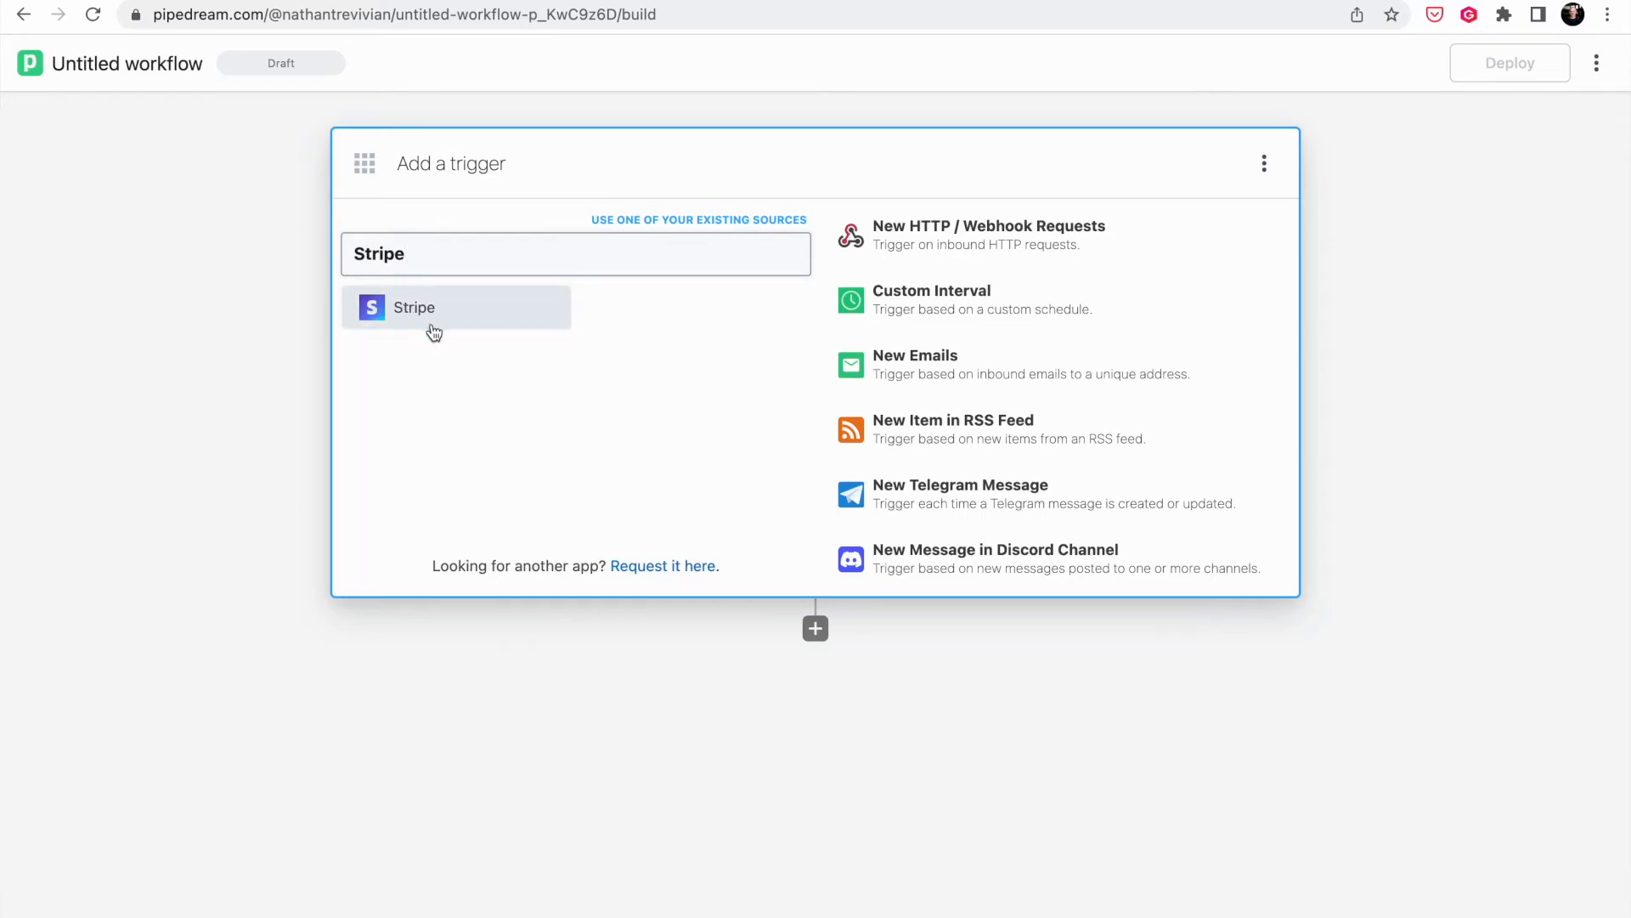
pyautogui.click(434, 330)
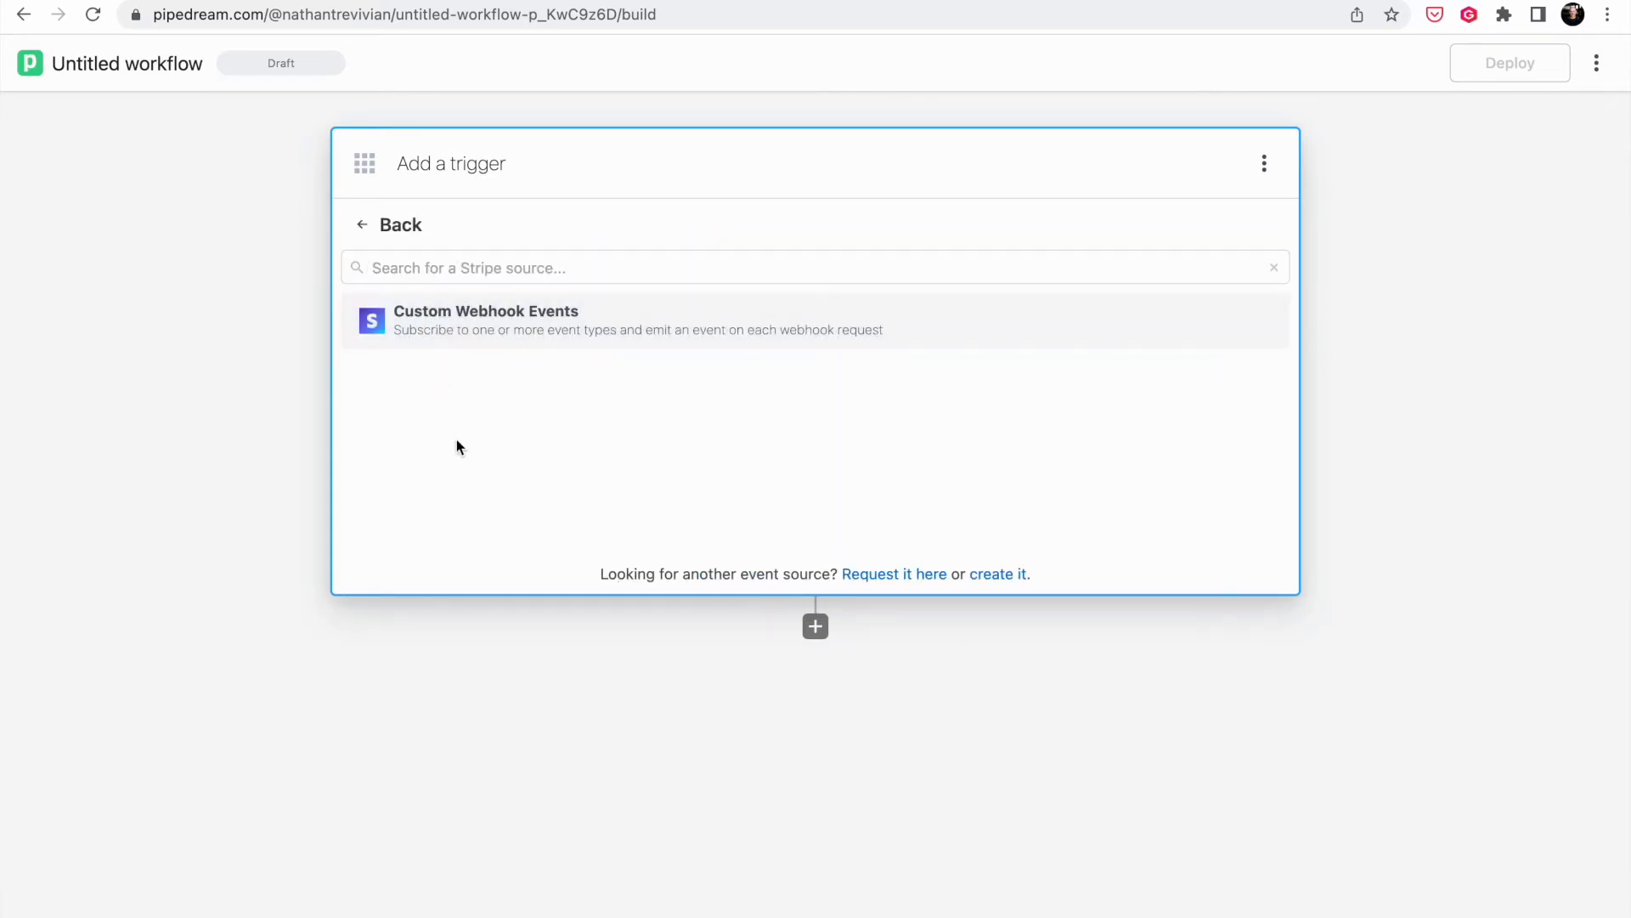
pyautogui.click(611, 332)
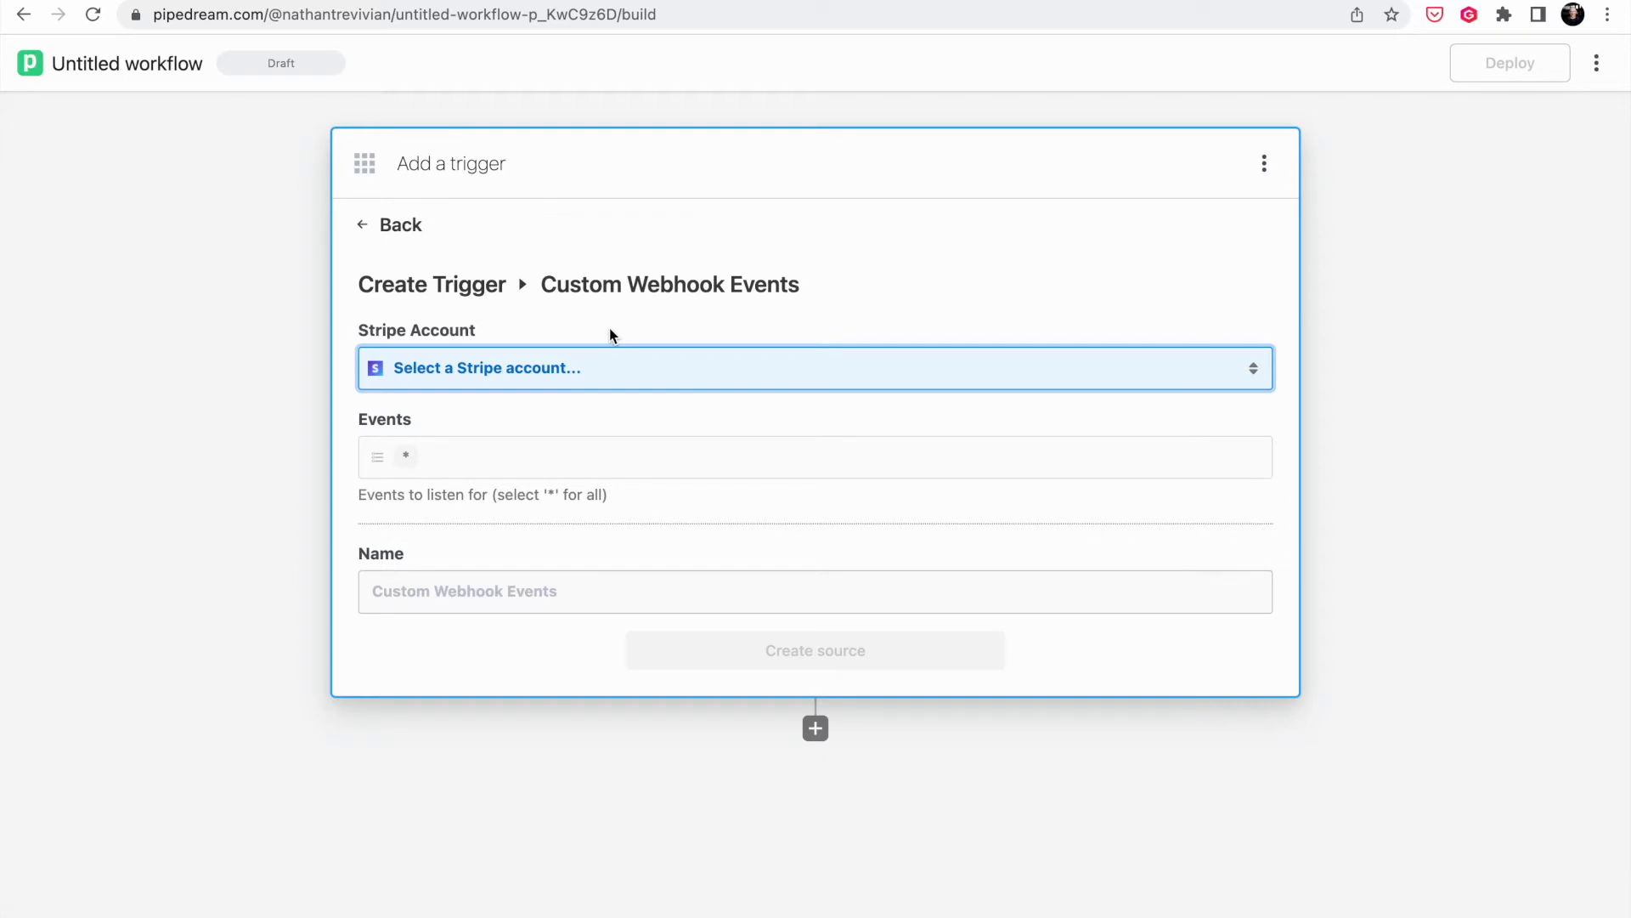
pyautogui.click(573, 381)
pyautogui.click(565, 626)
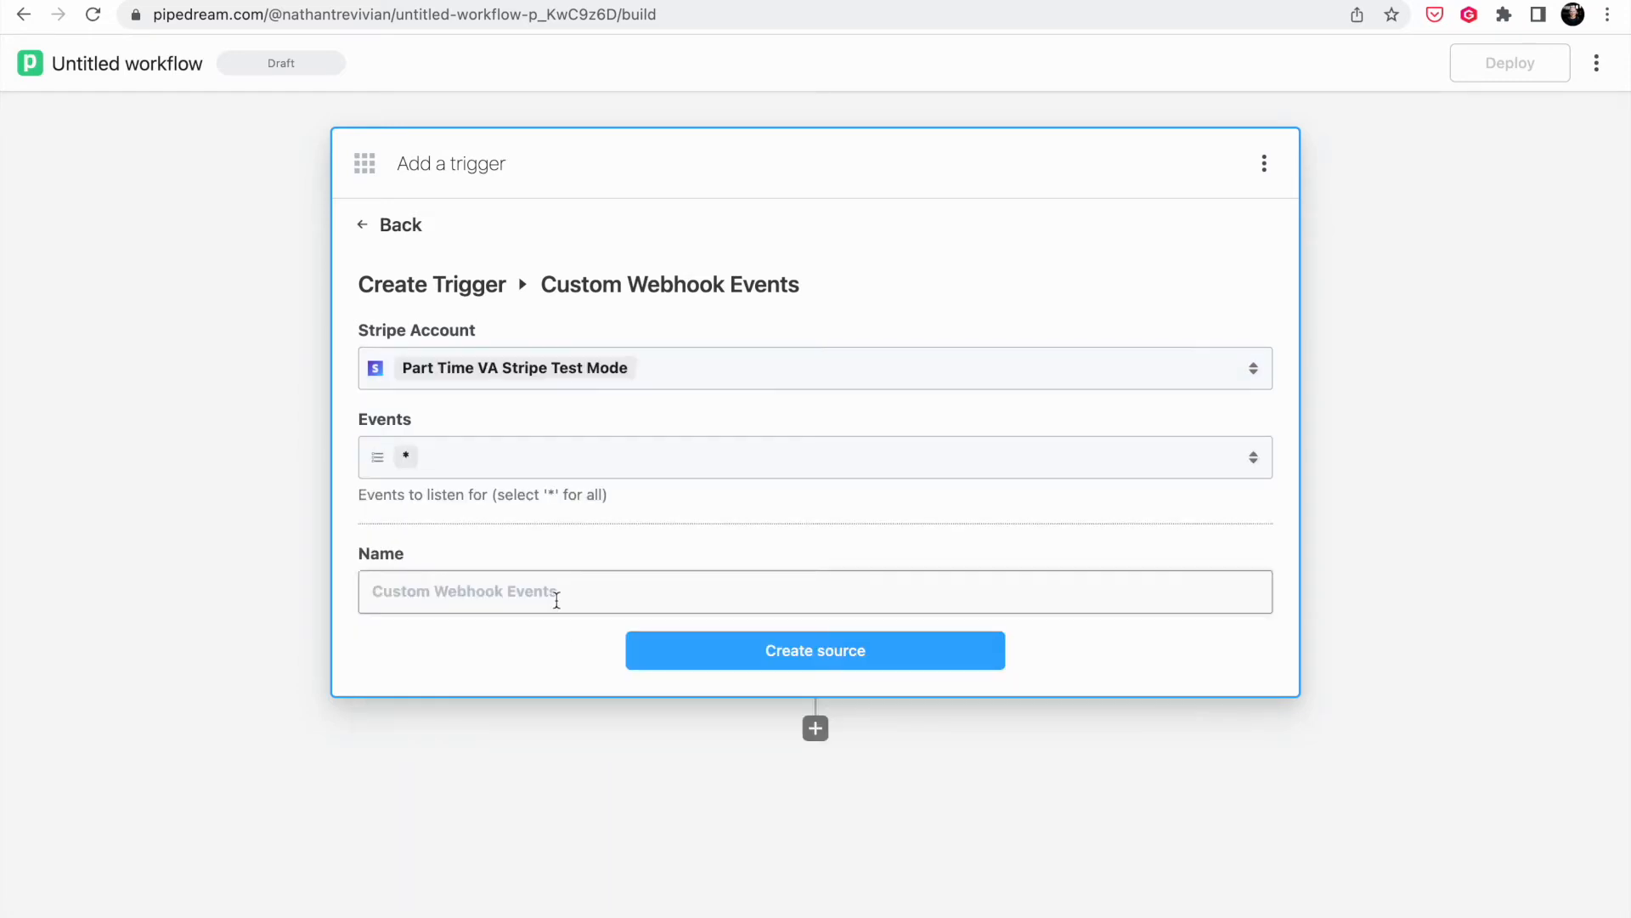
pyautogui.click(474, 473)
# - Restrict the trigger's Events to charge.succeeded only, clearing the all-events (*) option
pyautogui.click(384, 622)
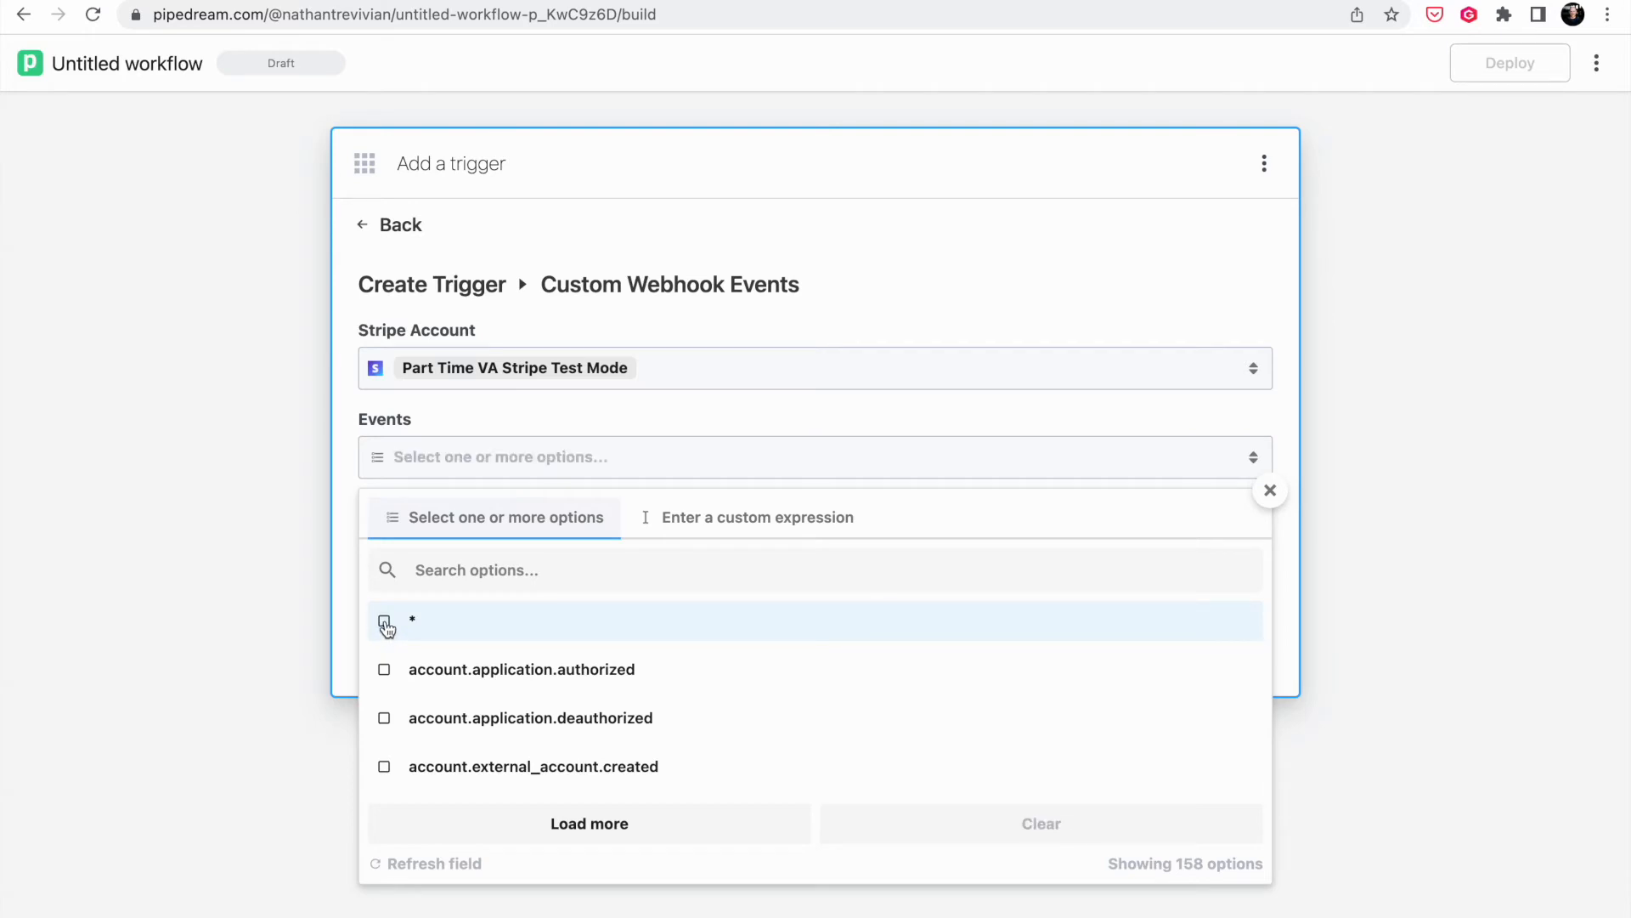
pyautogui.click(471, 569)
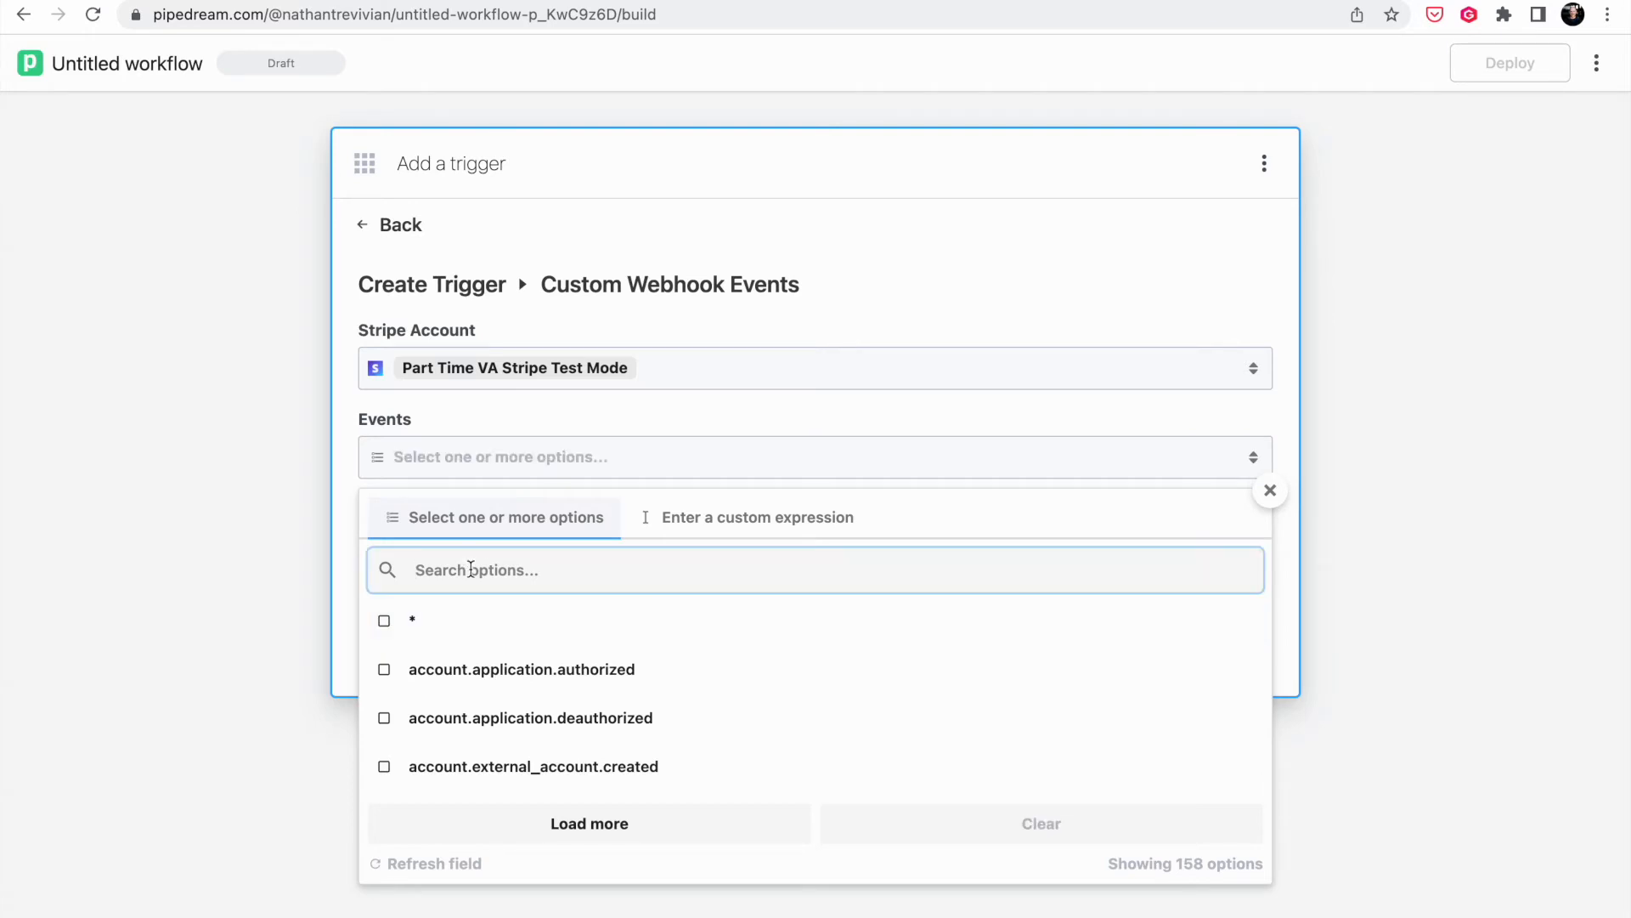
pyautogui.write('charge')
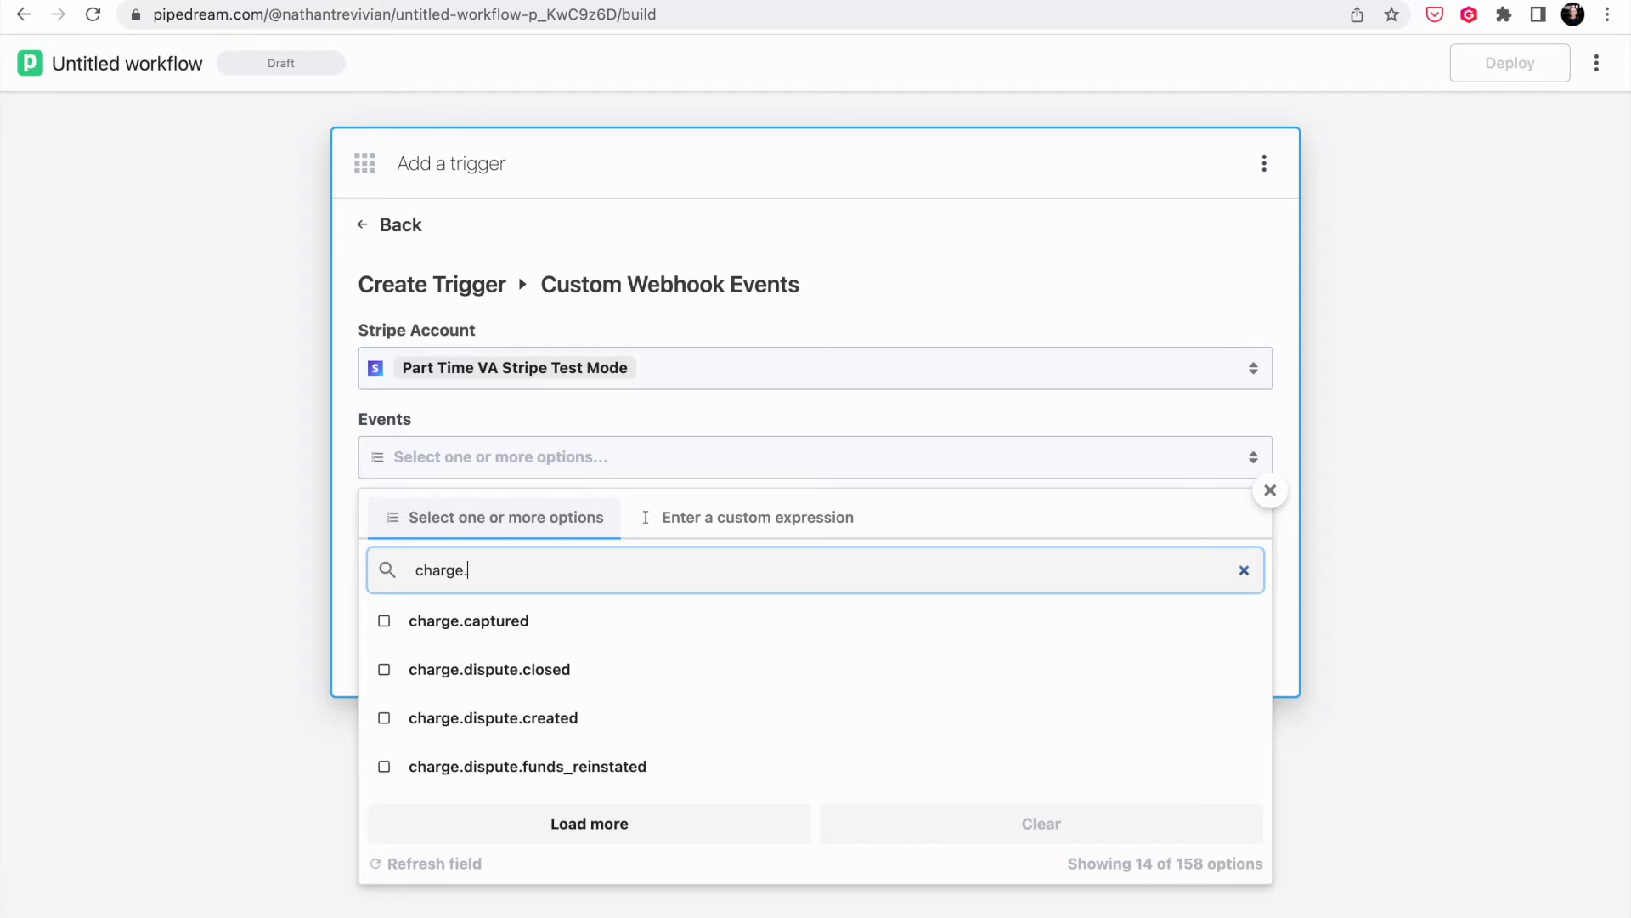
pyautogui.write('.s')
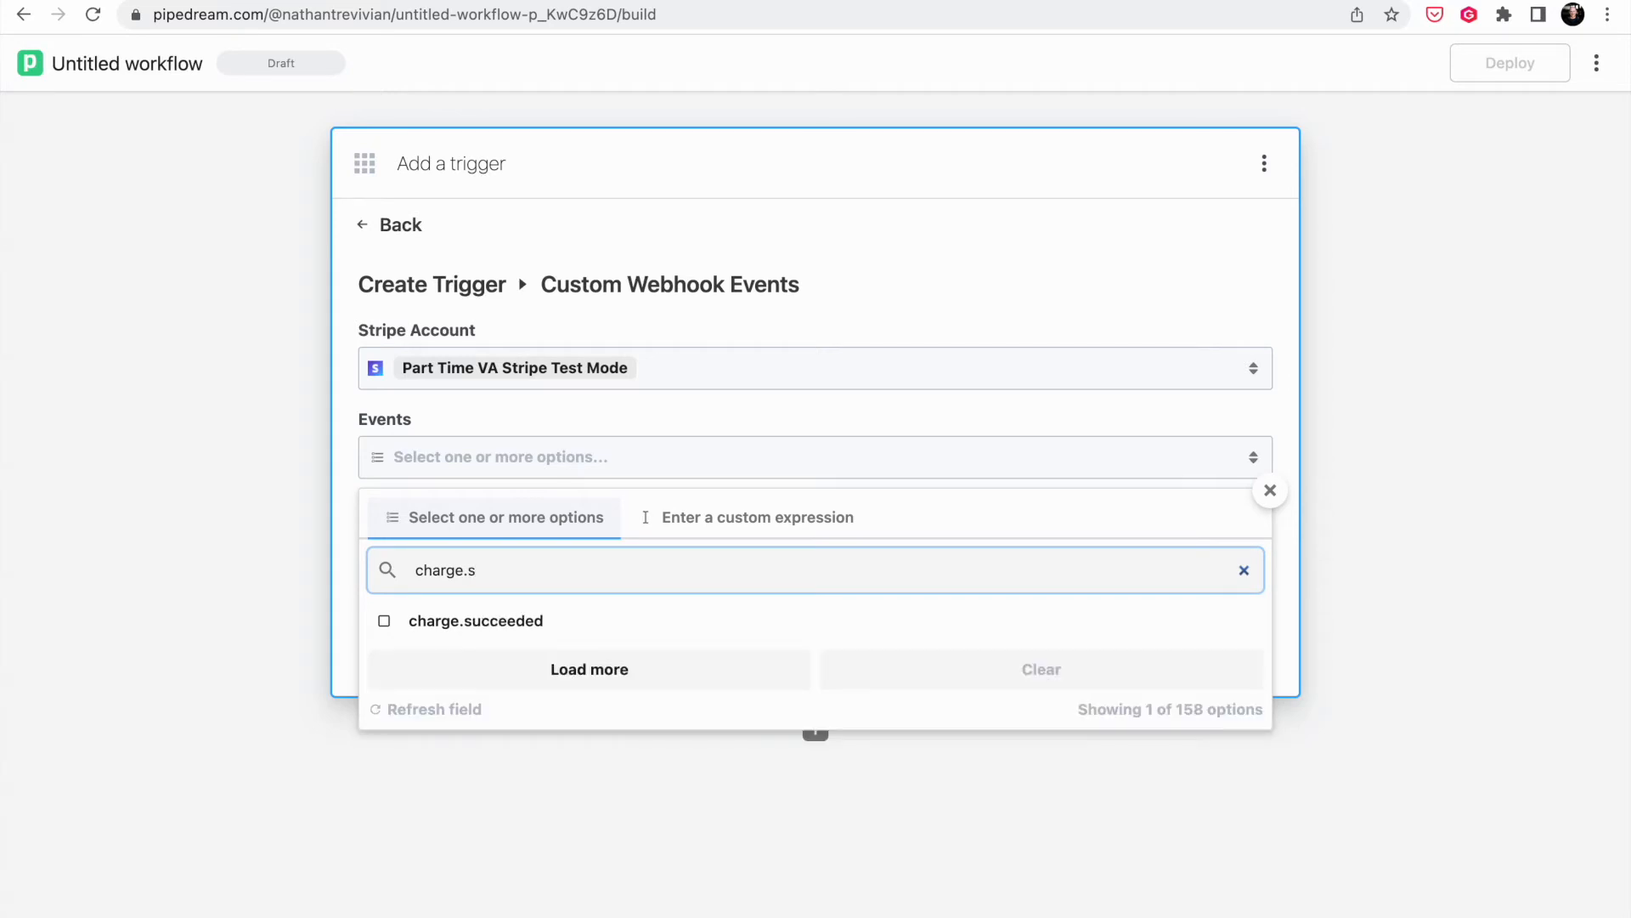
pyautogui.click(487, 623)
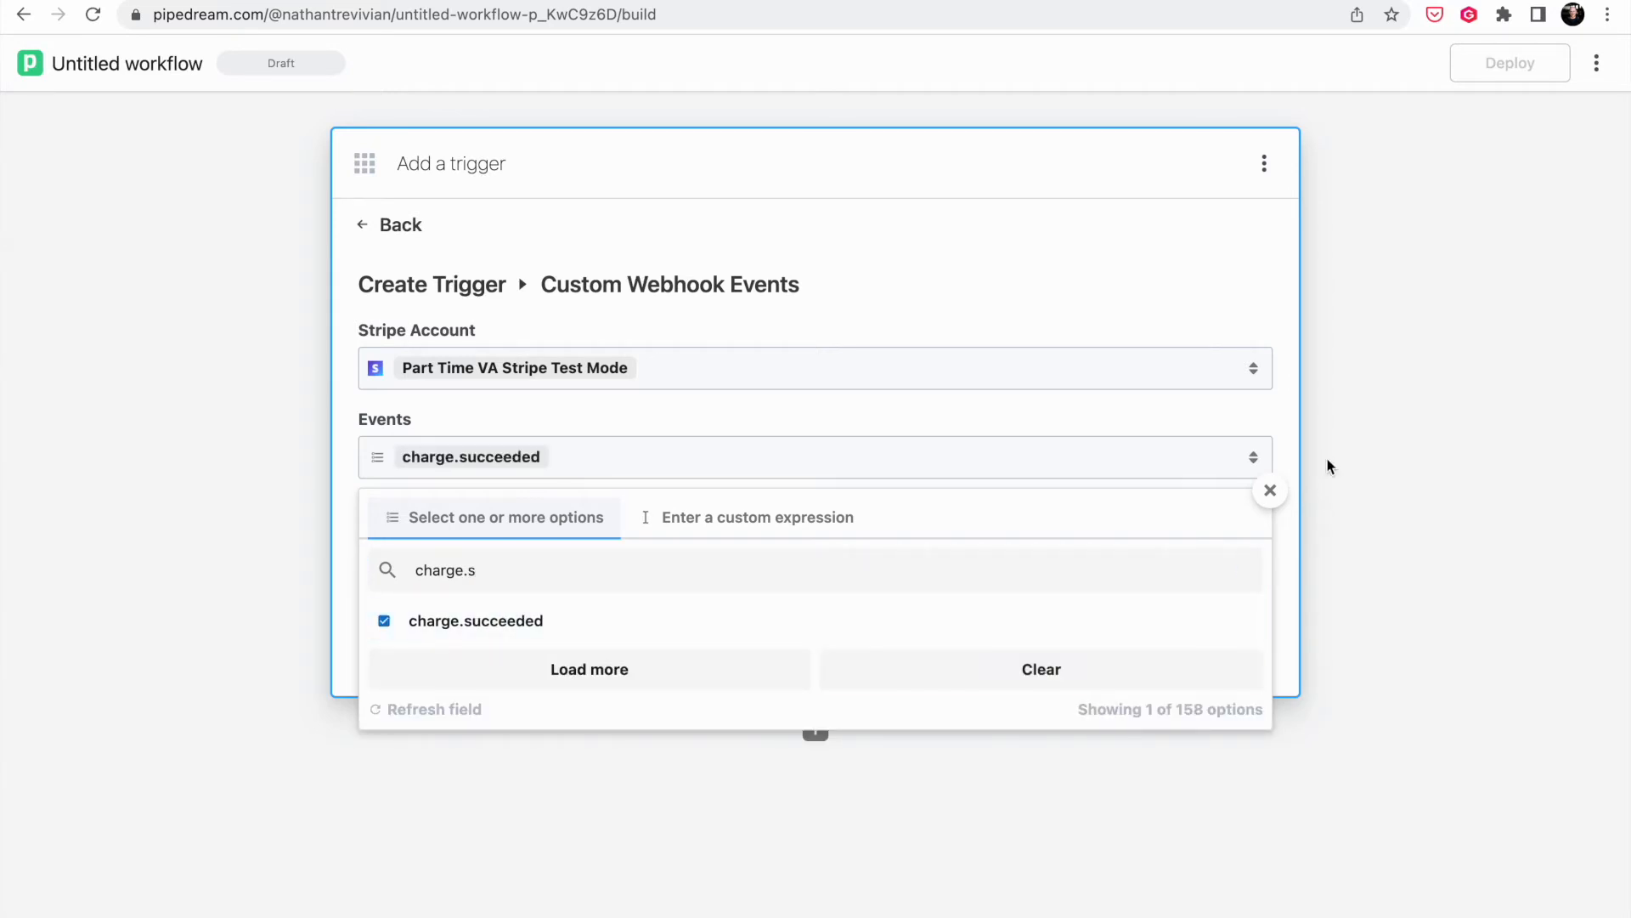
pyautogui.click(1270, 493)
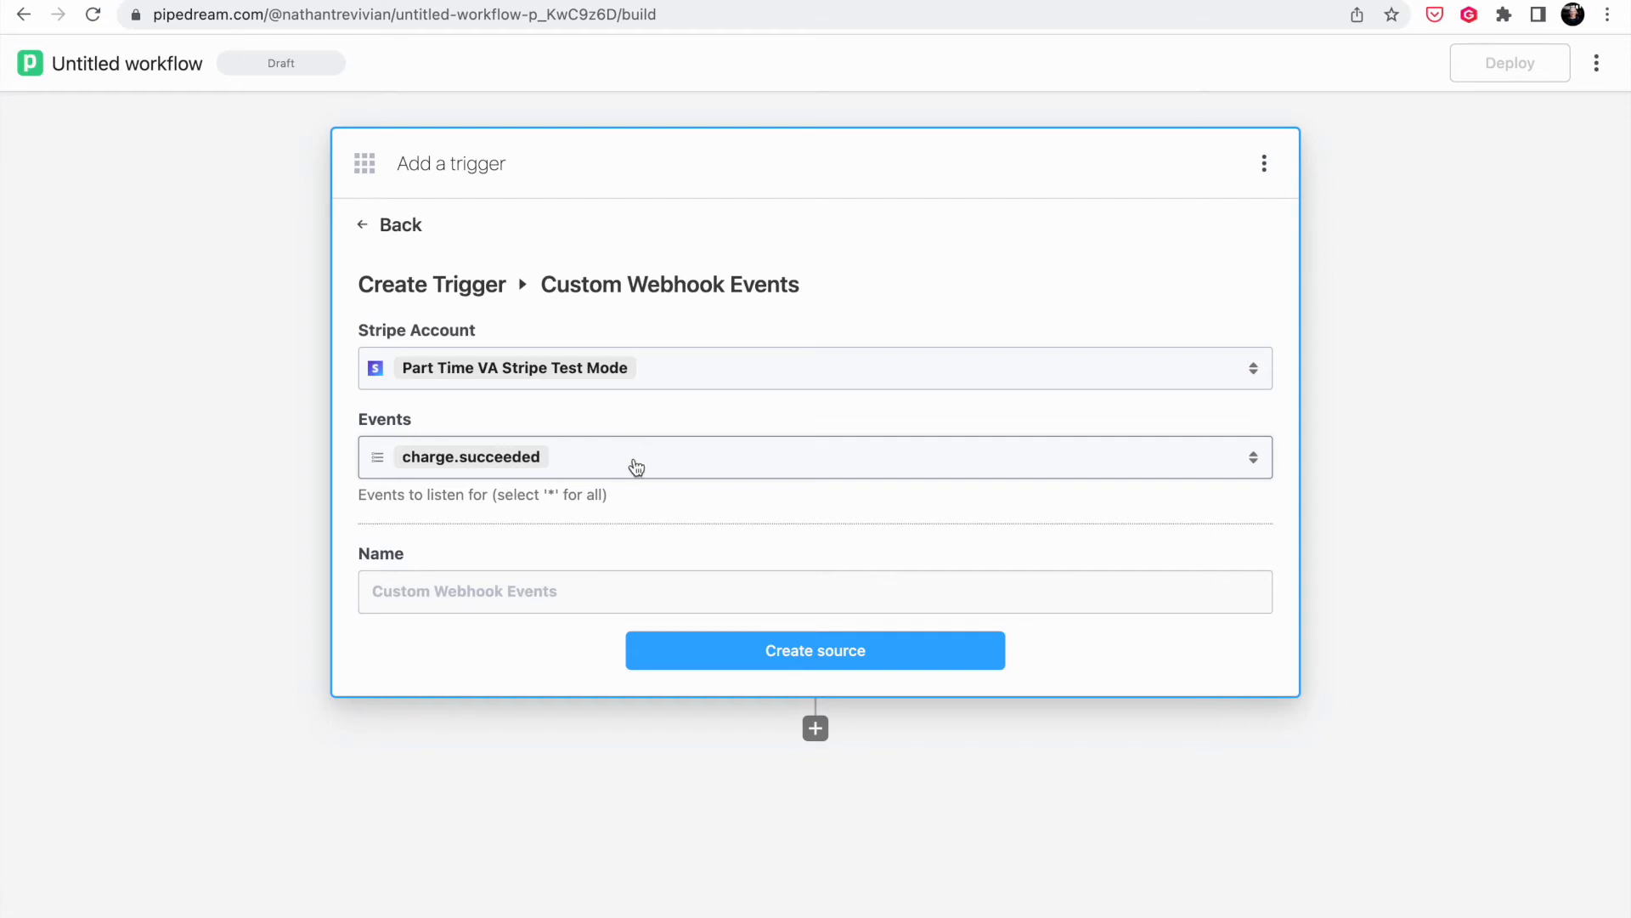
# - Name the trigger 'Stripe Purchase' and create the source
pyautogui.click(484, 595)
pyautogui.write('Stripe Purchase')
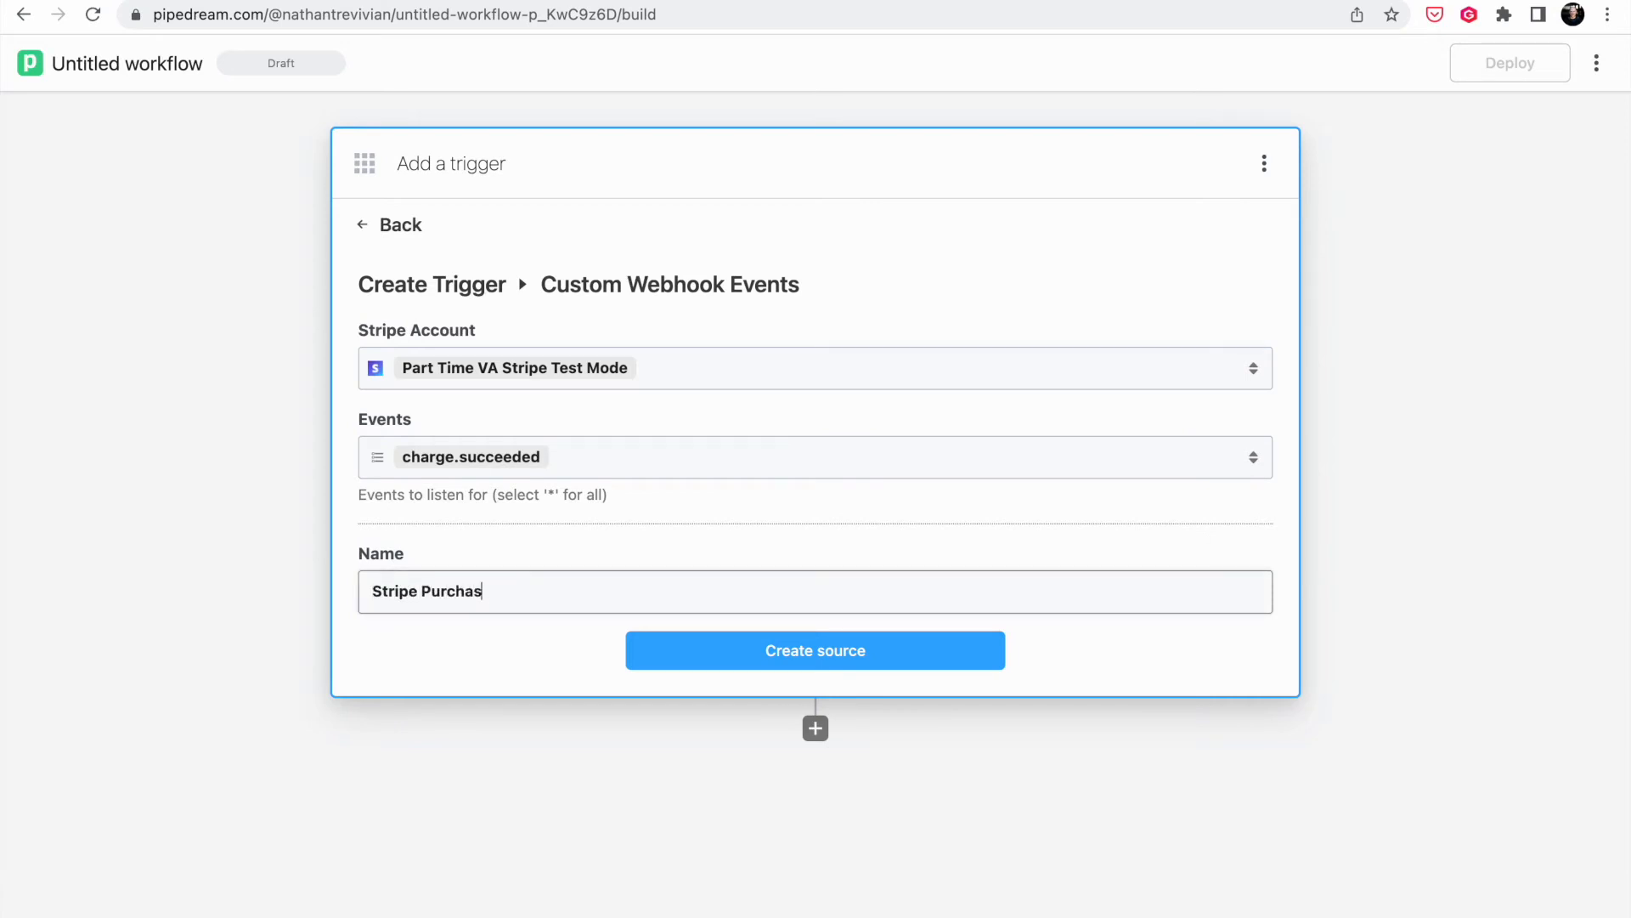
pyautogui.click(773, 655)
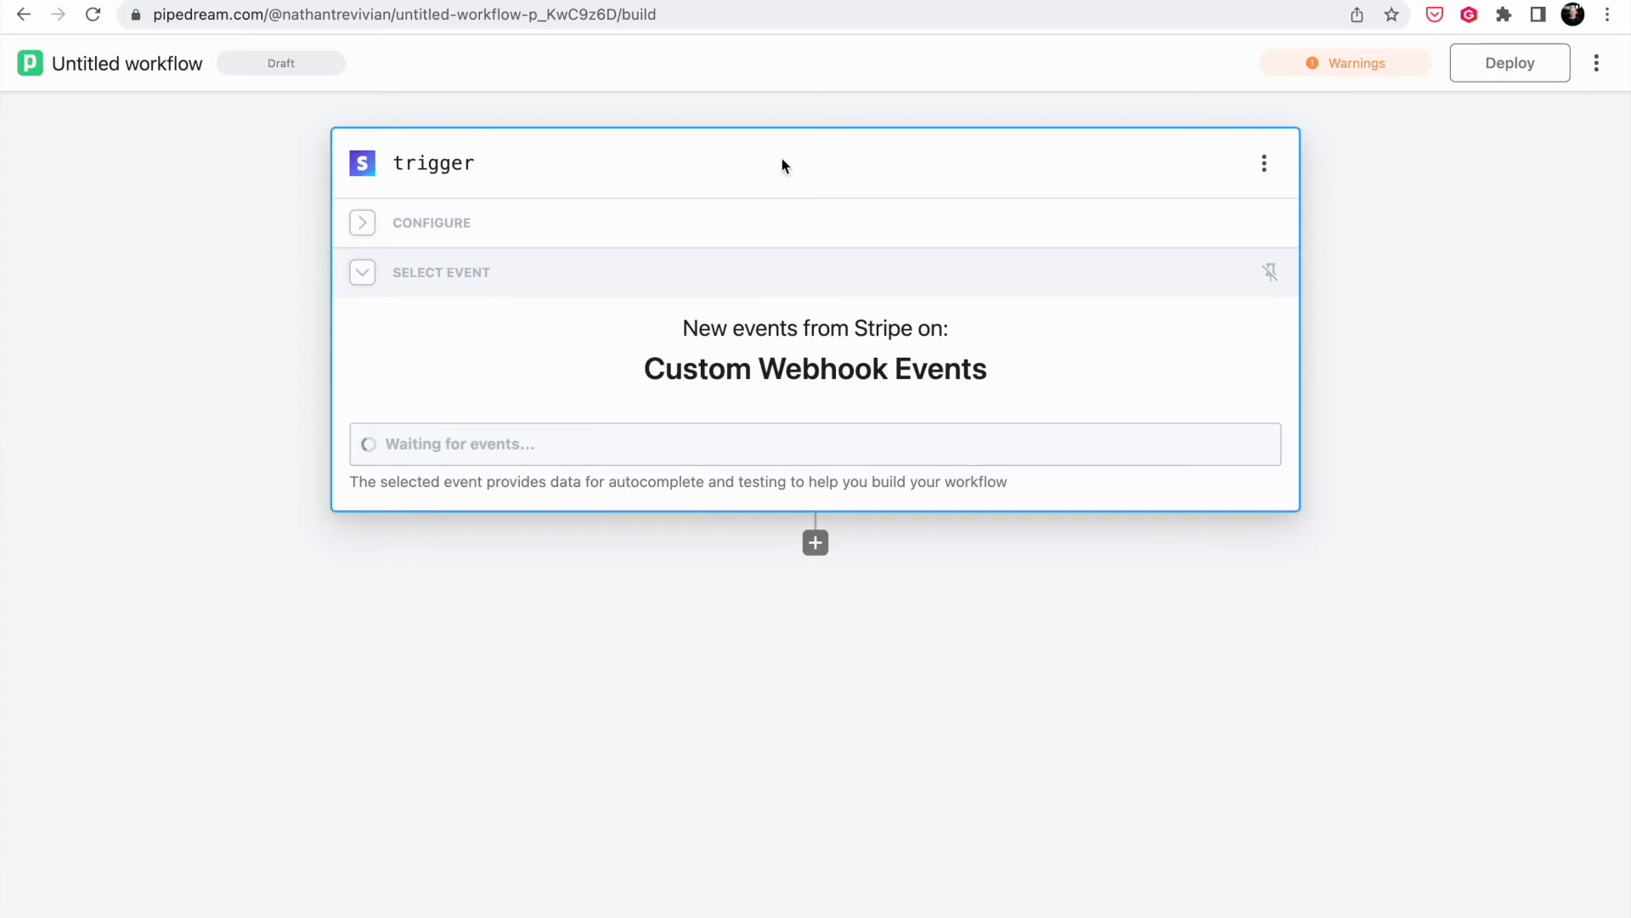
# - Check the Stripe webhook endpoints list, then go back to the waiting Pipedream workflow
pyautogui.click(967, 1)
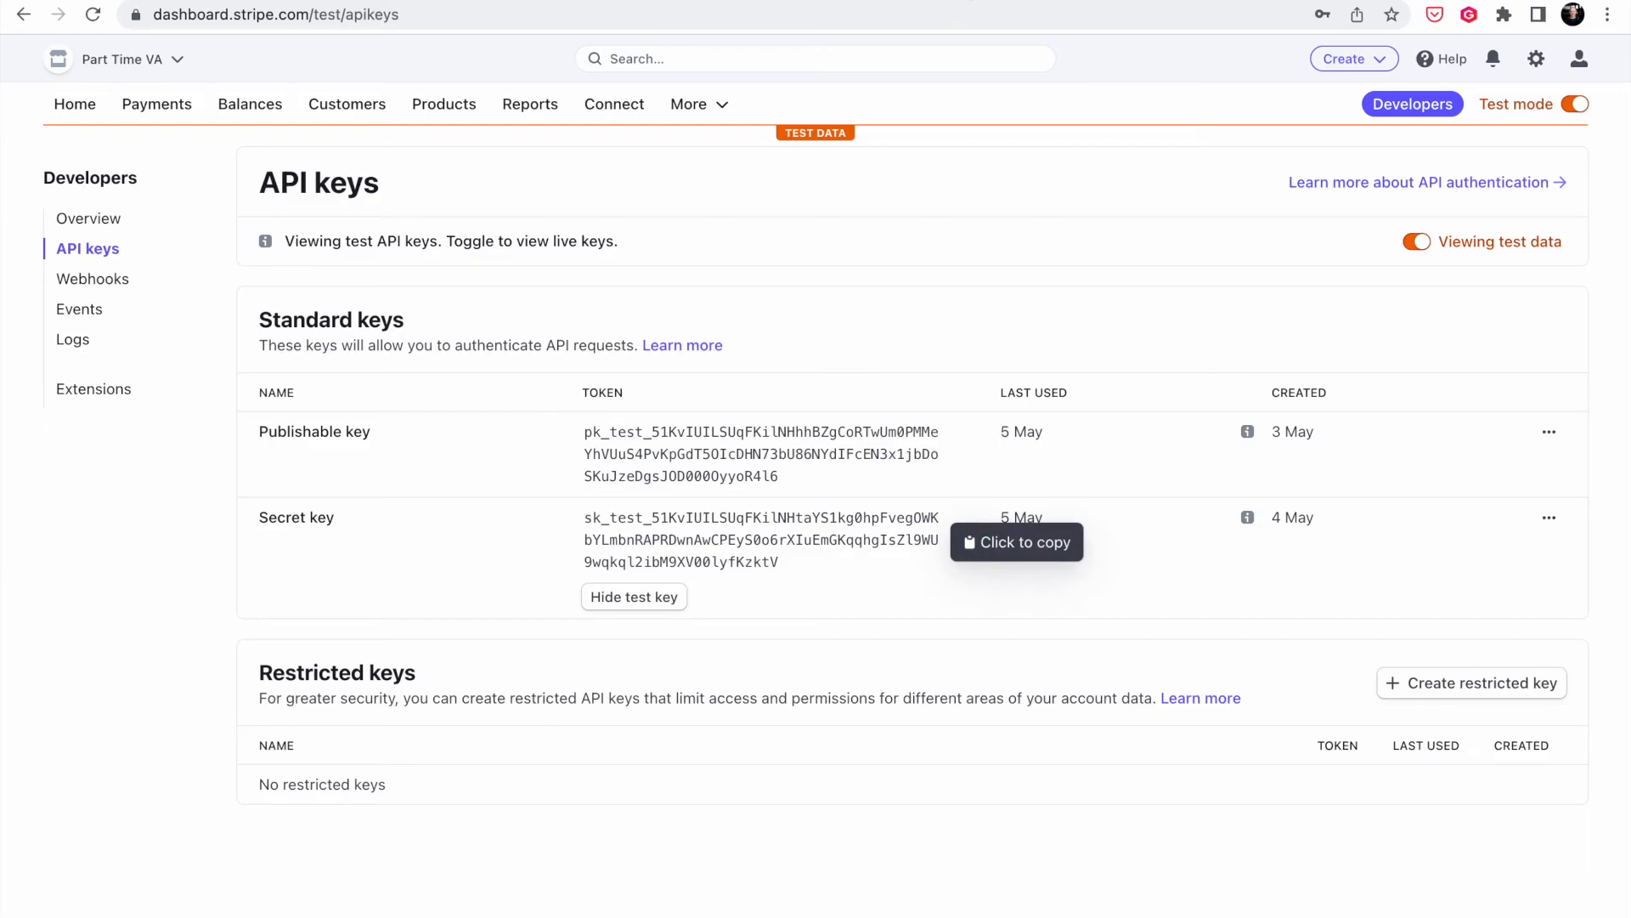
pyautogui.click(83, 280)
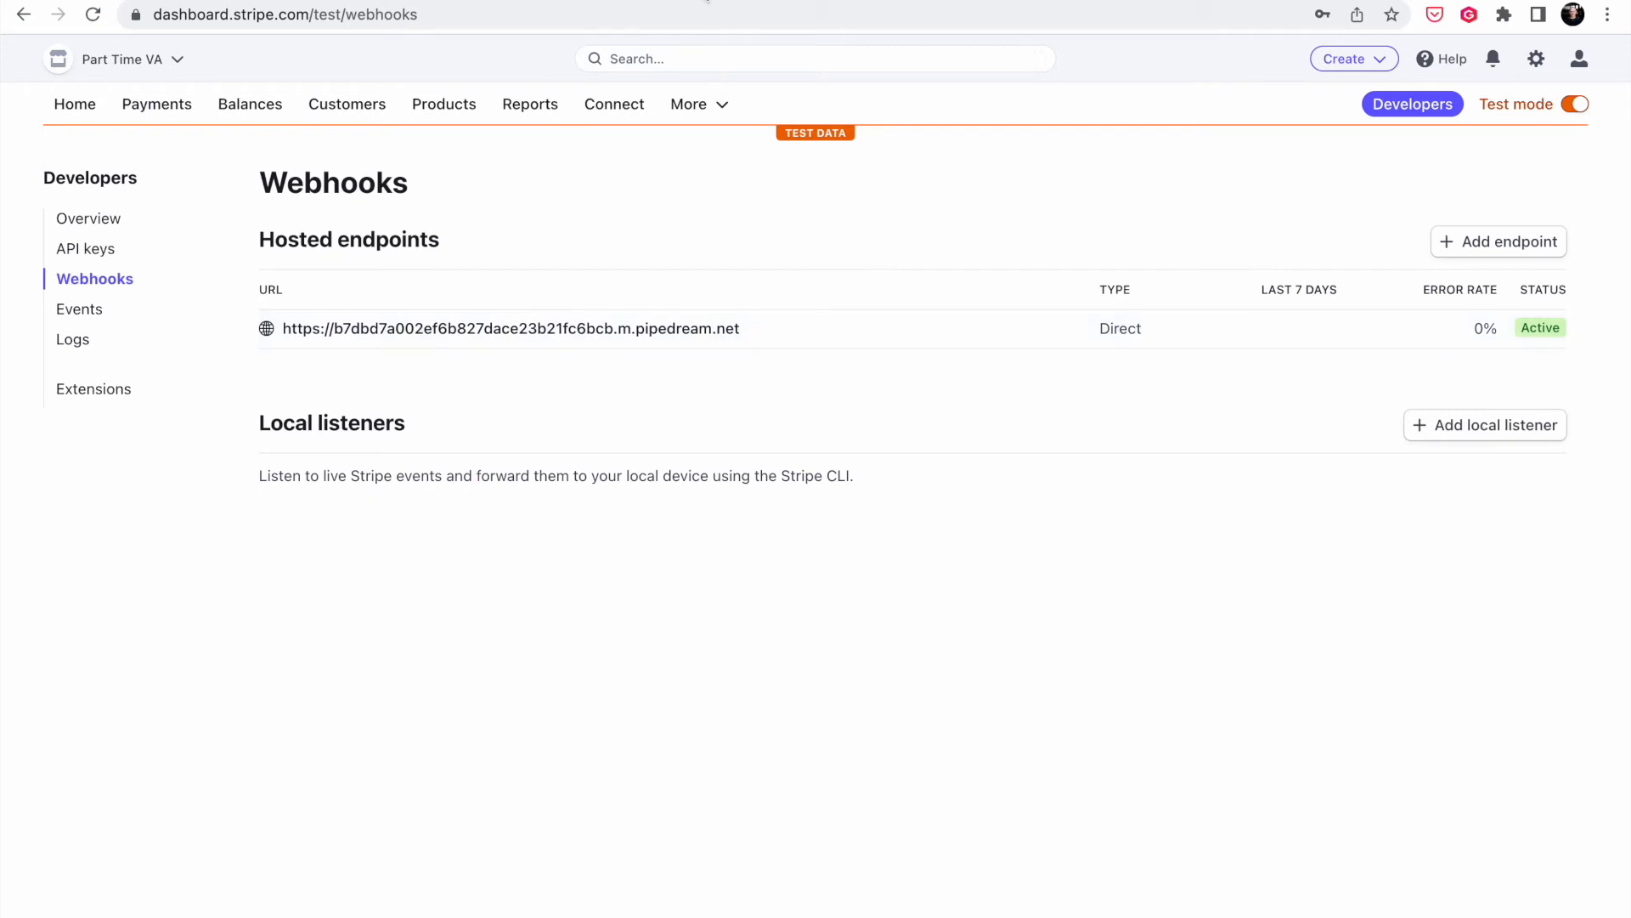
pyautogui.hotkey('ctrl', 'shift', 'Tab')
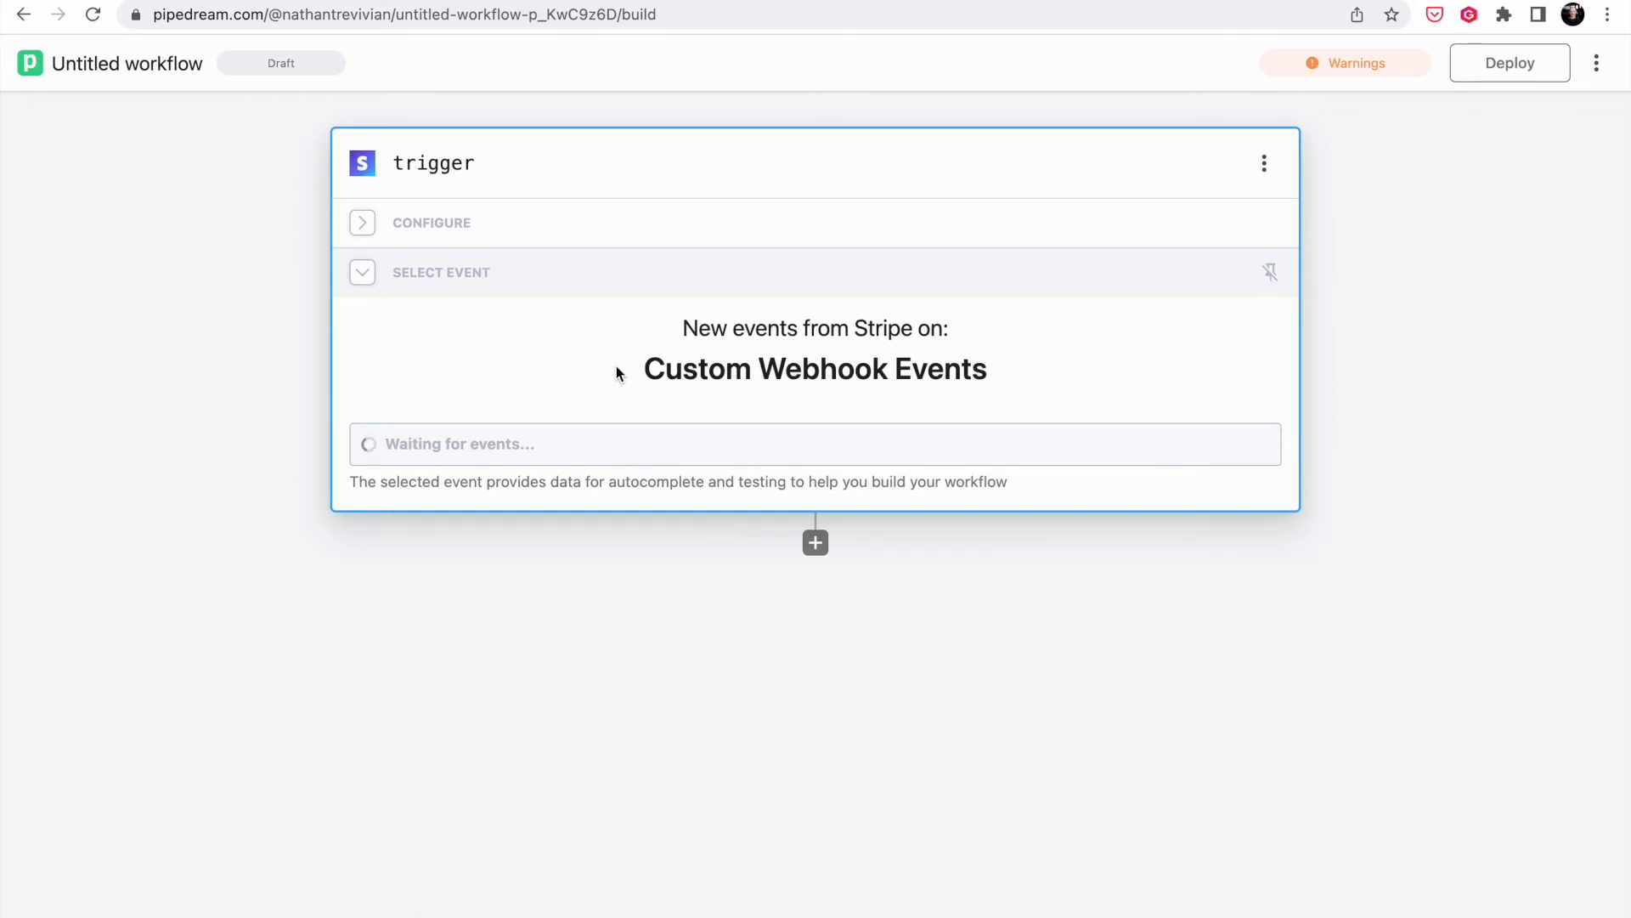
# - Copy the My Book payment link and load its checkout page in a new tab
pyautogui.click(544, 1)
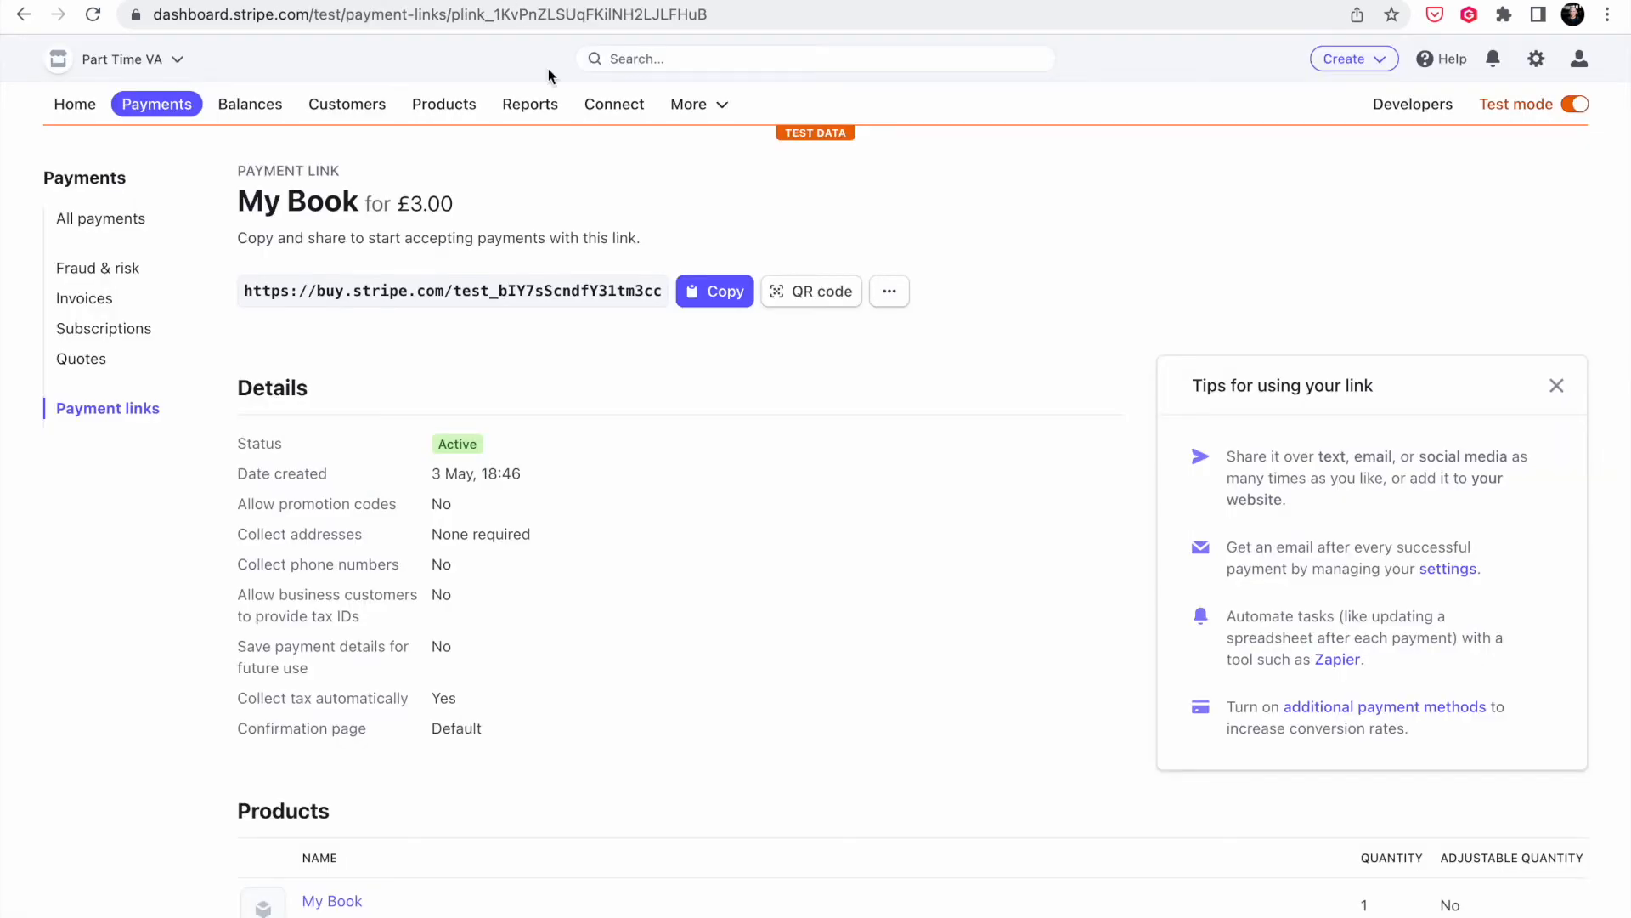
pyautogui.click(715, 291)
pyautogui.click(889, 291)
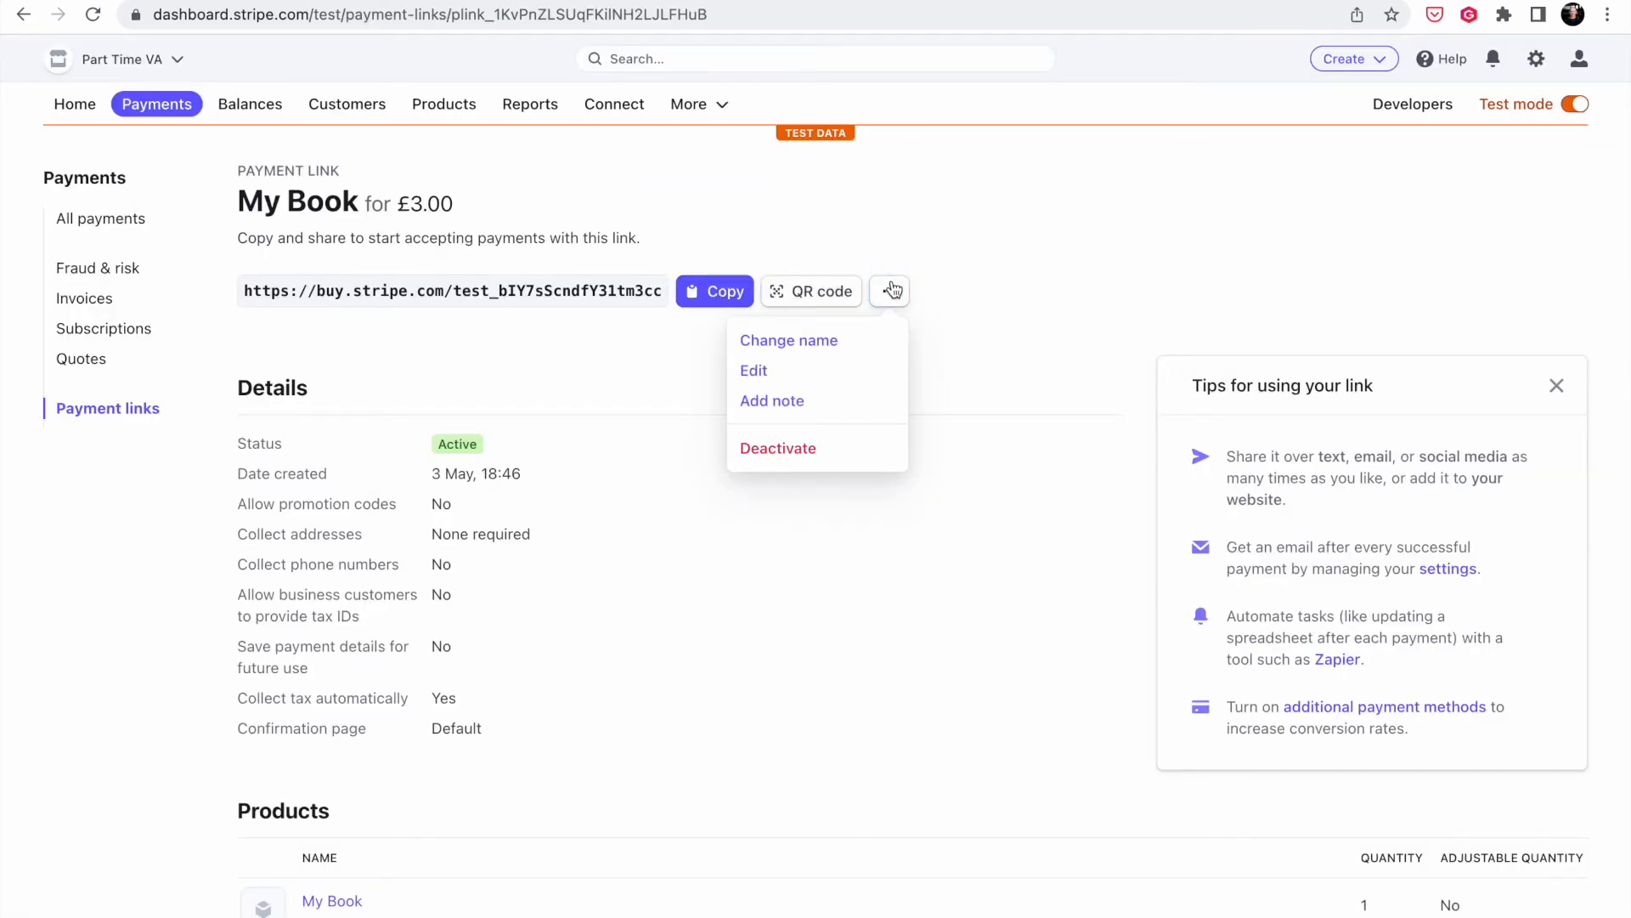
pyautogui.click(879, 246)
pyautogui.click(724, 297)
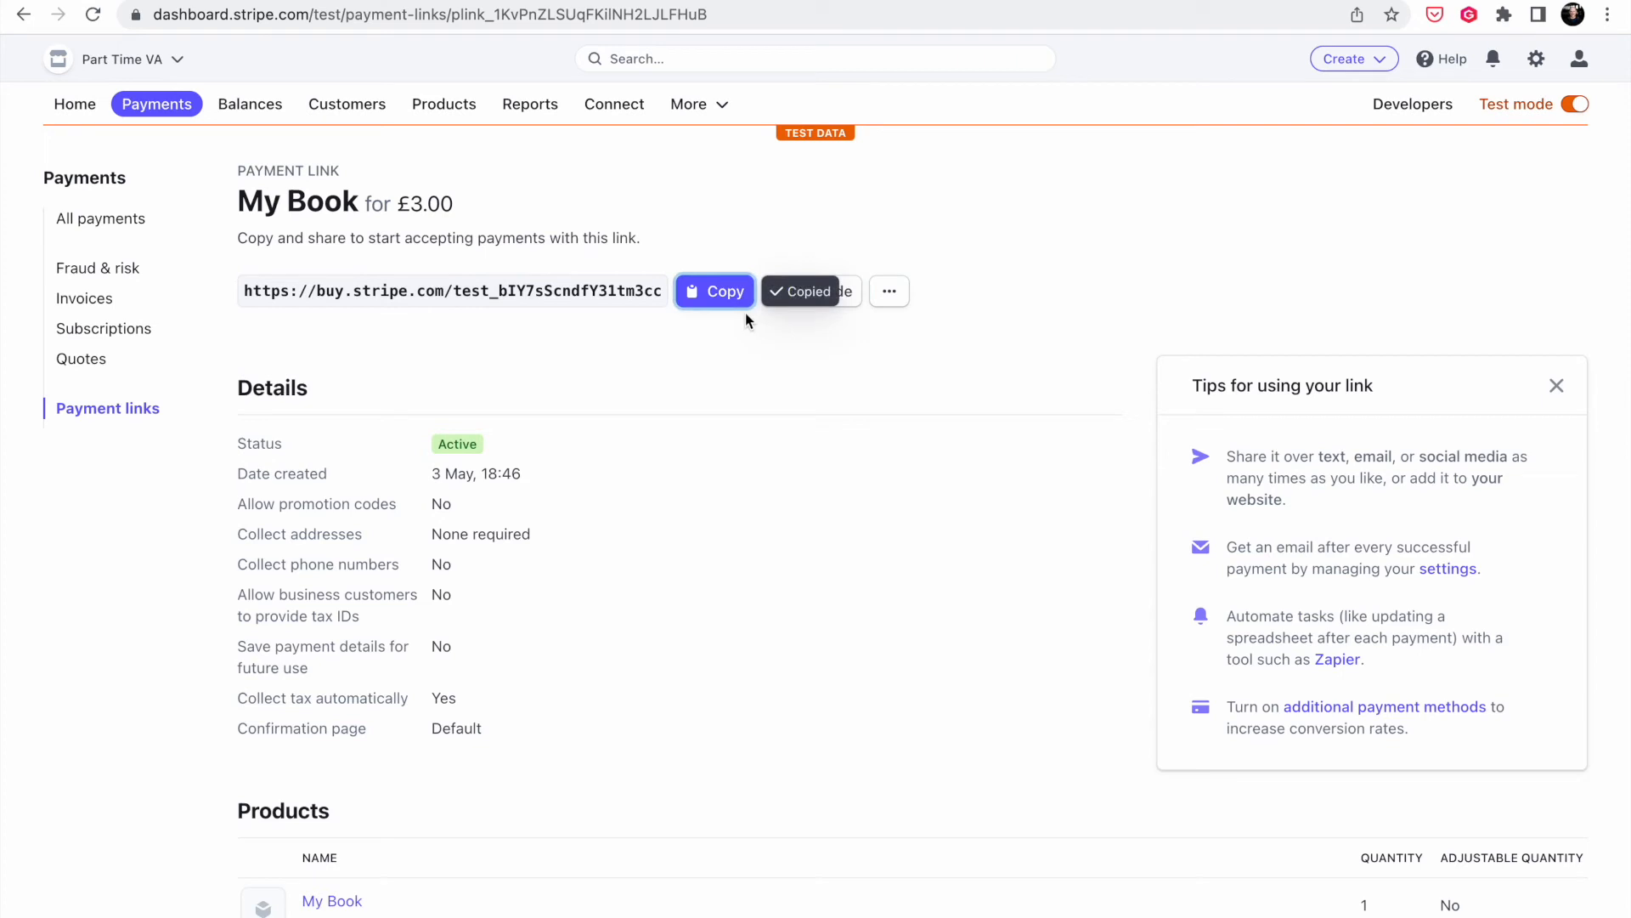
pyautogui.press('super+t')
pyautogui.press('super+v')
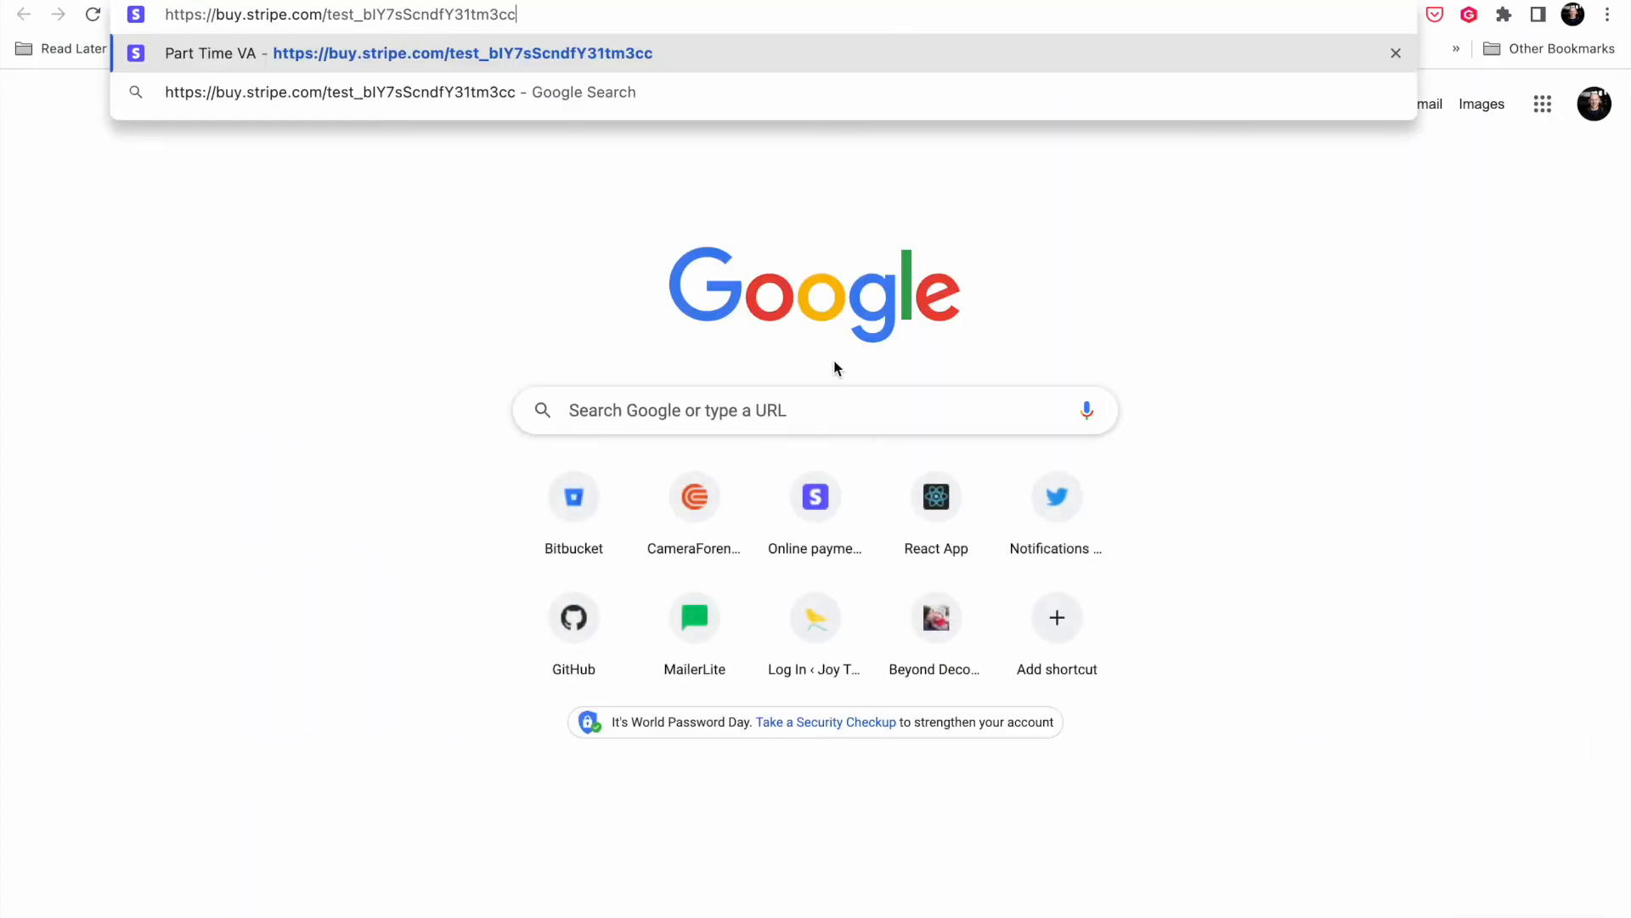
pyautogui.press('Return')
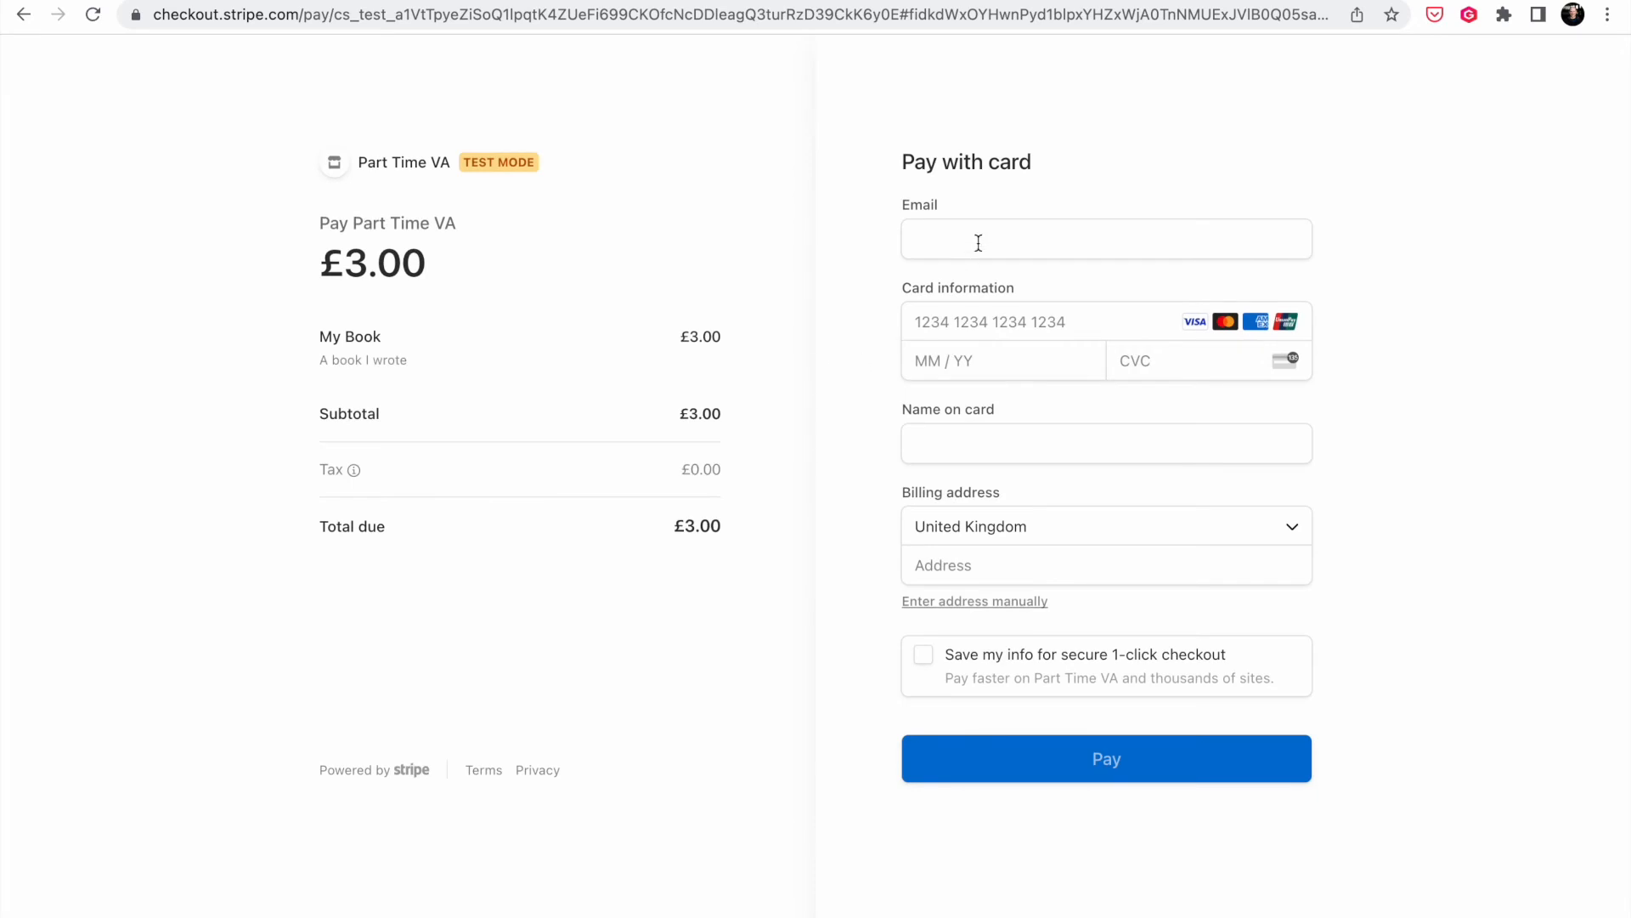
# - Enter the buyer's email and the 4242 test card with expiry 02/25 and a CVC
pyautogui.click(978, 243)
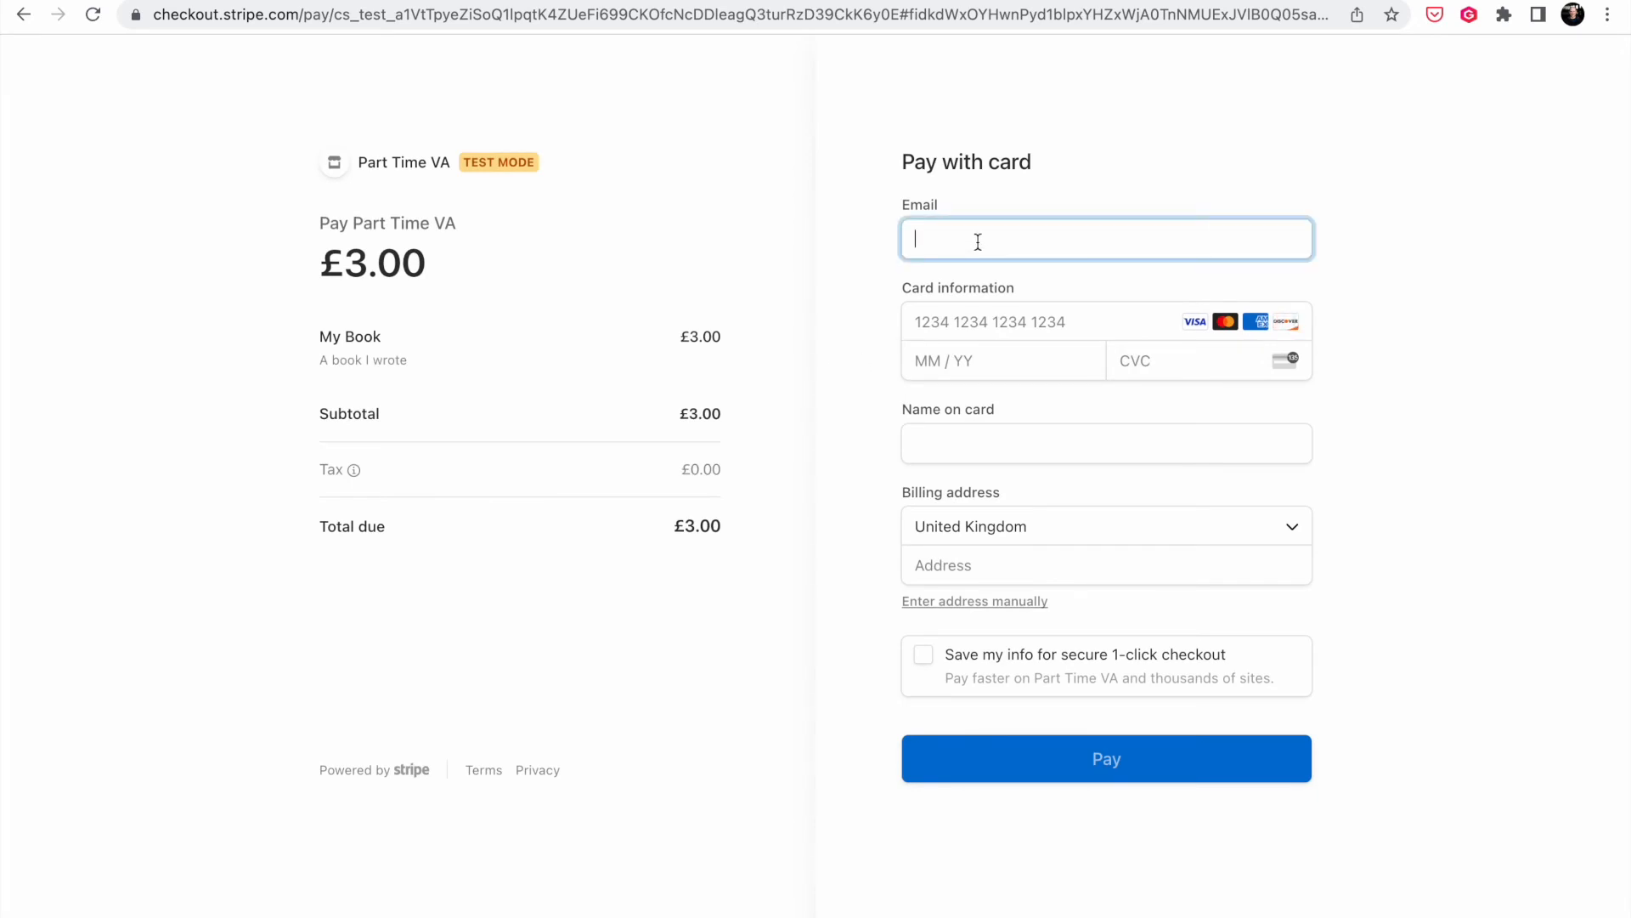
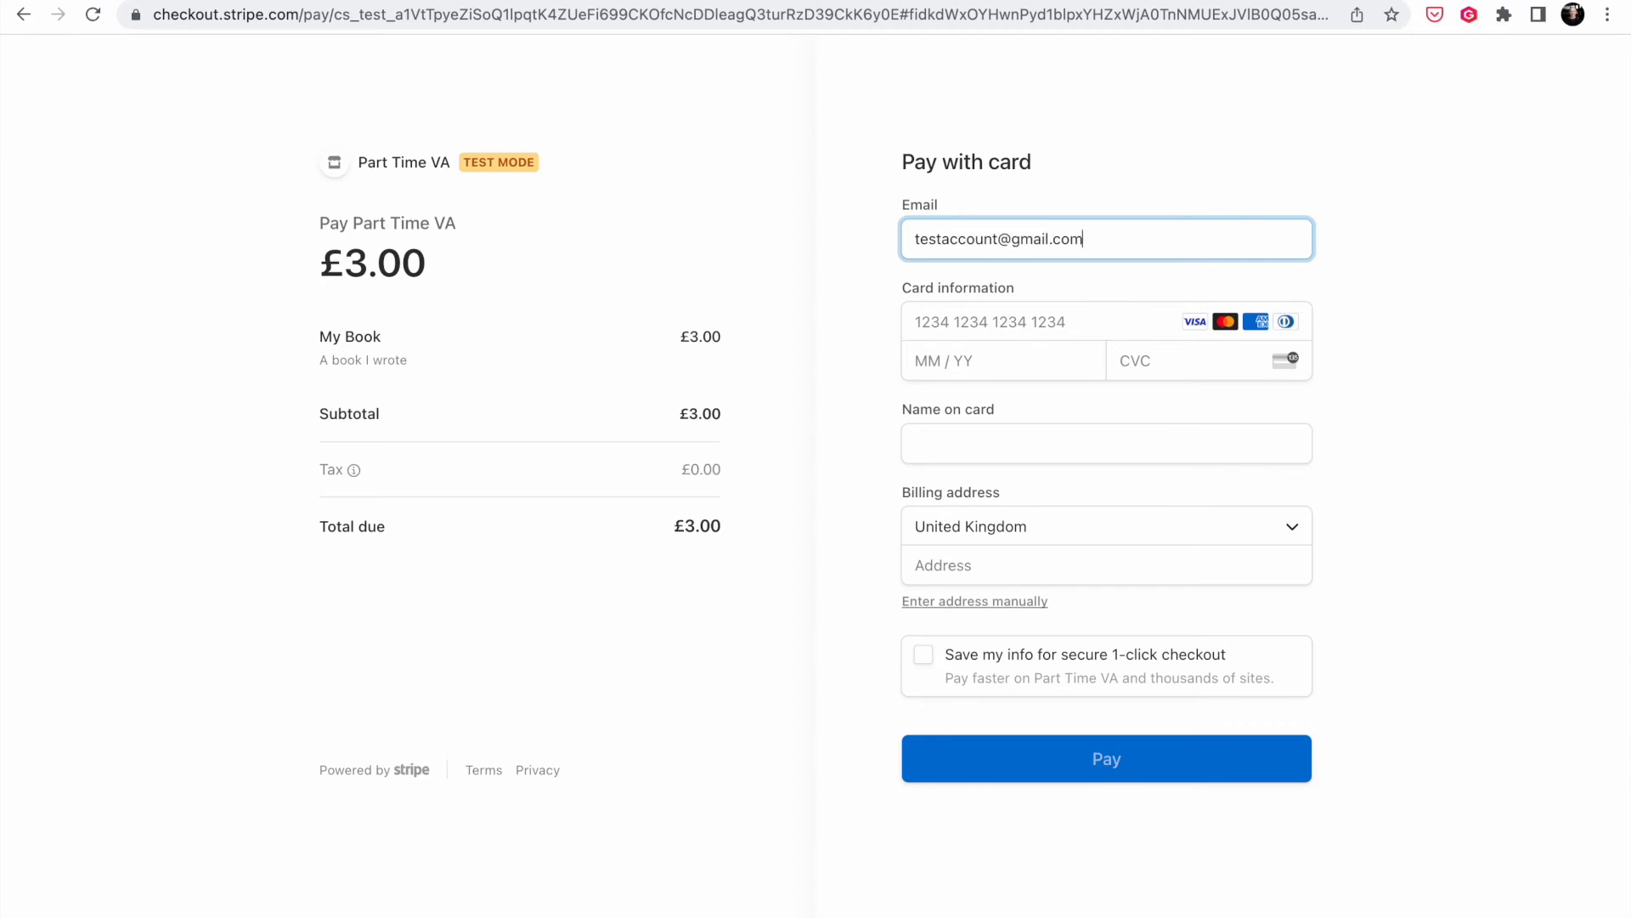
pyautogui.click(974, 323)
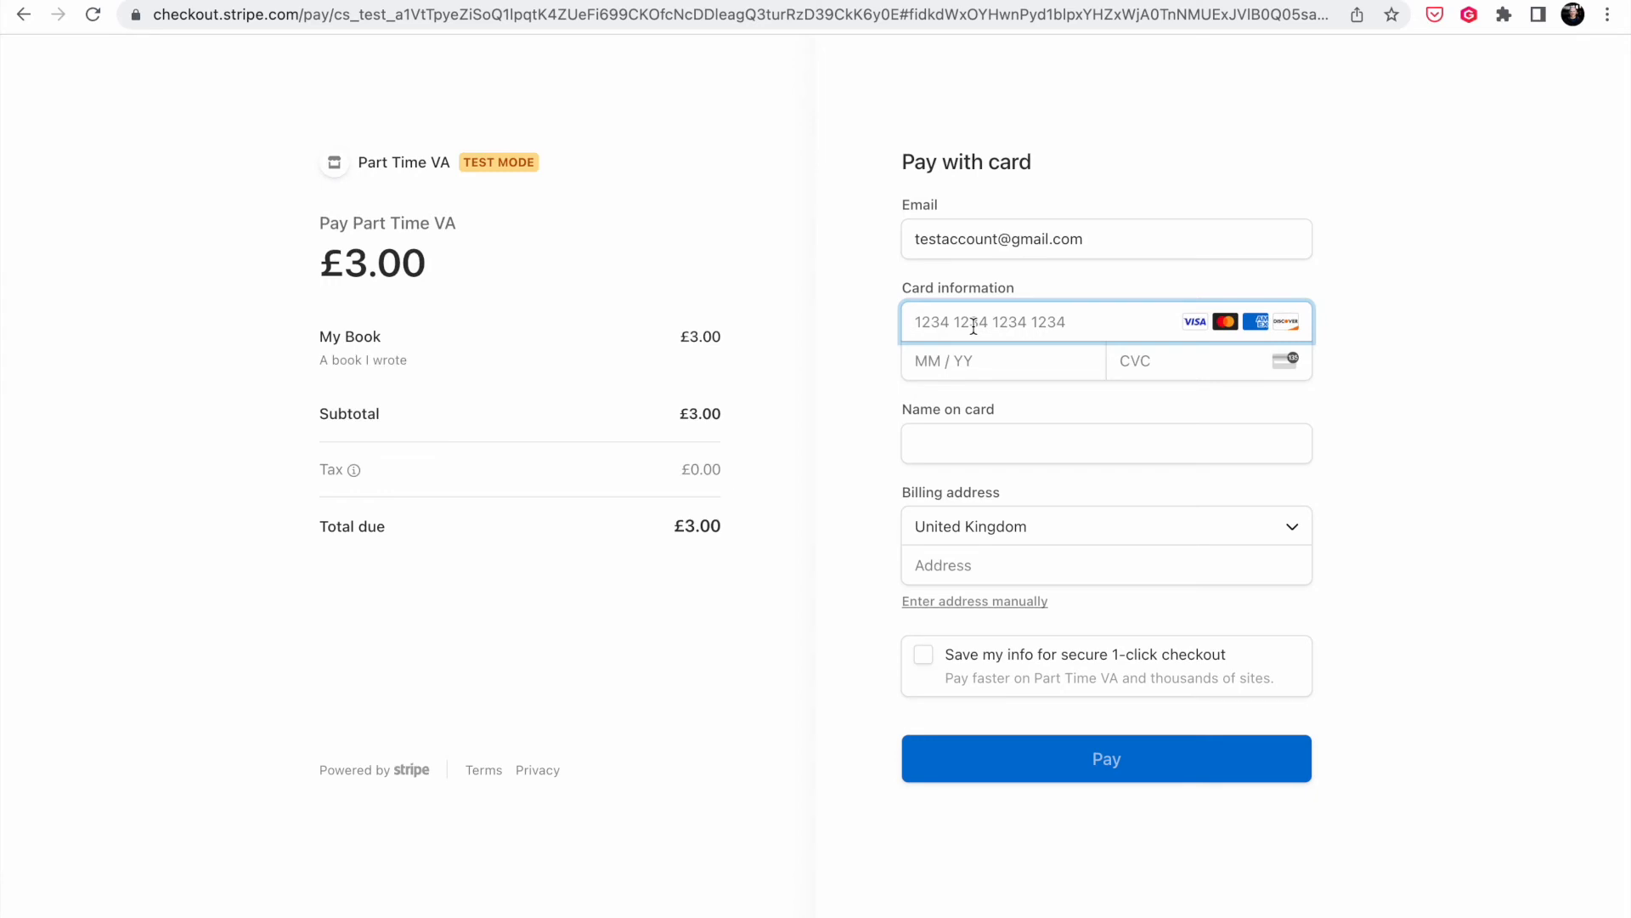
pyautogui.write('424')
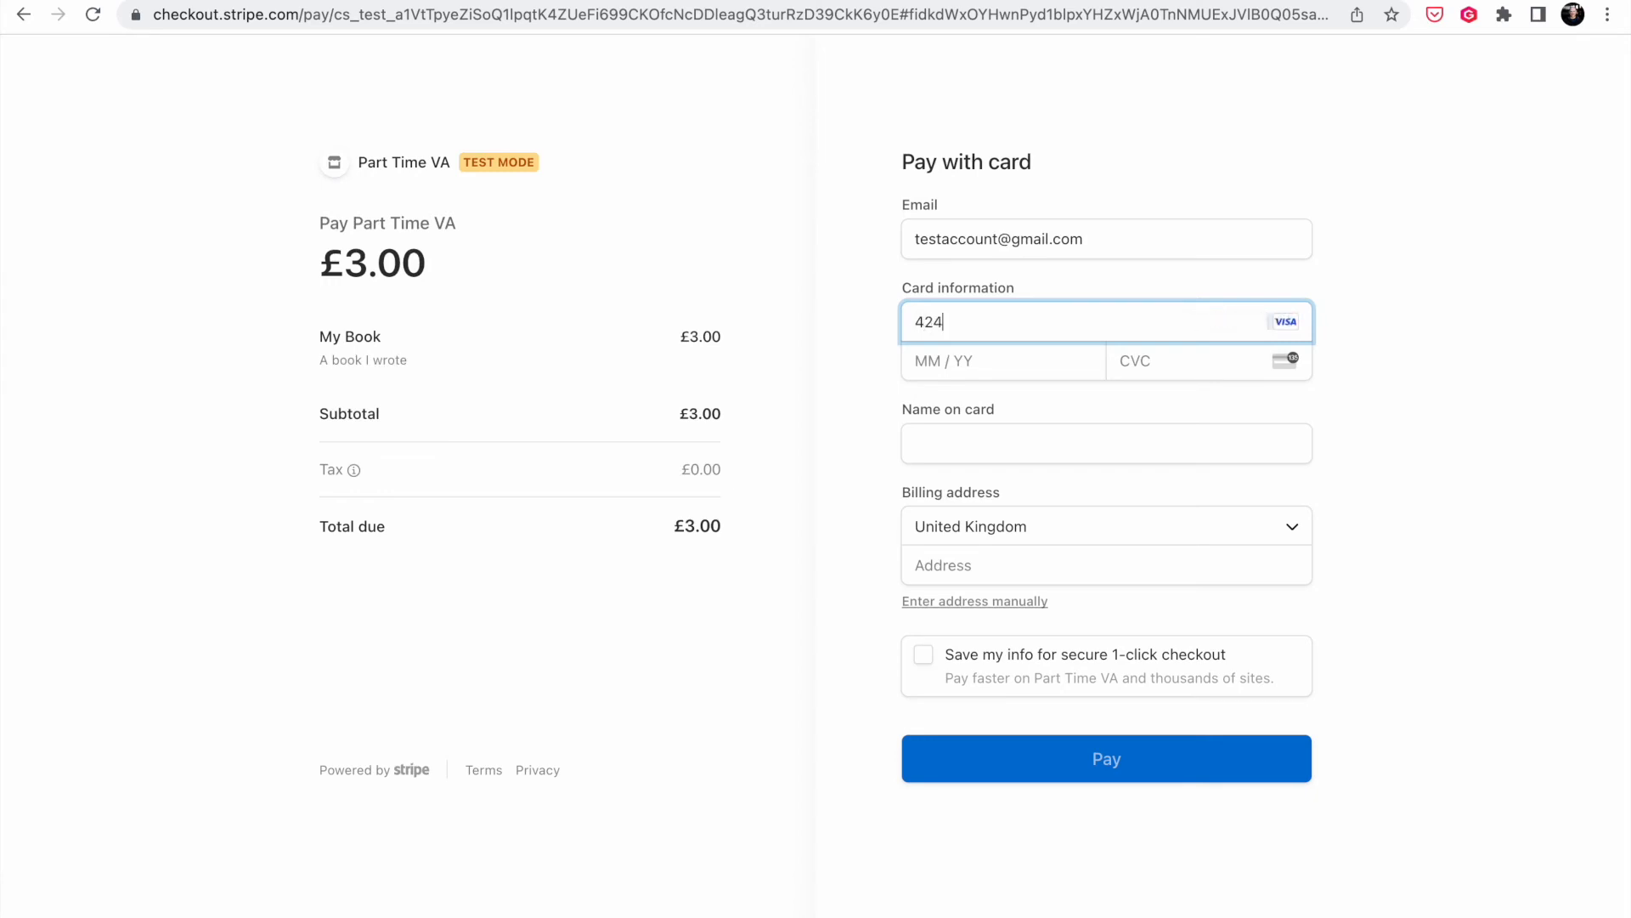
pyautogui.write('2 4242 4242 4242')
pyautogui.press('Tab')
pyautogui.write('02 / ')
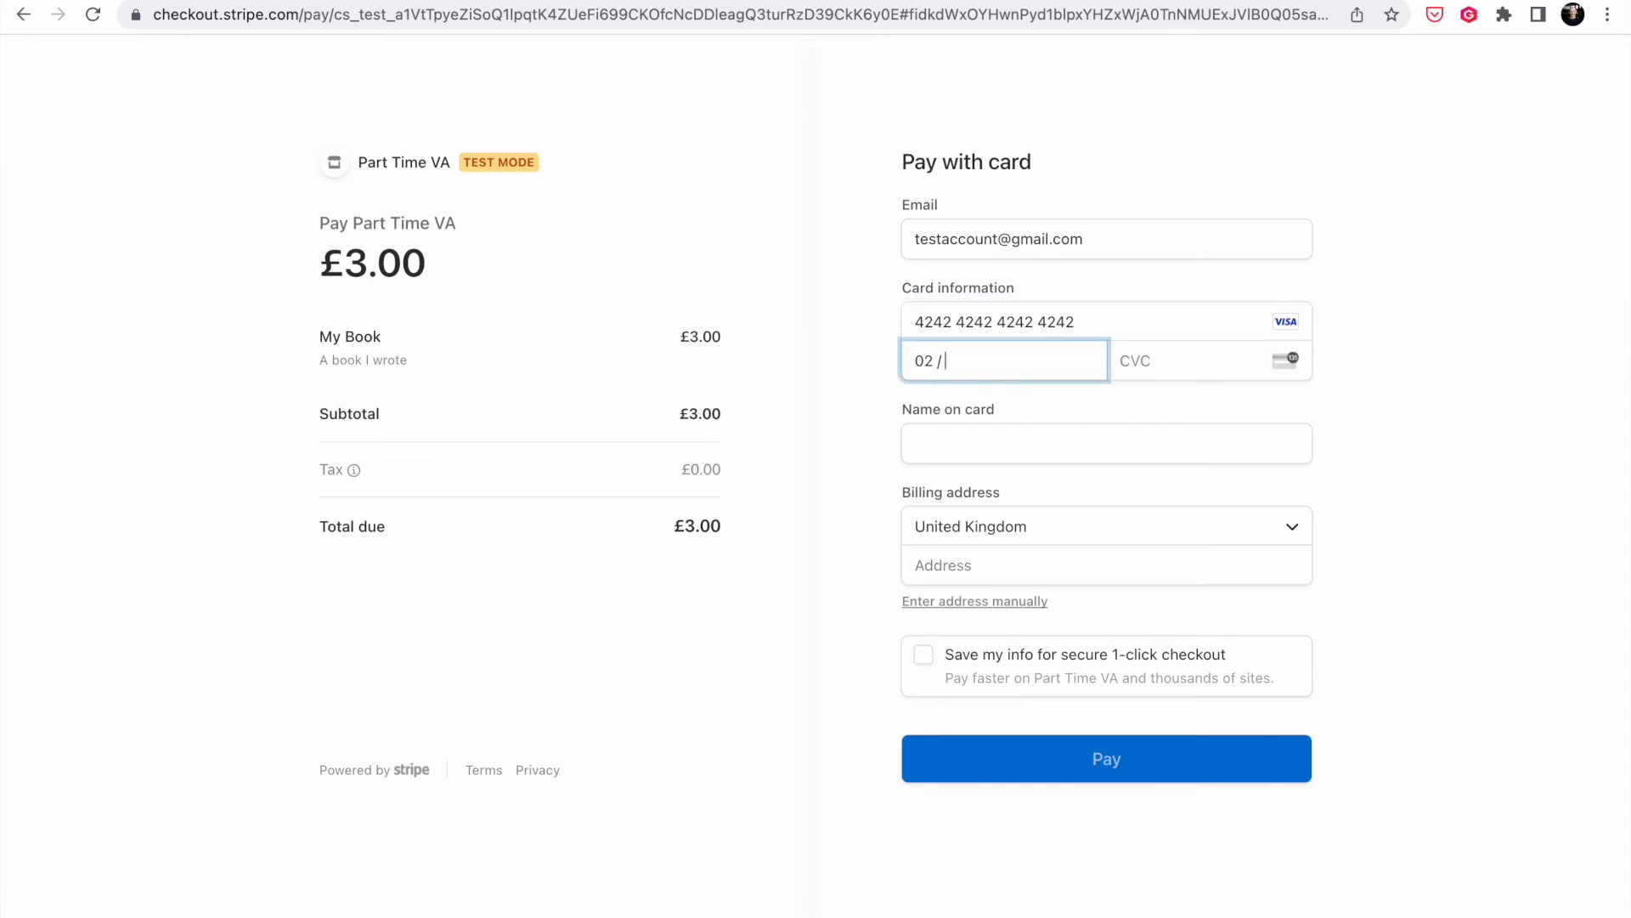
pyautogui.write('25')
pyautogui.press('Tab')
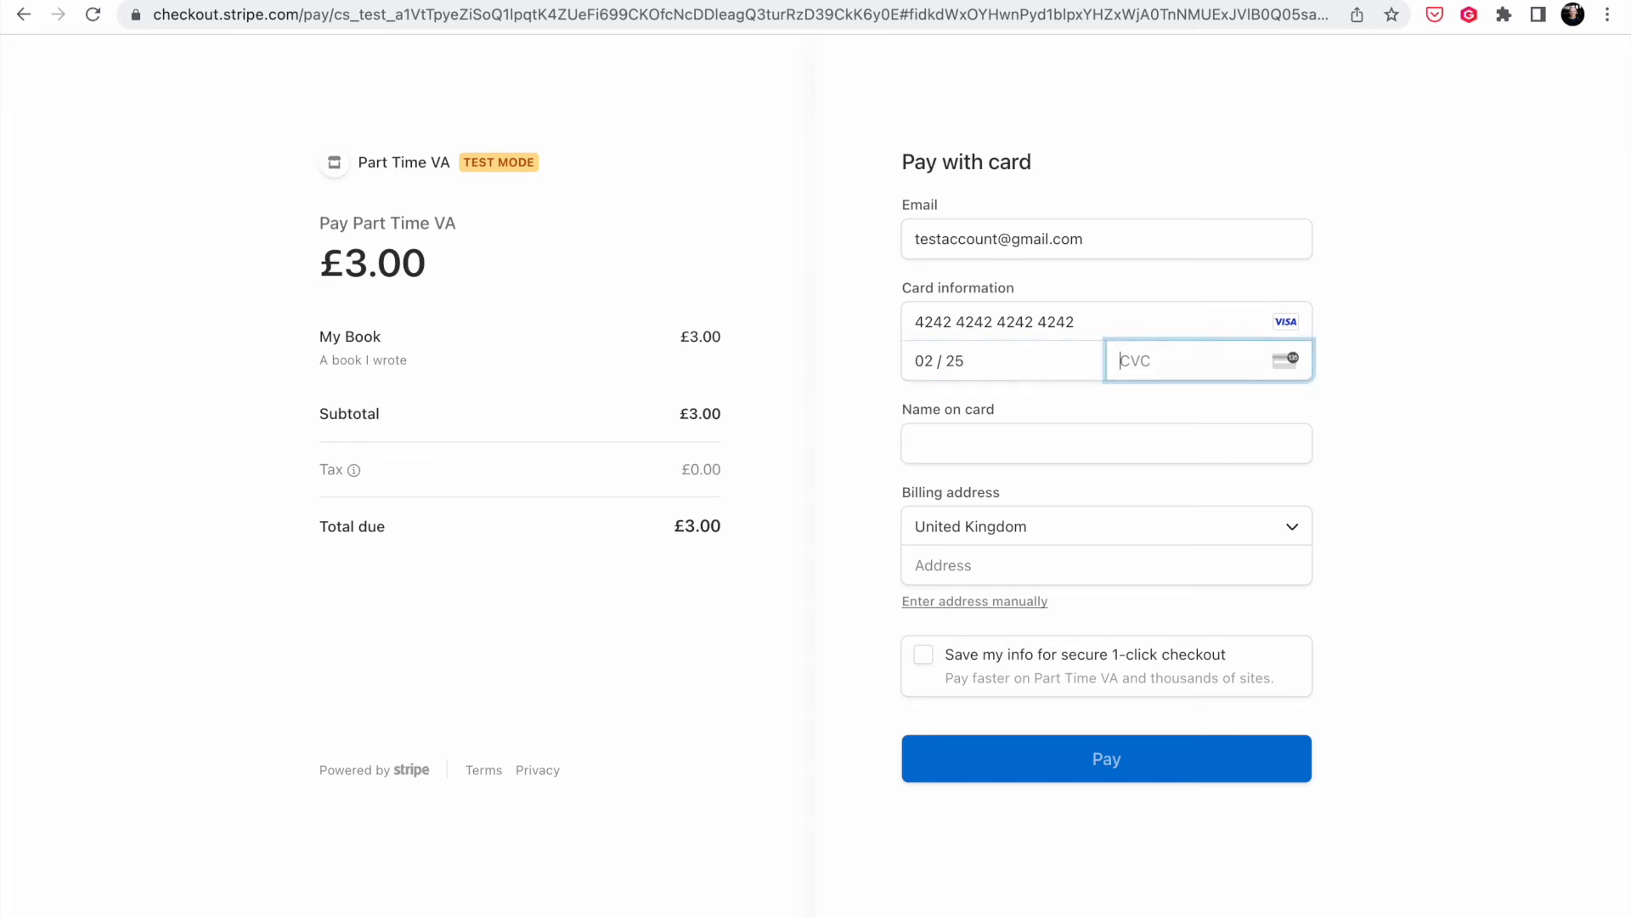
pyautogui.write('123')
# - Fill in the cardholder name and billing address, pay £3.00, and return to Pipedream
pyautogui.click(986, 430)
pyautogui.write('Part Time VA')
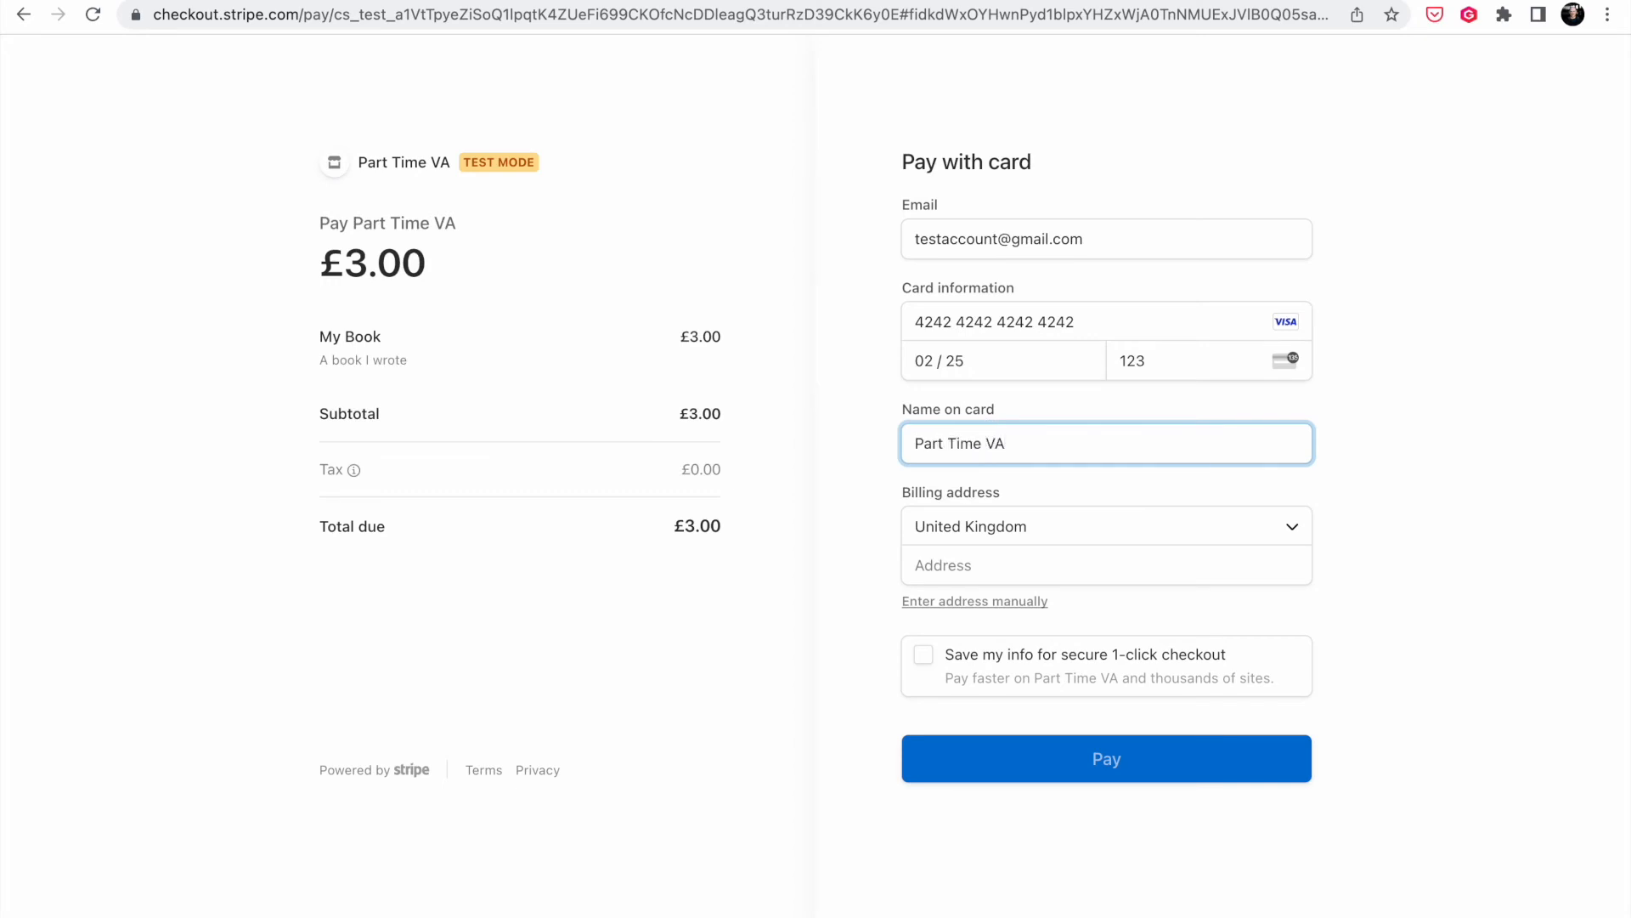
pyautogui.click(1010, 560)
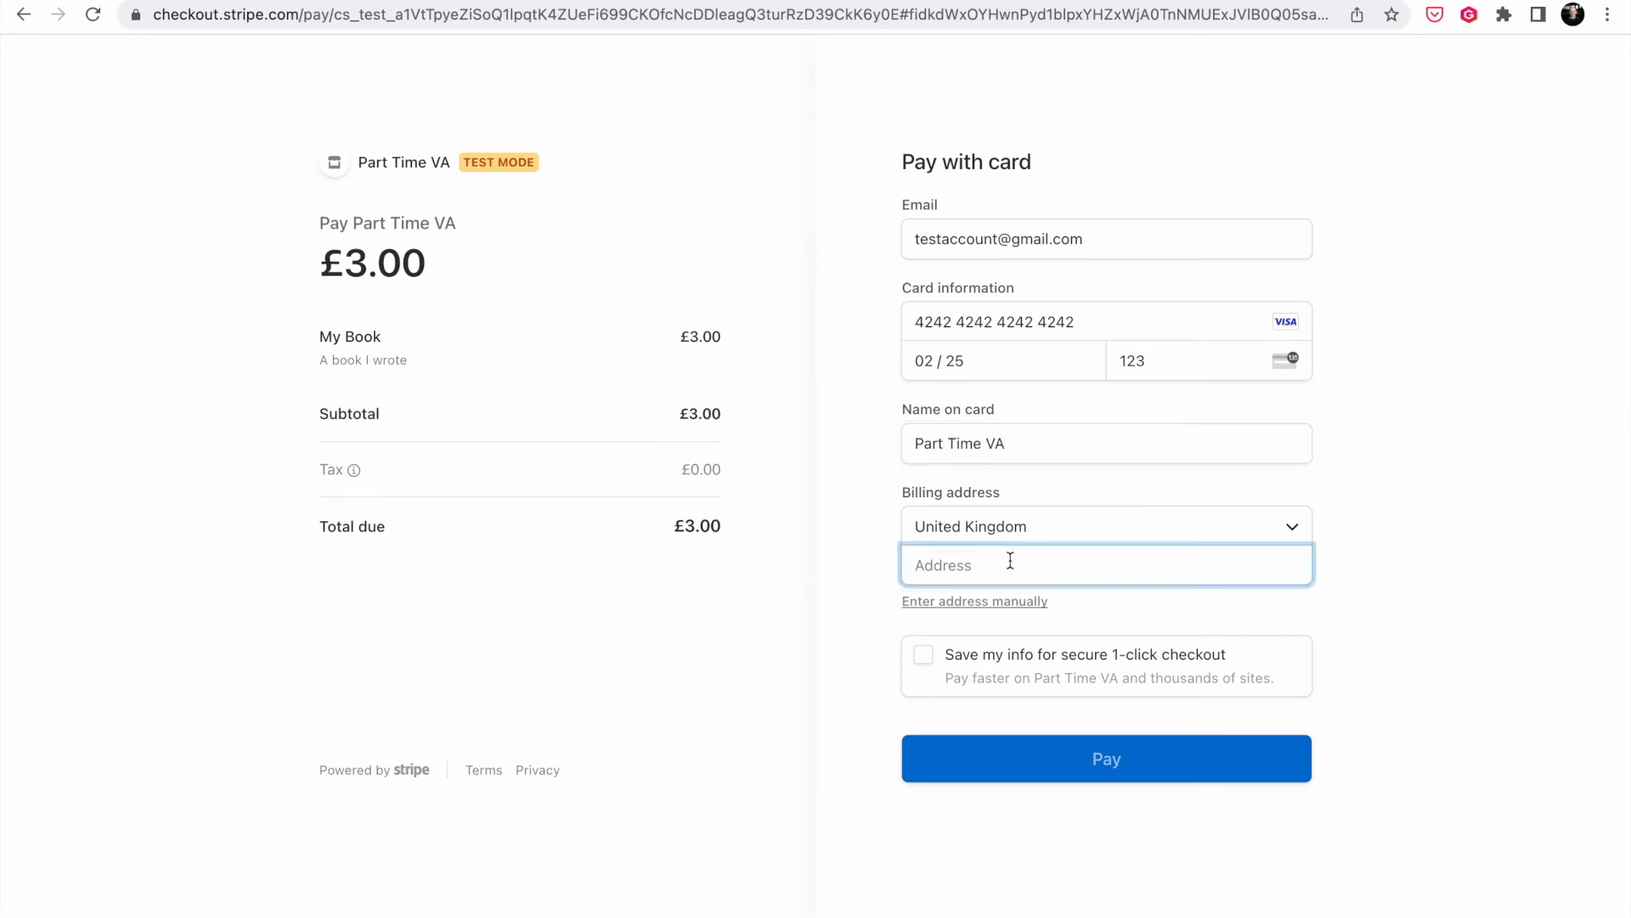
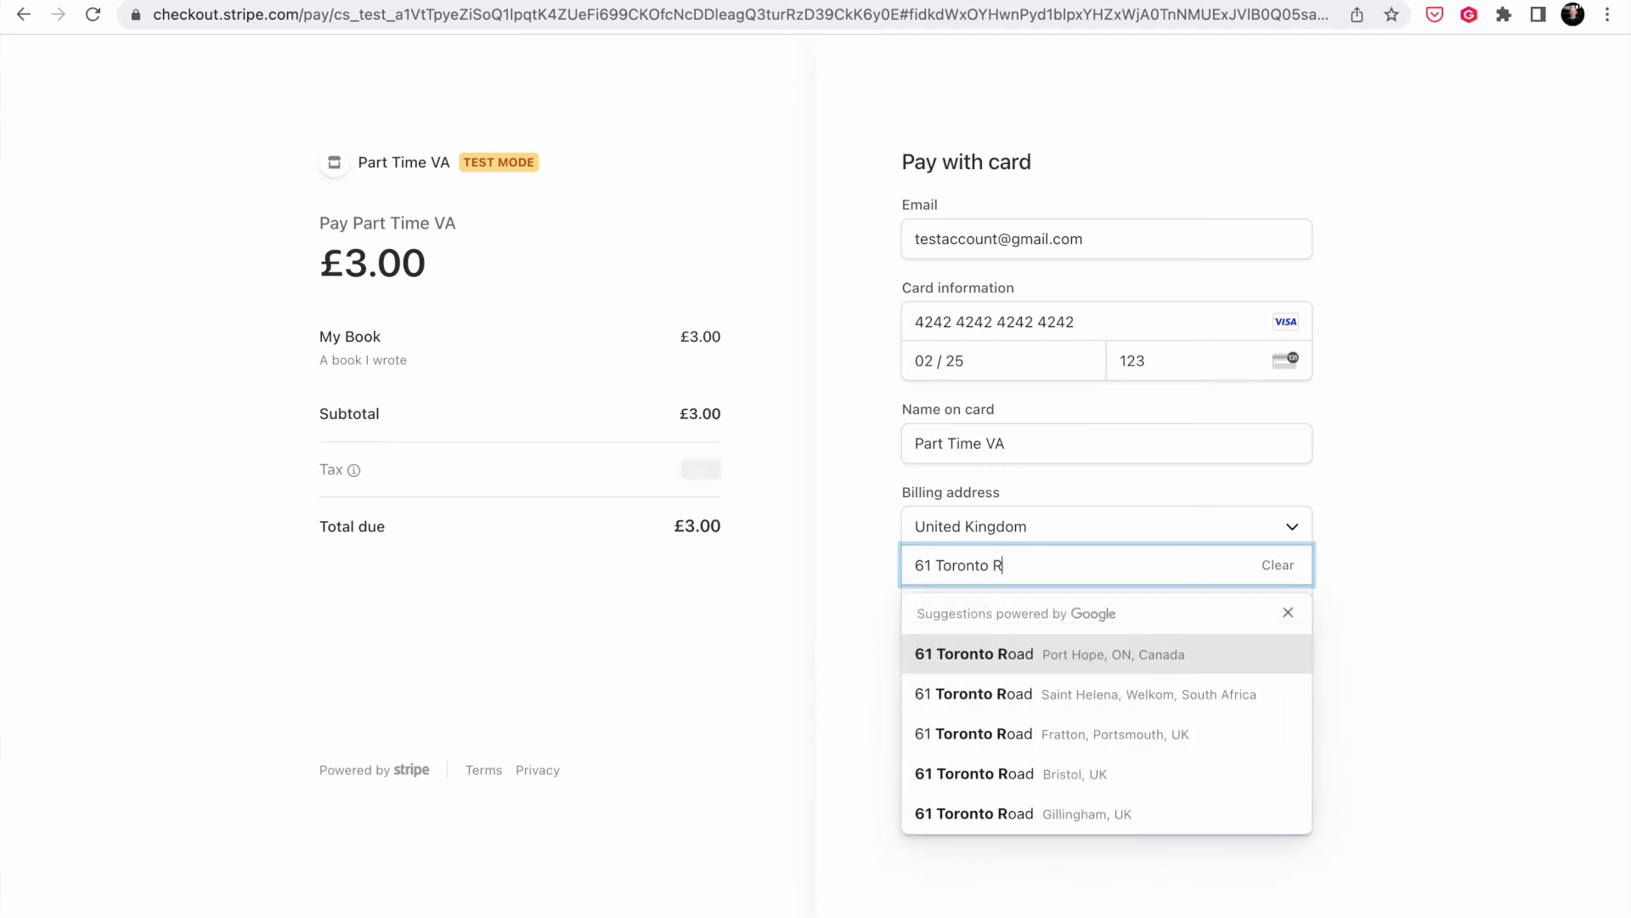
pyautogui.click(1079, 770)
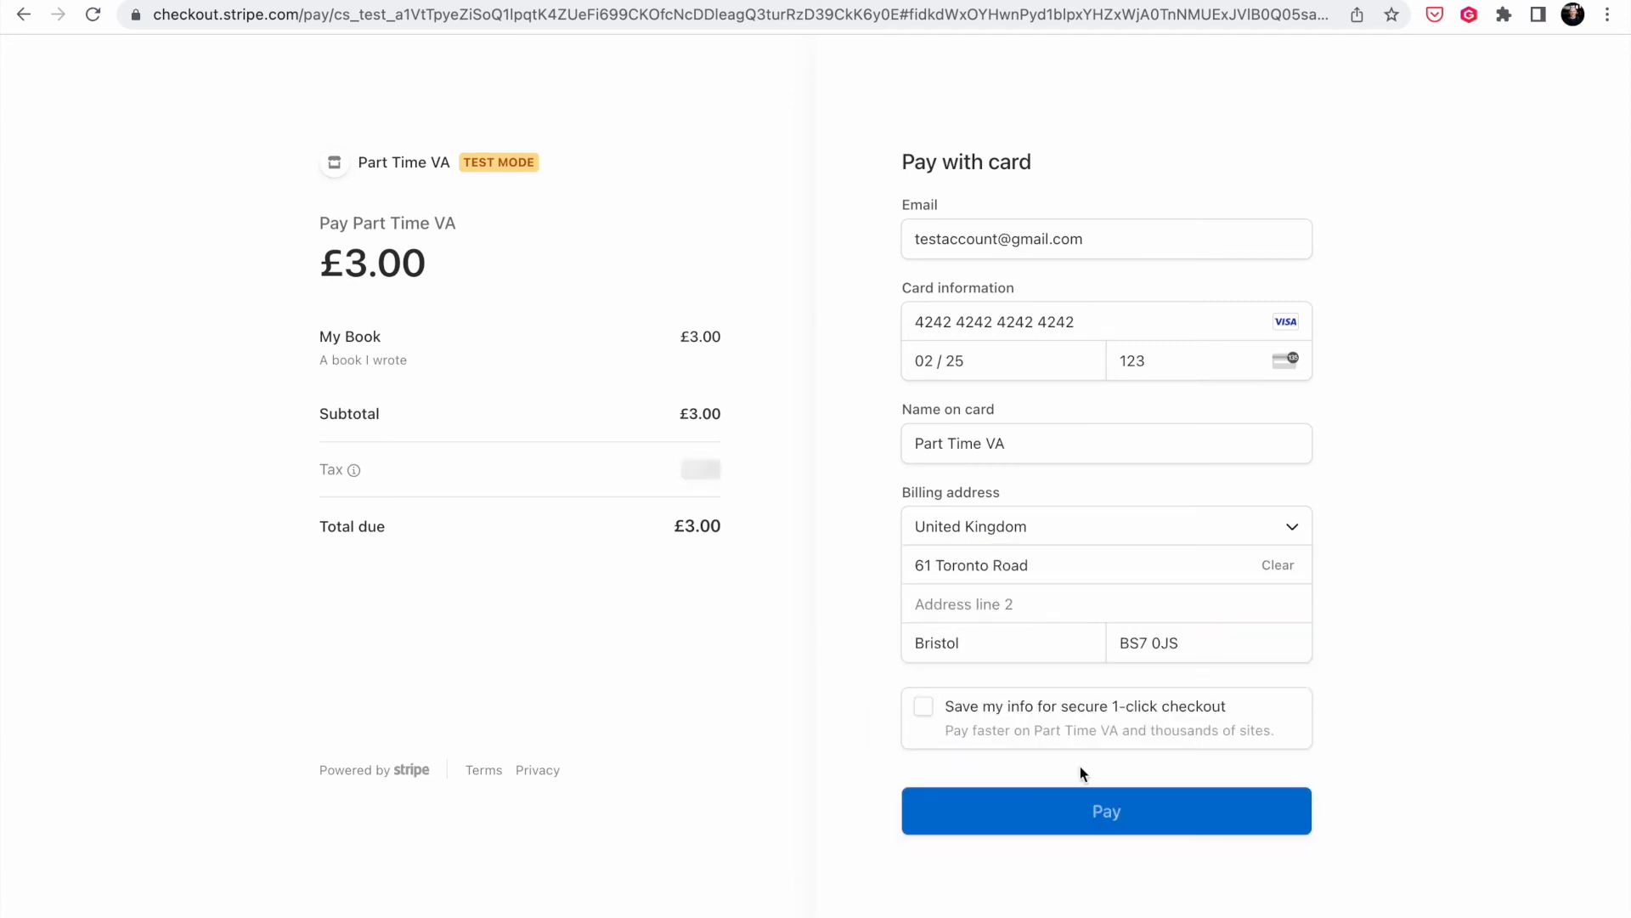
pyautogui.click(1122, 822)
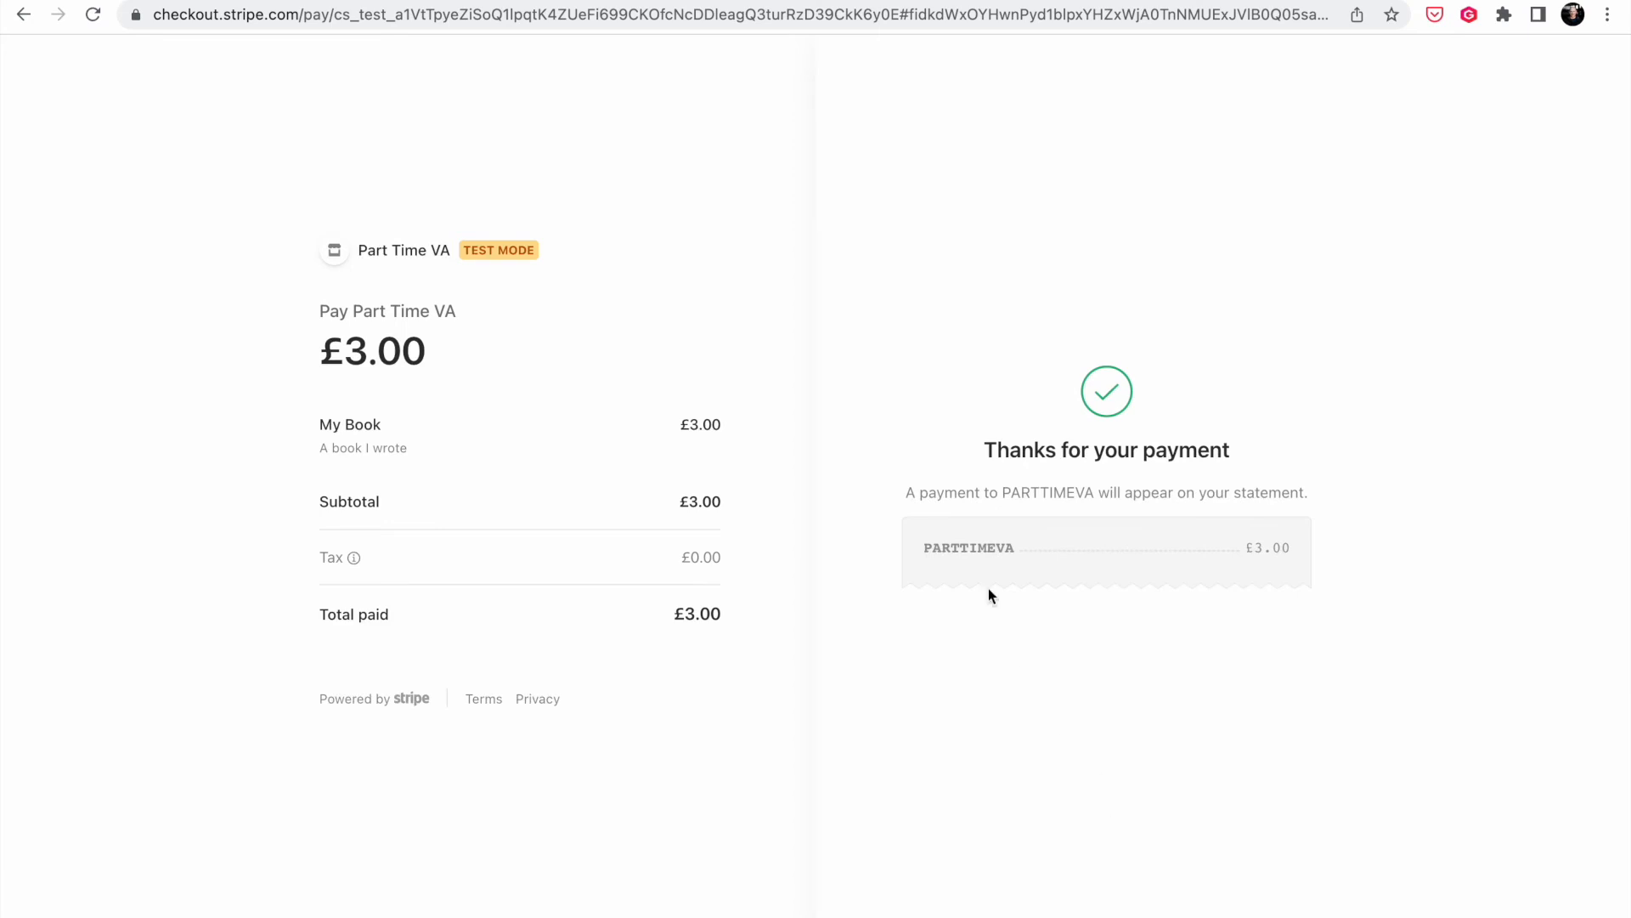
pyautogui.click(620, 1)
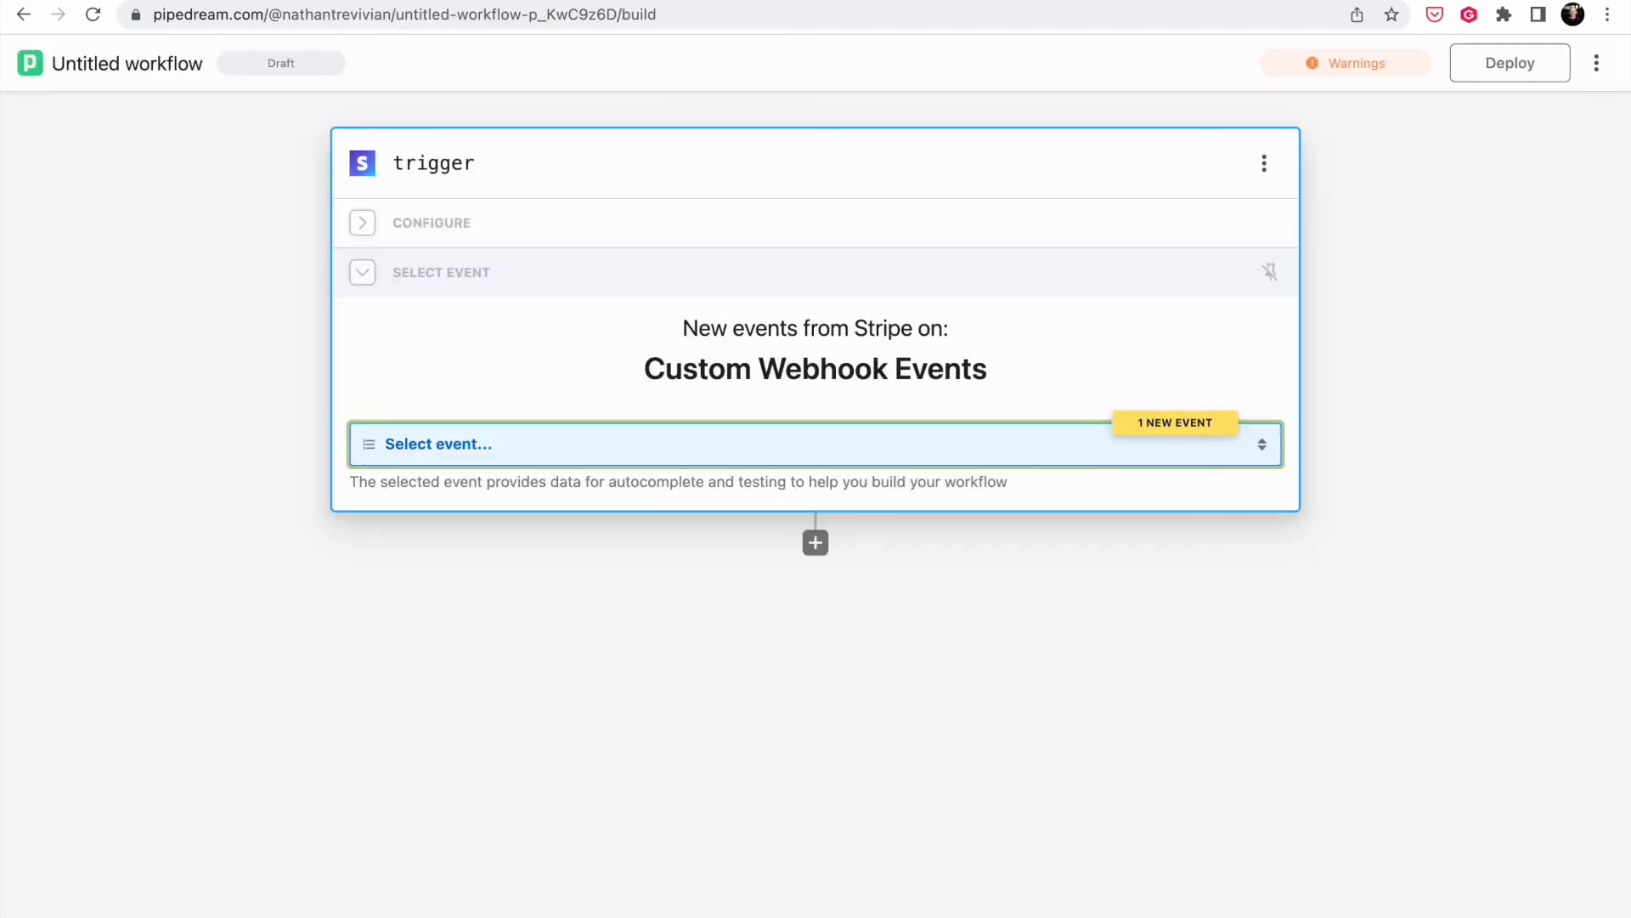
# - Select the 09:44:04 test event and expand data > object > billing_details to show the buyer's email and name
pyautogui.click(1175, 450)
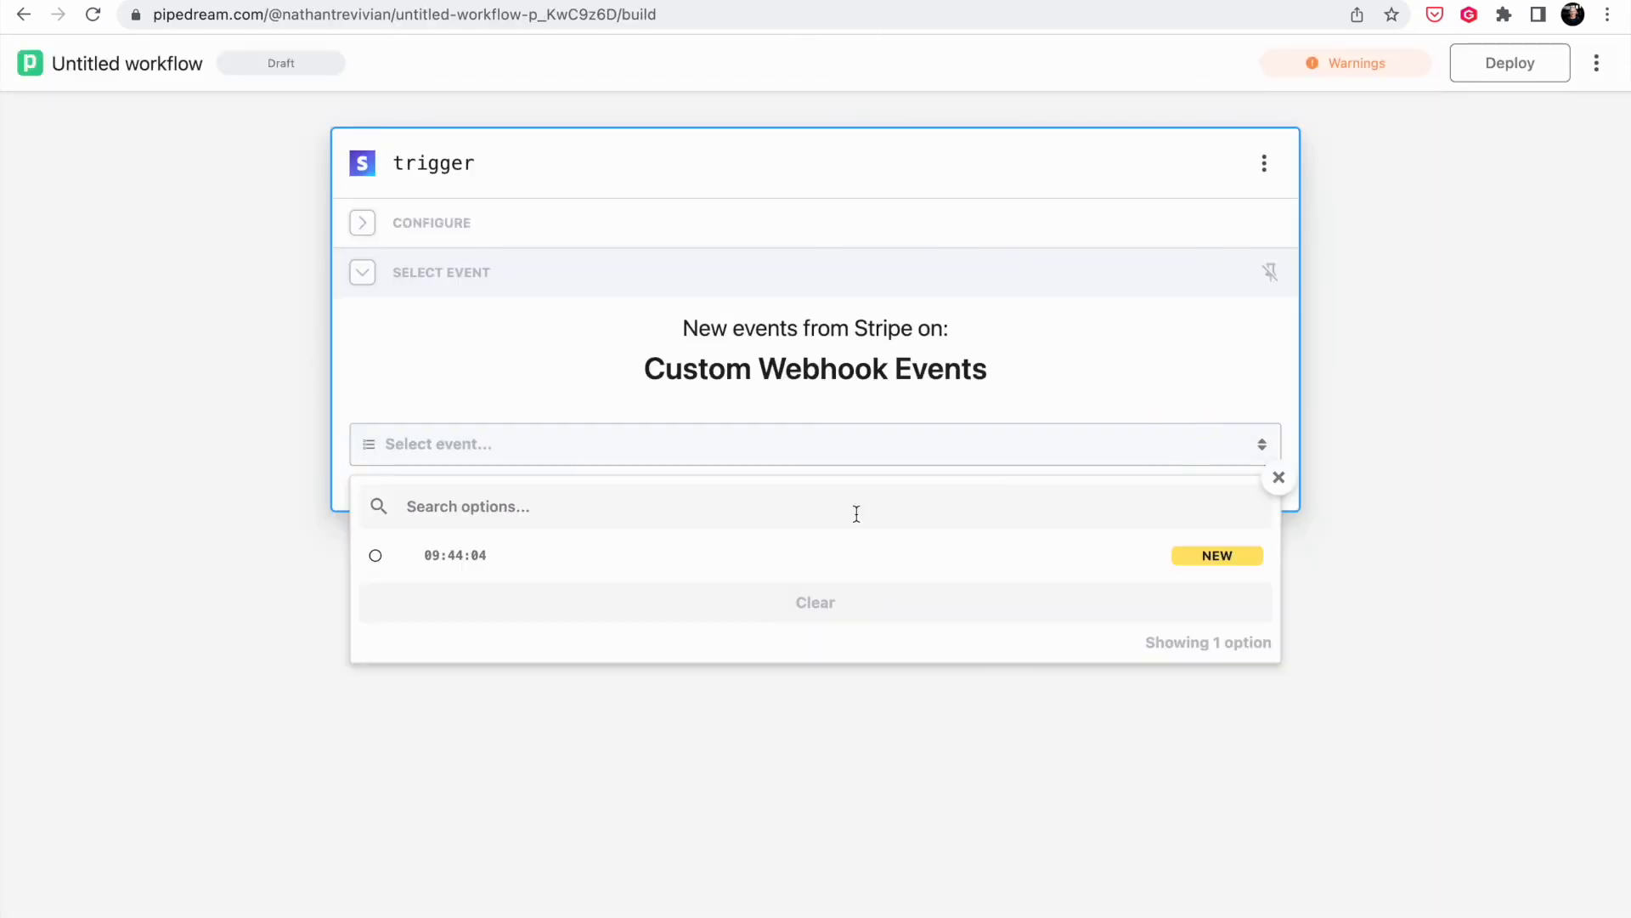
pyautogui.click(719, 562)
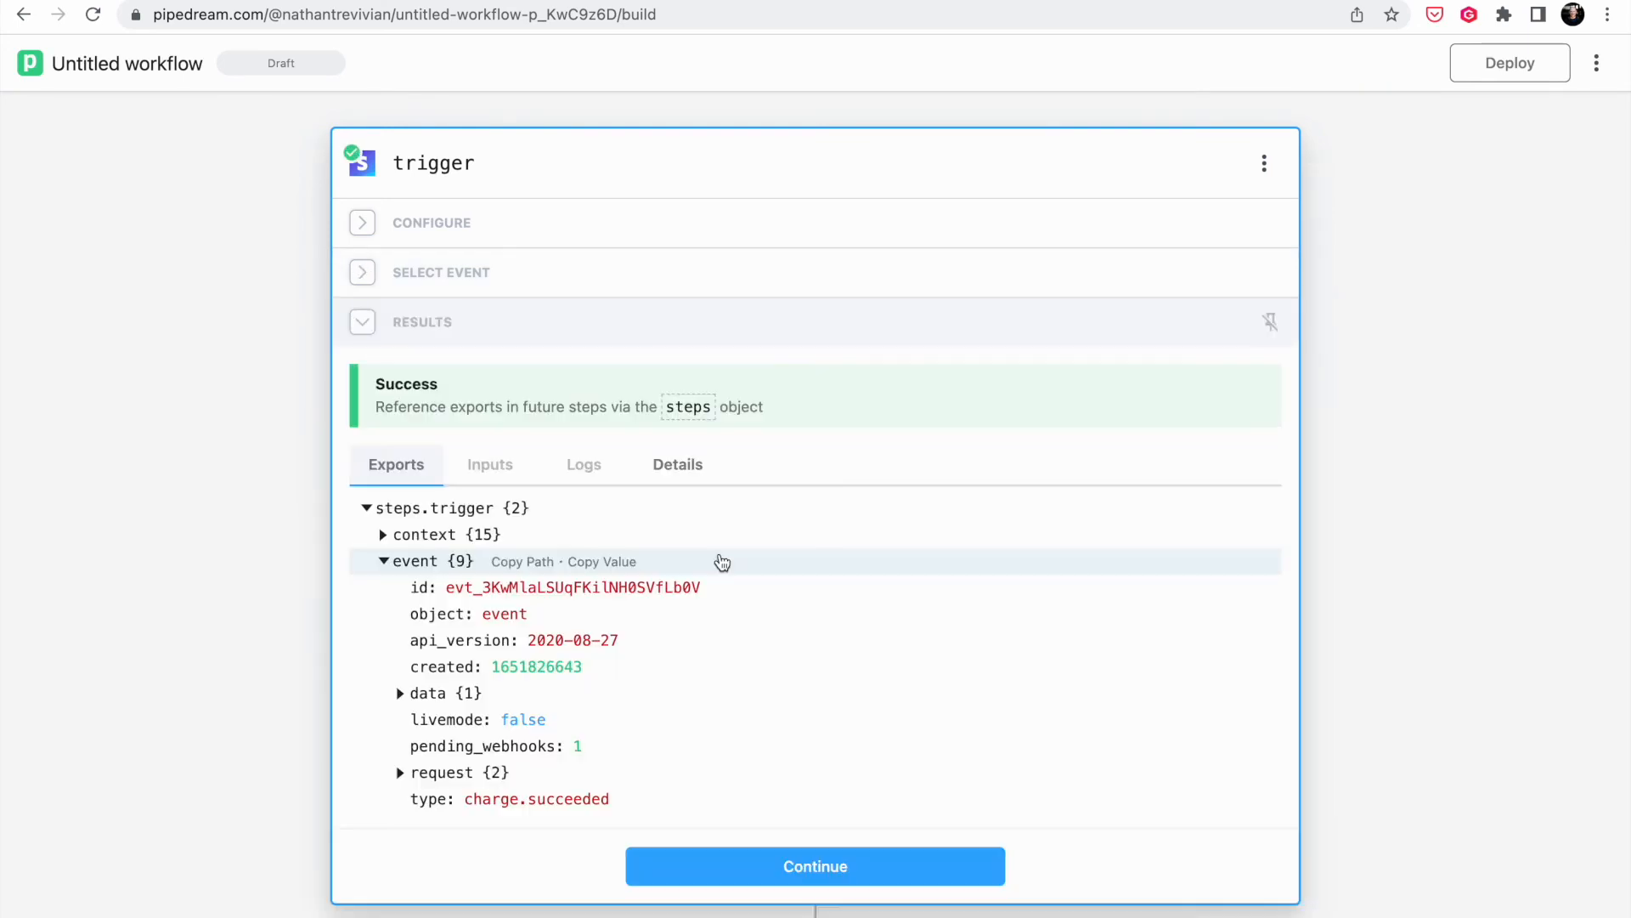
pyautogui.moveTo(747, 641)
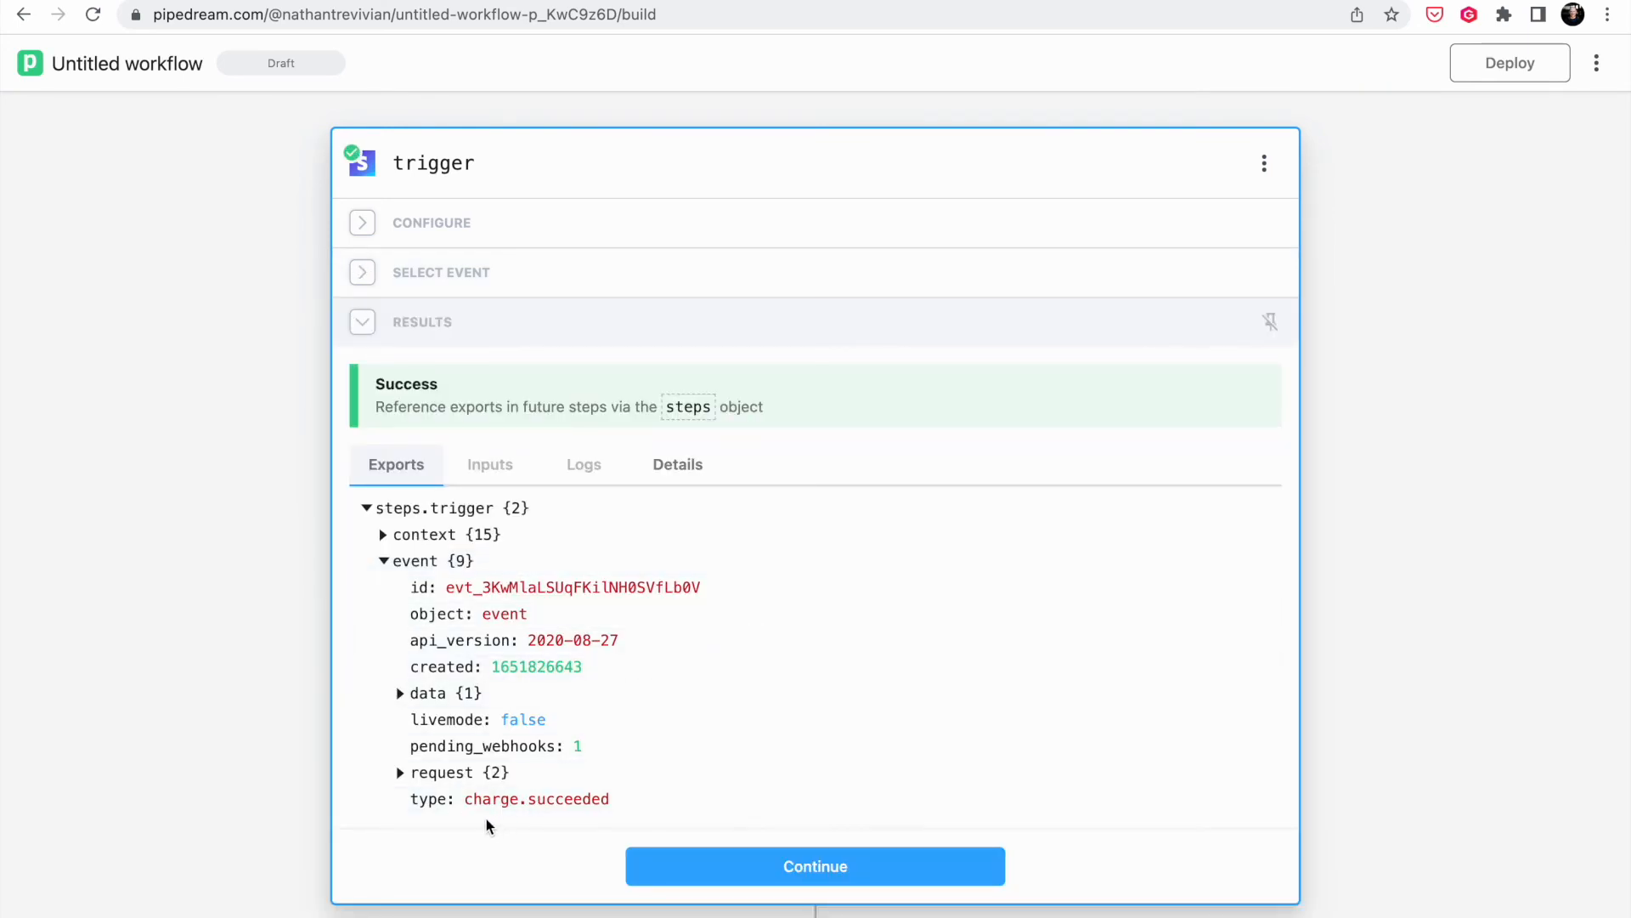
pyautogui.moveTo(465, 811)
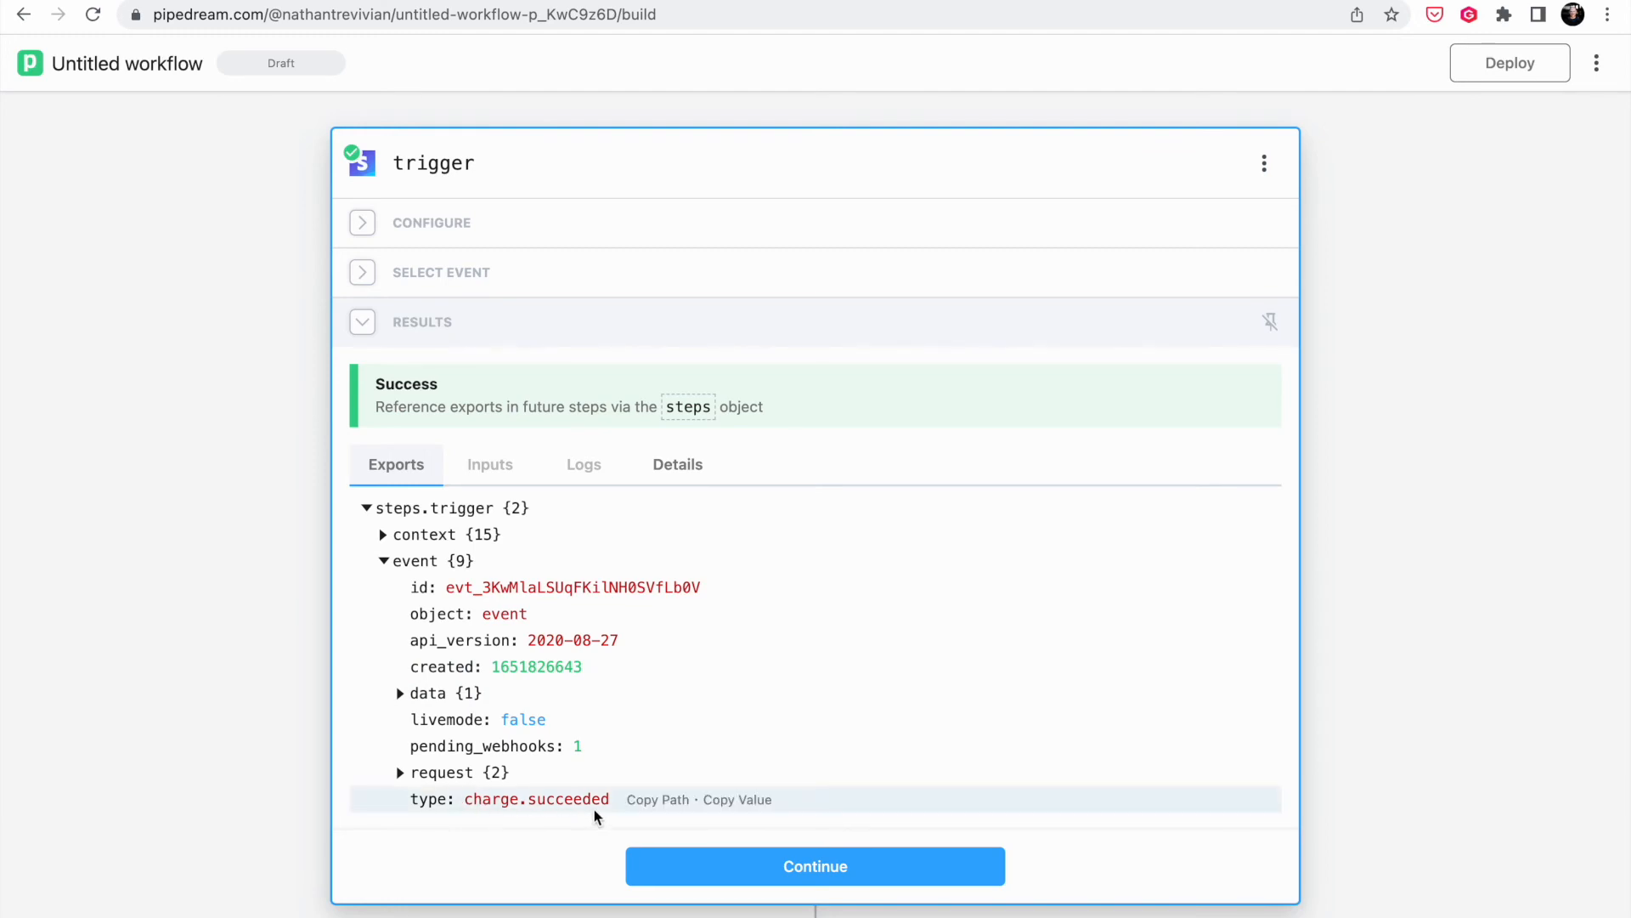
pyautogui.moveTo(396, 695)
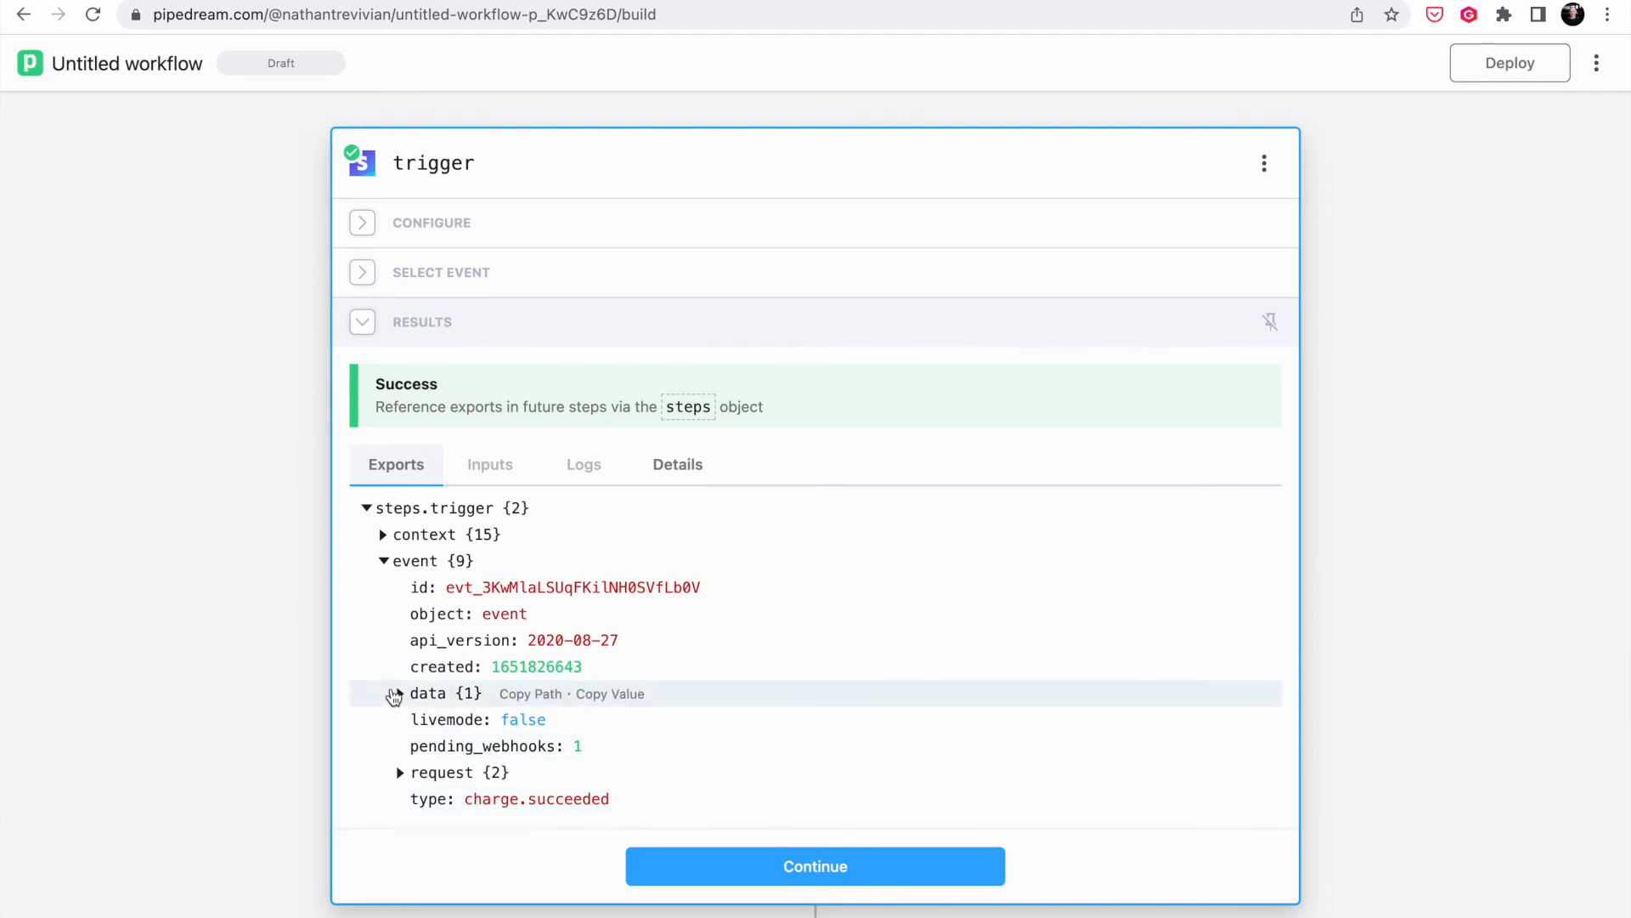
pyautogui.click(401, 694)
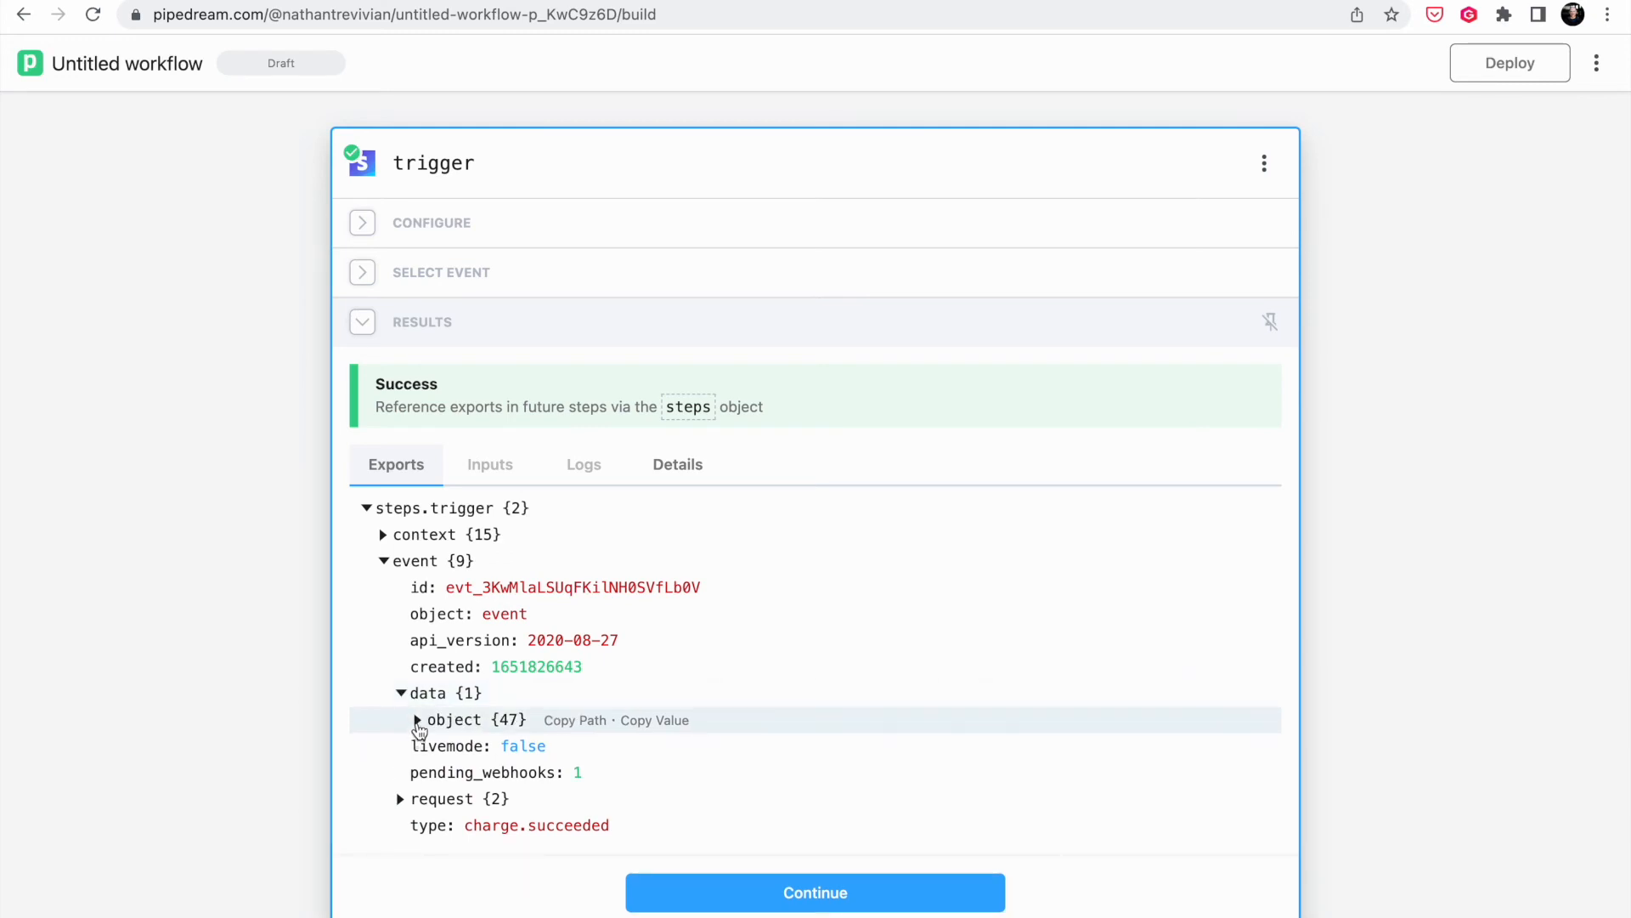
pyautogui.click(417, 723)
pyautogui.scroll(-3, 485, 832)
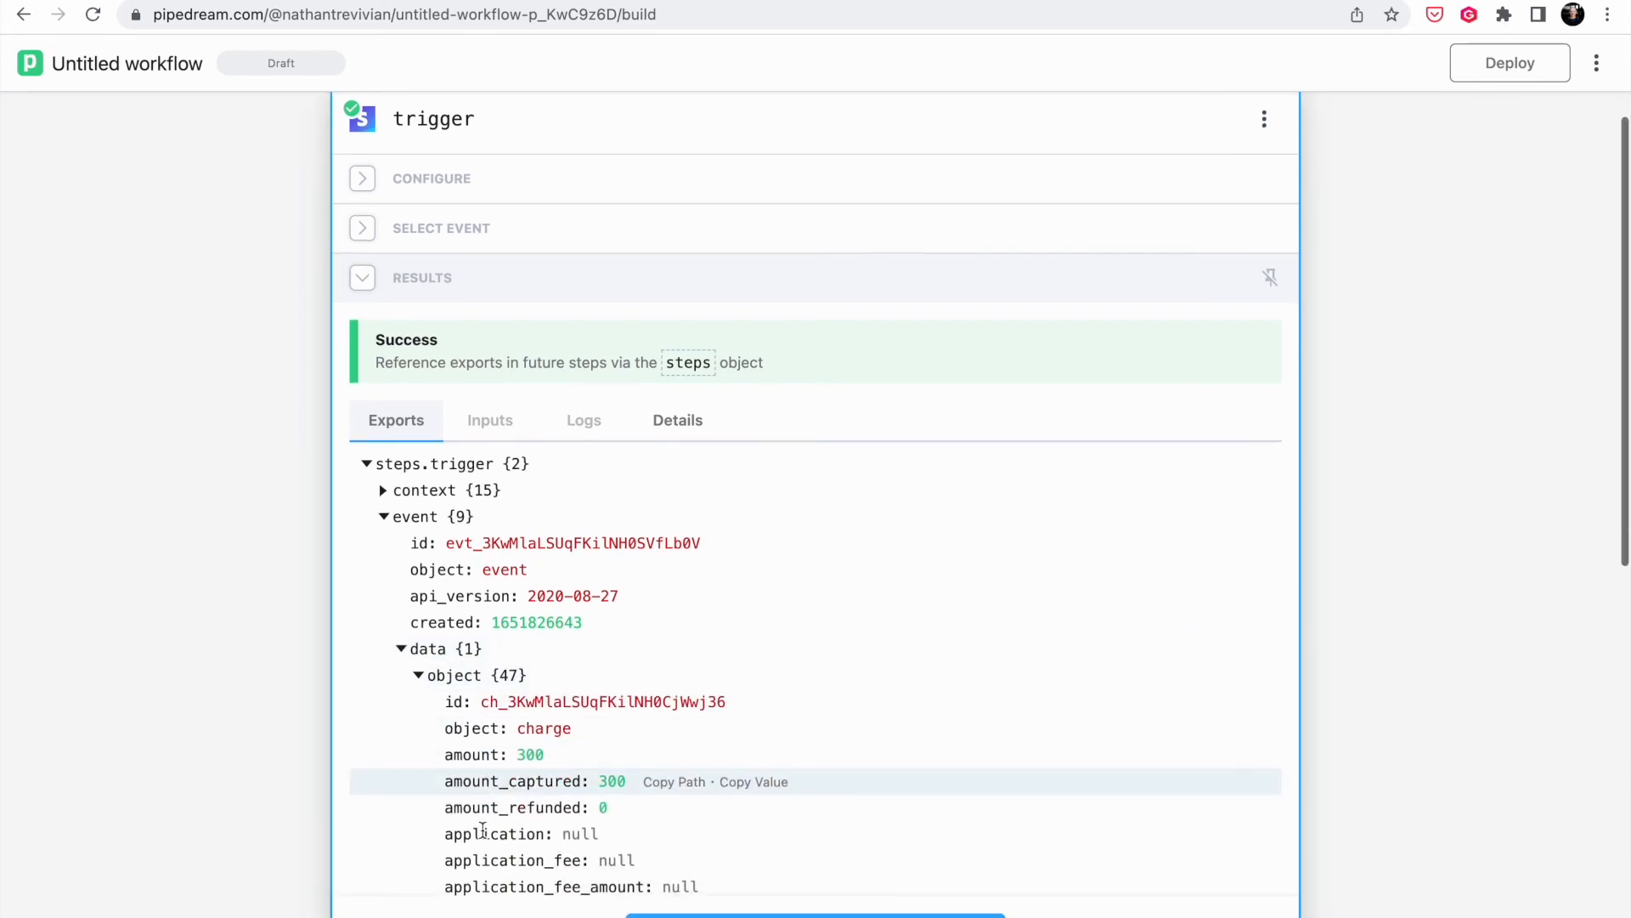
pyautogui.scroll(-1, 485, 838)
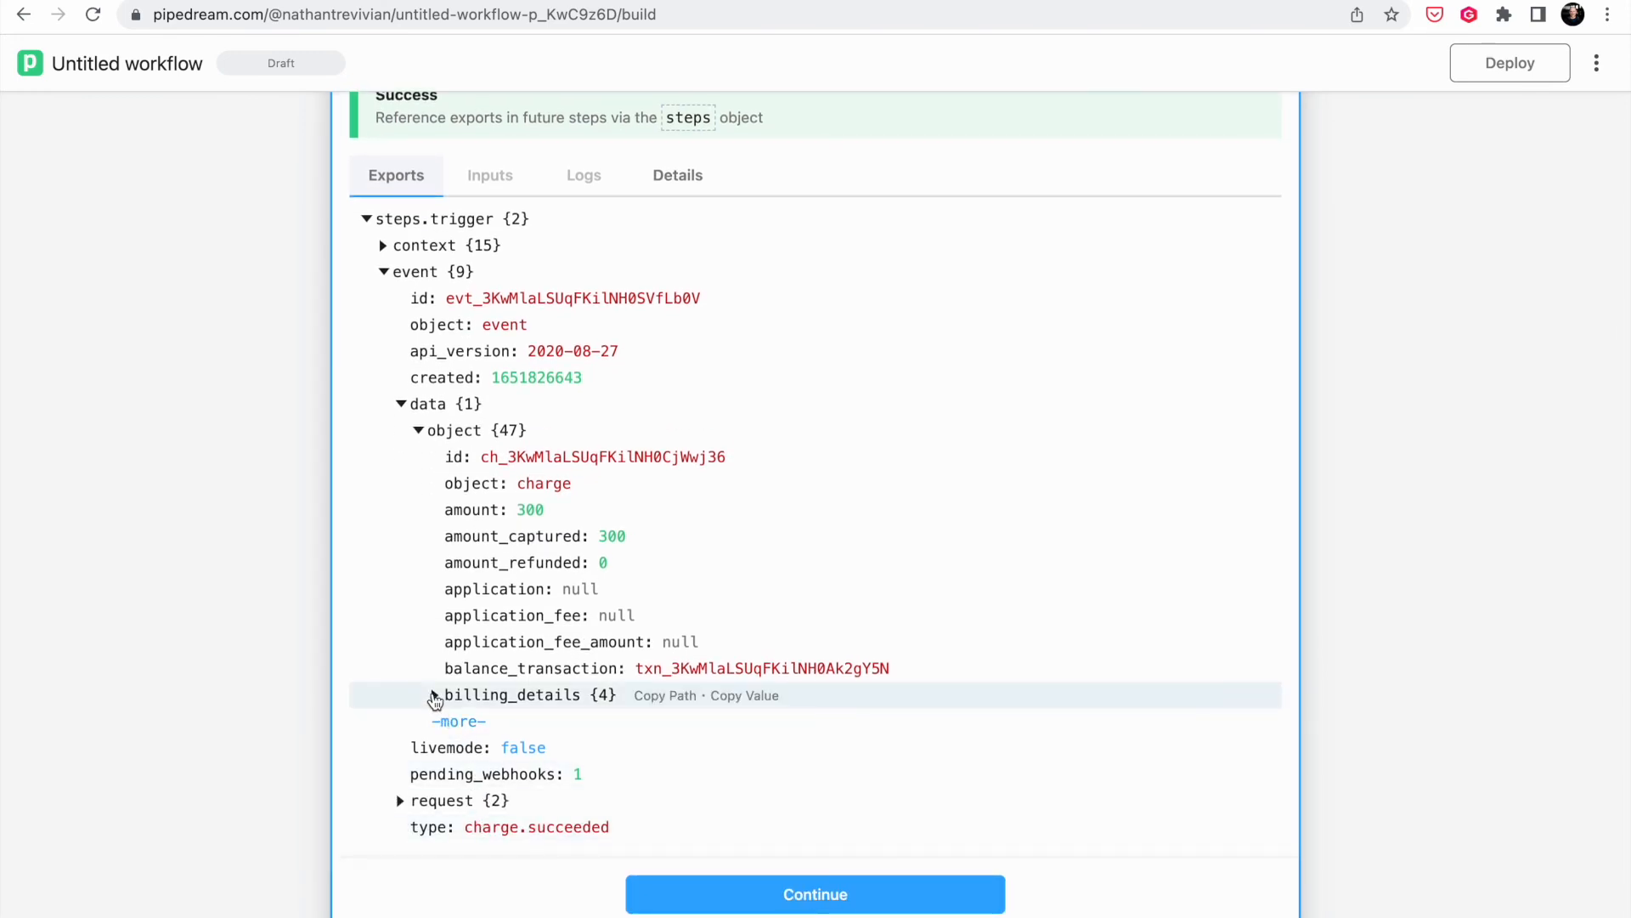
pyautogui.click(434, 695)
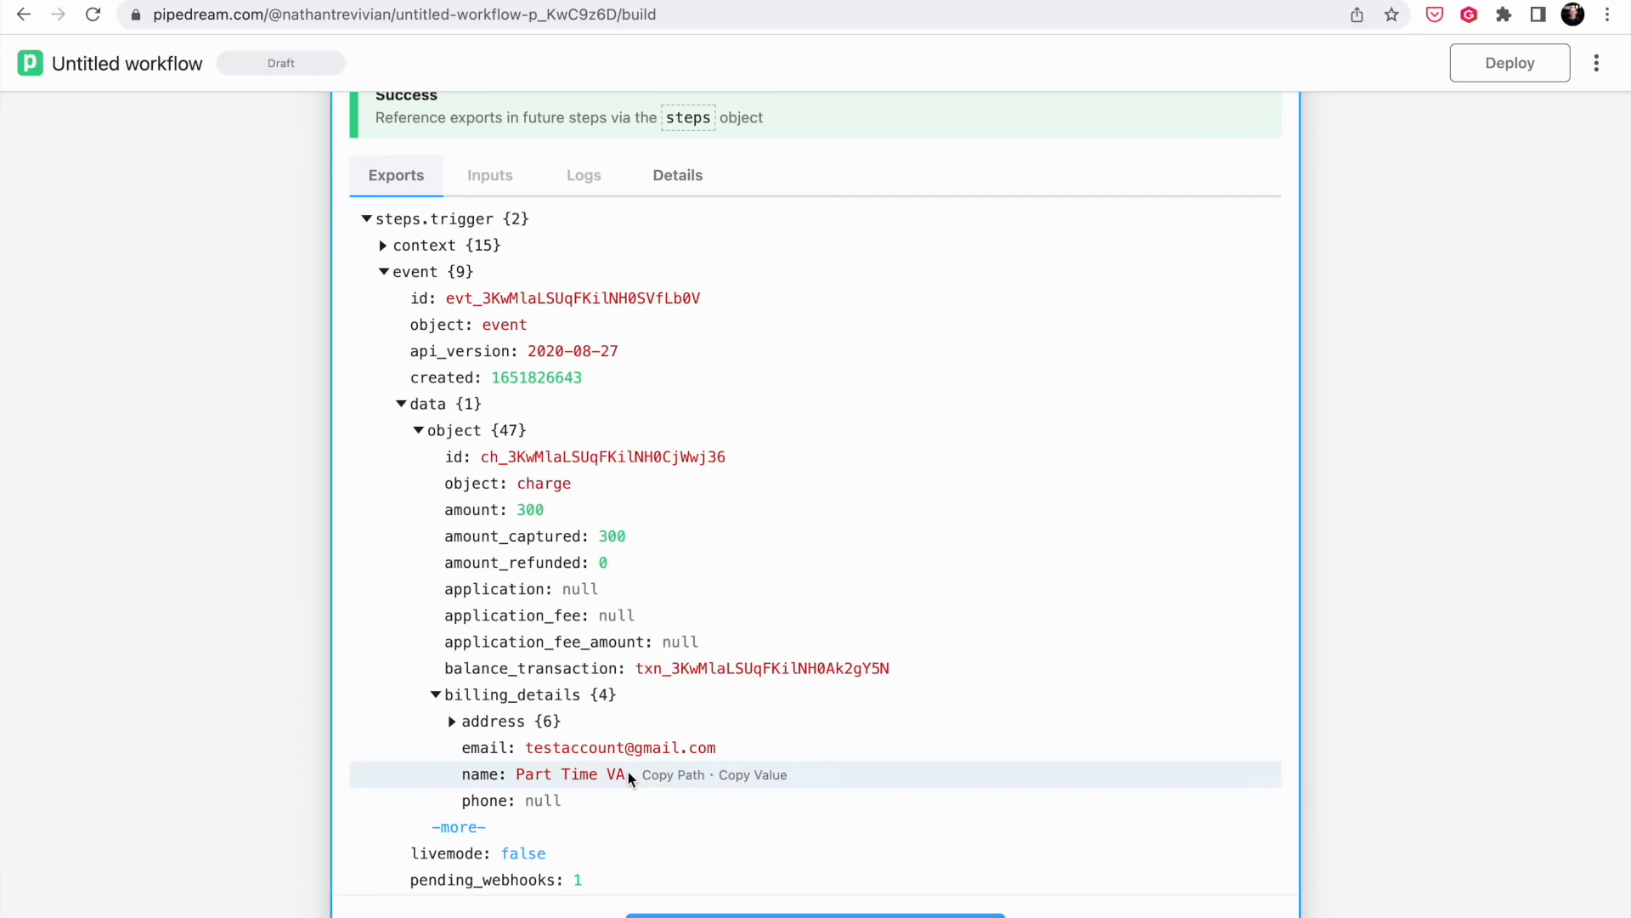
pyautogui.scroll(-7, 628, 771)
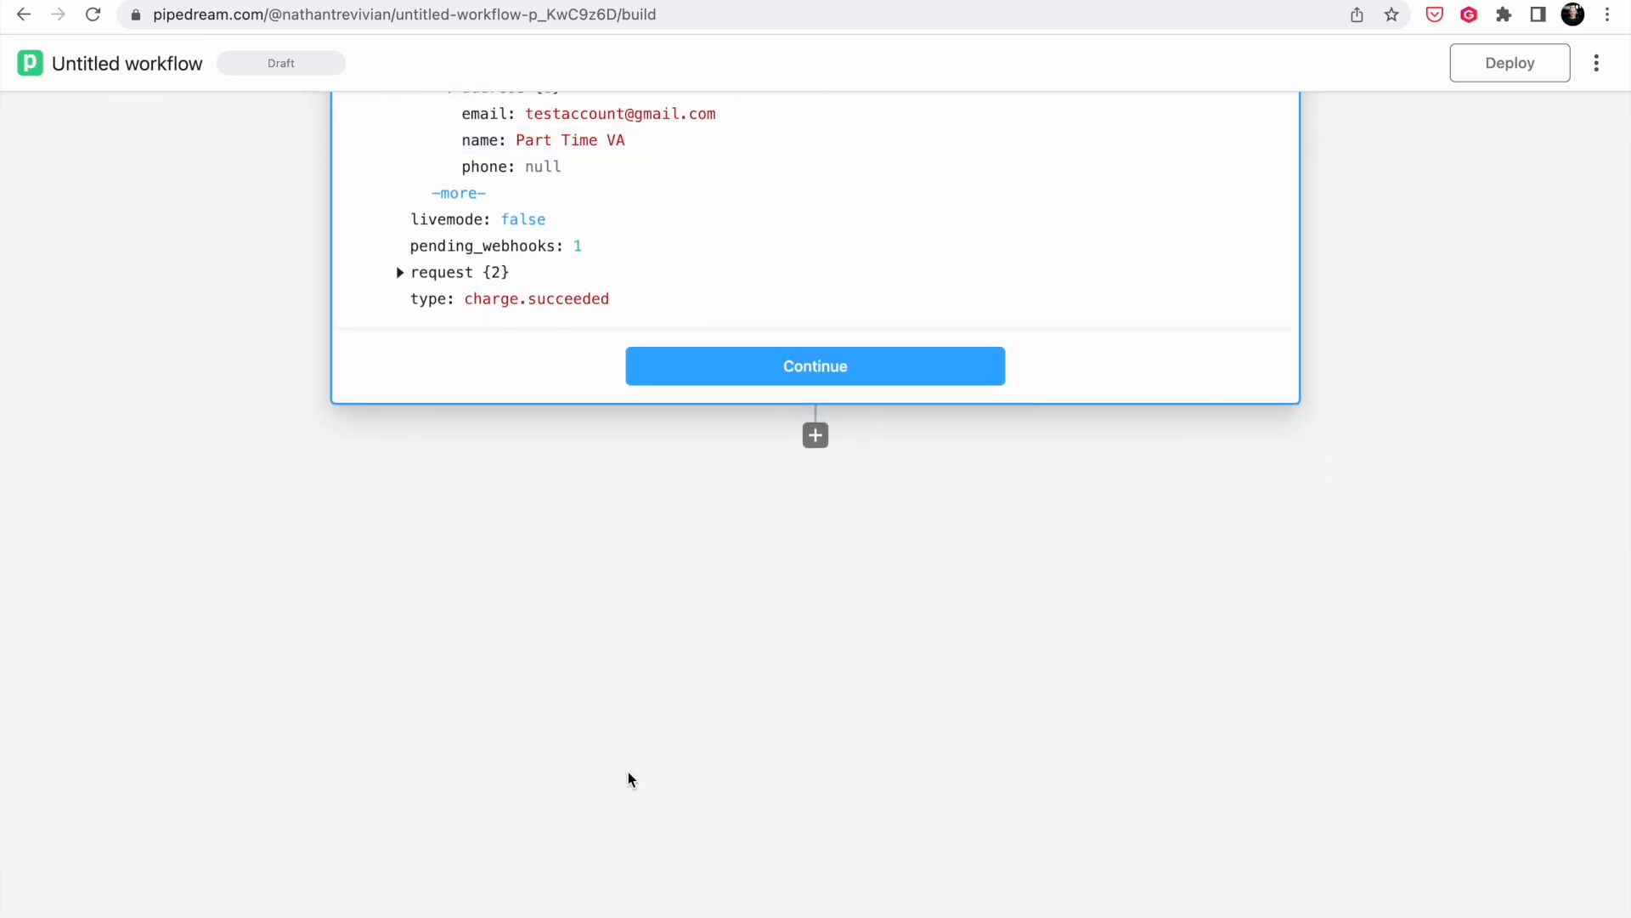
# - Continue past the trigger and add Mailerlite's Subscribe to MailerLite Group action via a 'Mailer' search
pyautogui.click(818, 365)
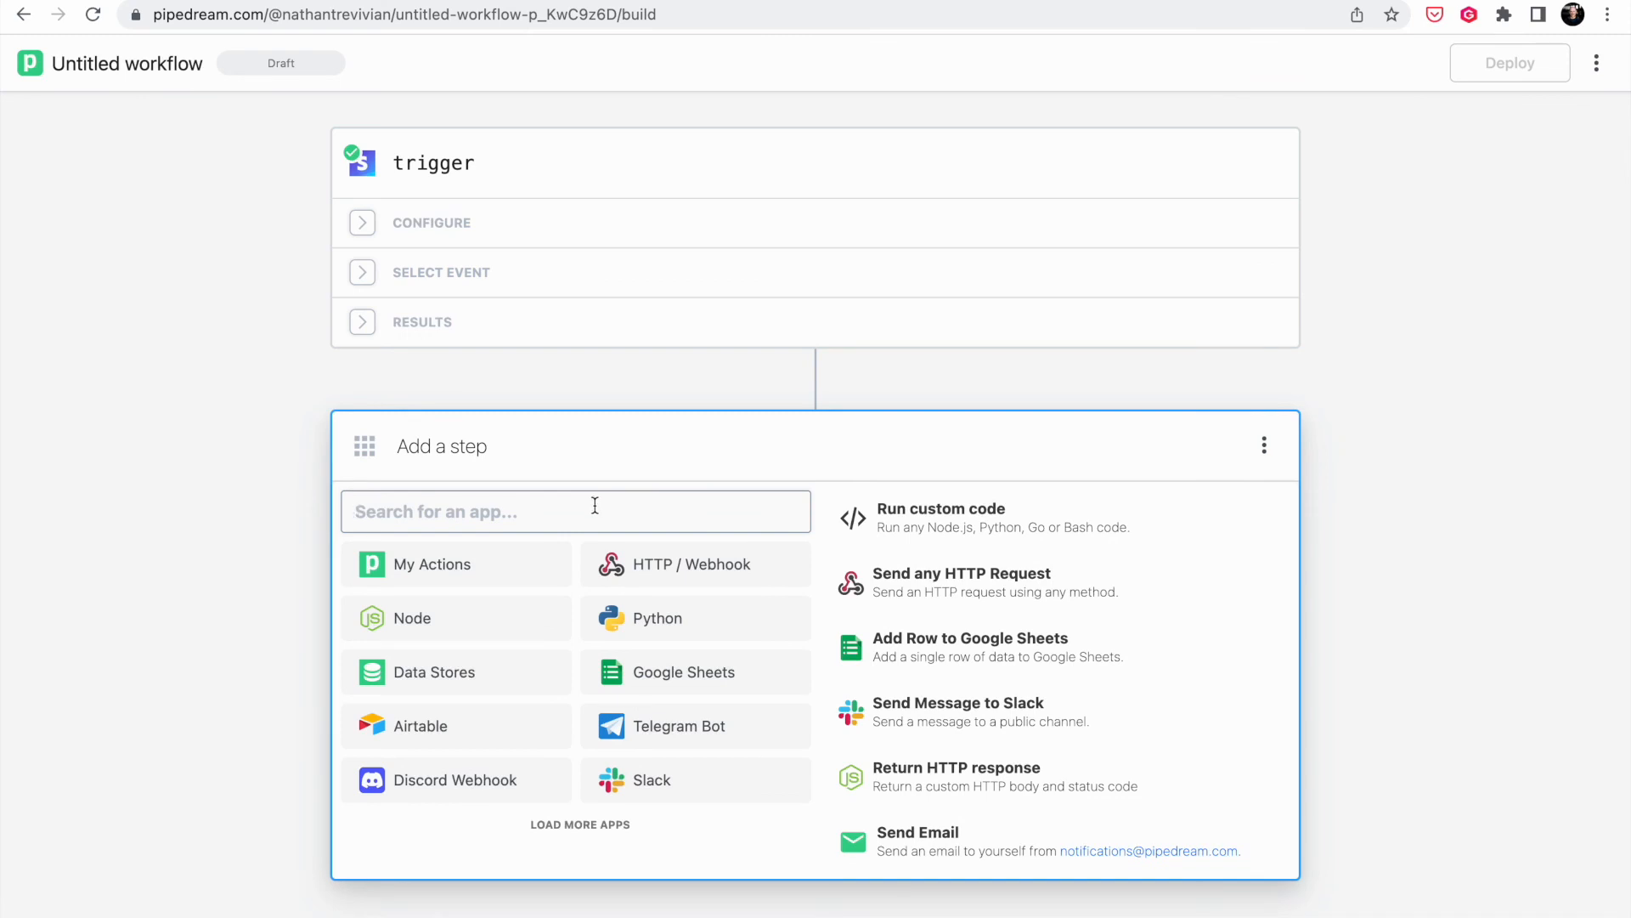
pyautogui.write('Mailer')
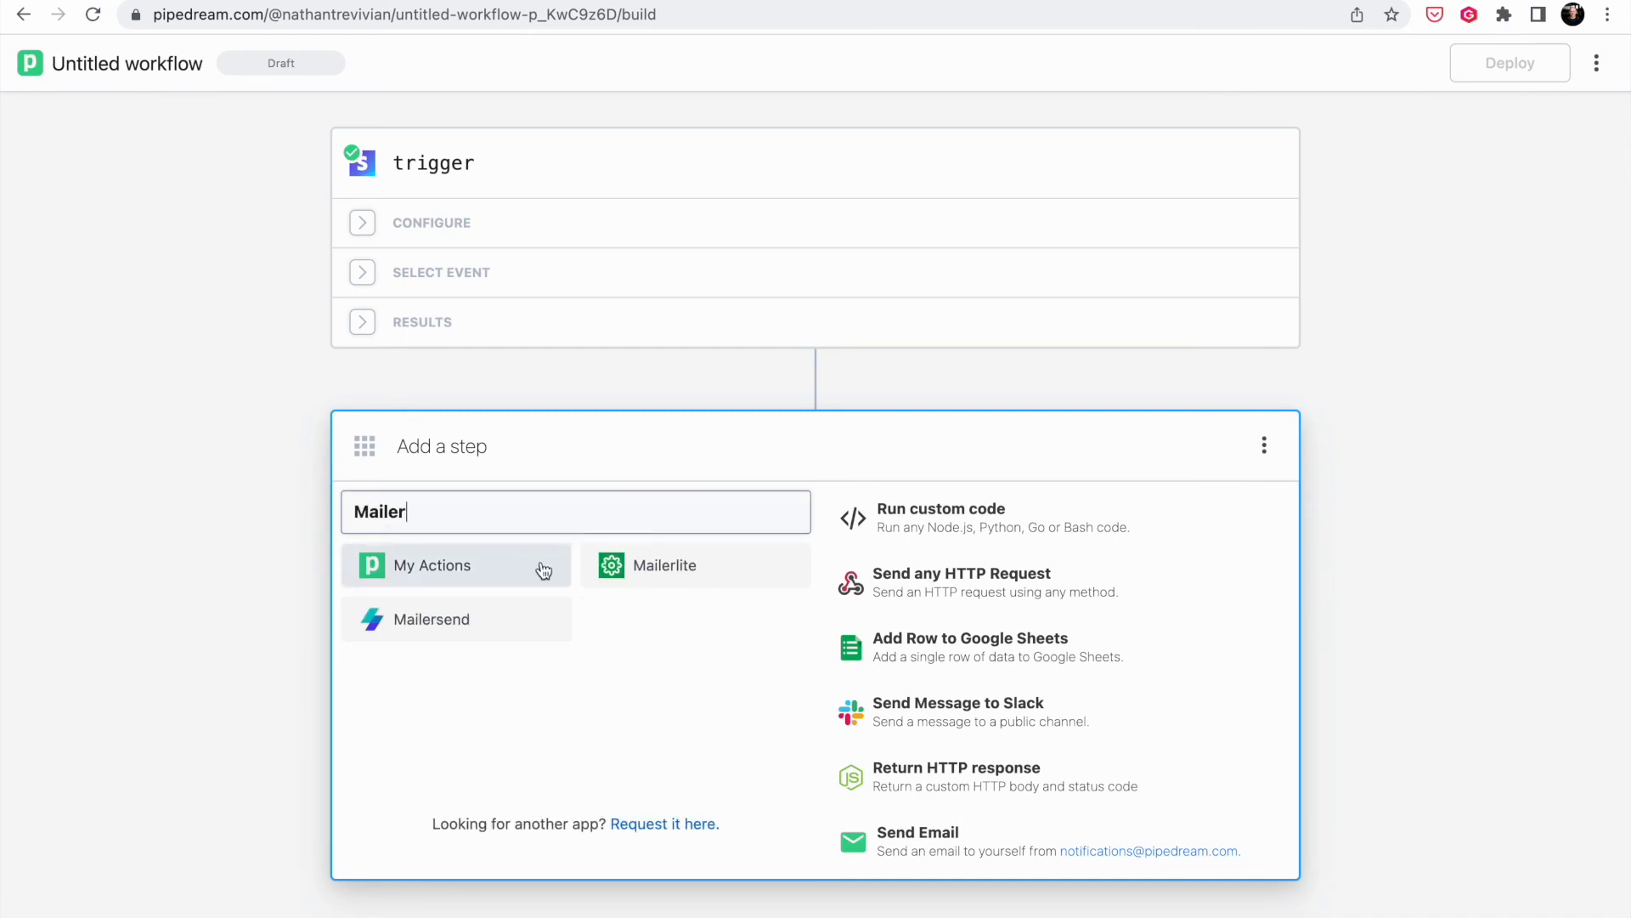
pyautogui.click(609, 566)
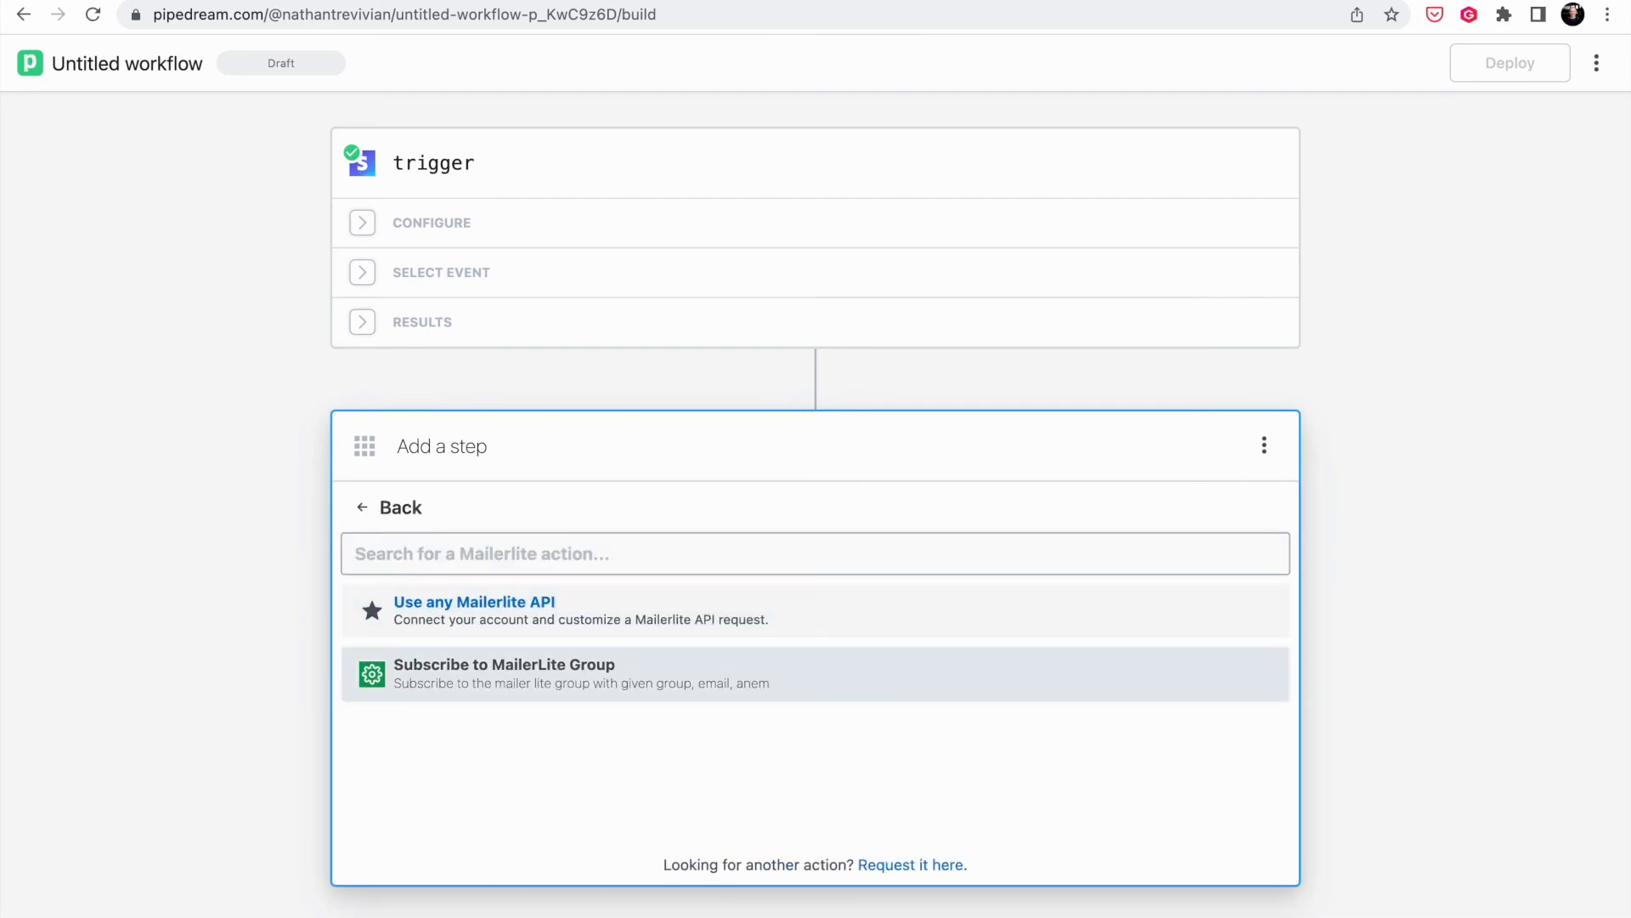
pyautogui.click(555, 685)
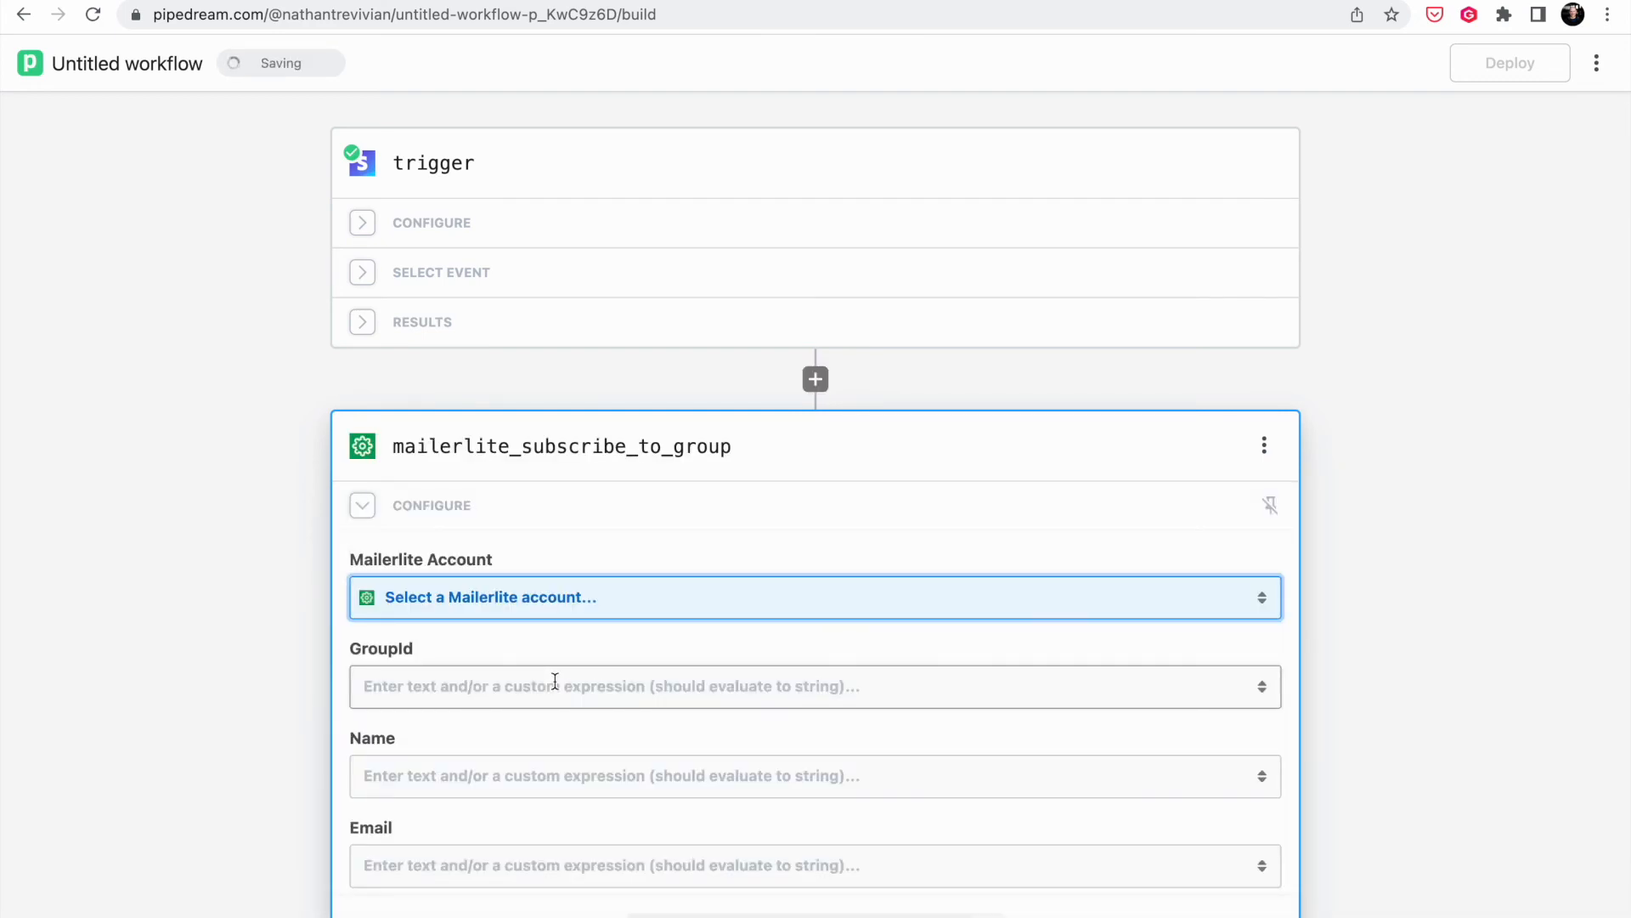
# - Choose the second MailerLite account and paste the group ID from MailerLite into GroupId
pyautogui.click(571, 598)
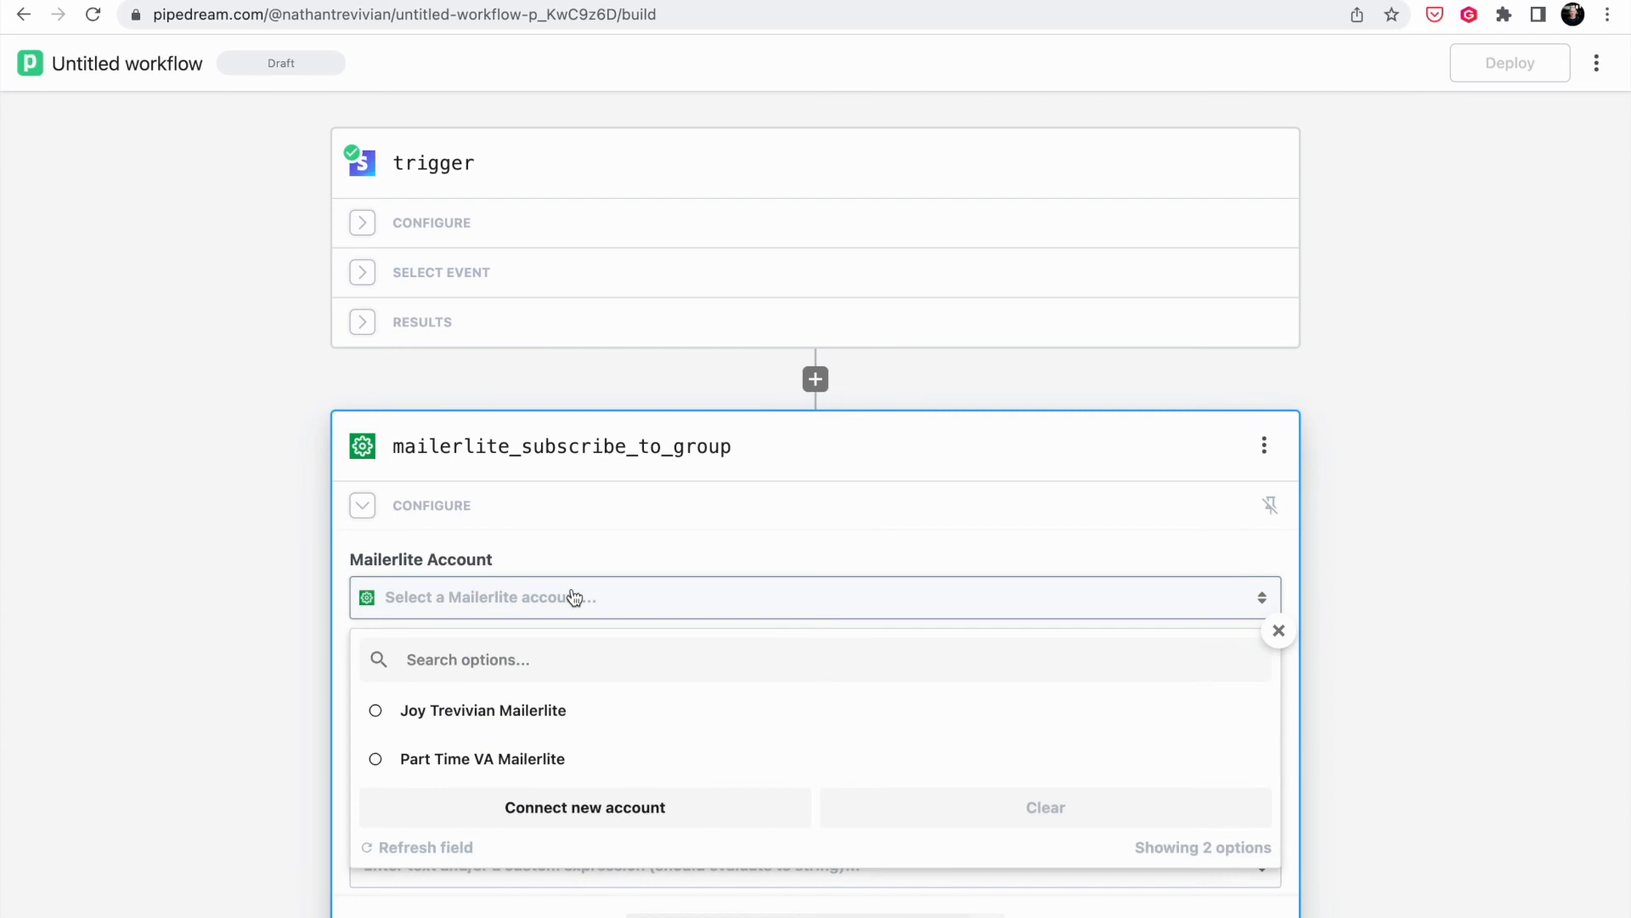
pyautogui.click(550, 756)
pyautogui.click(571, 676)
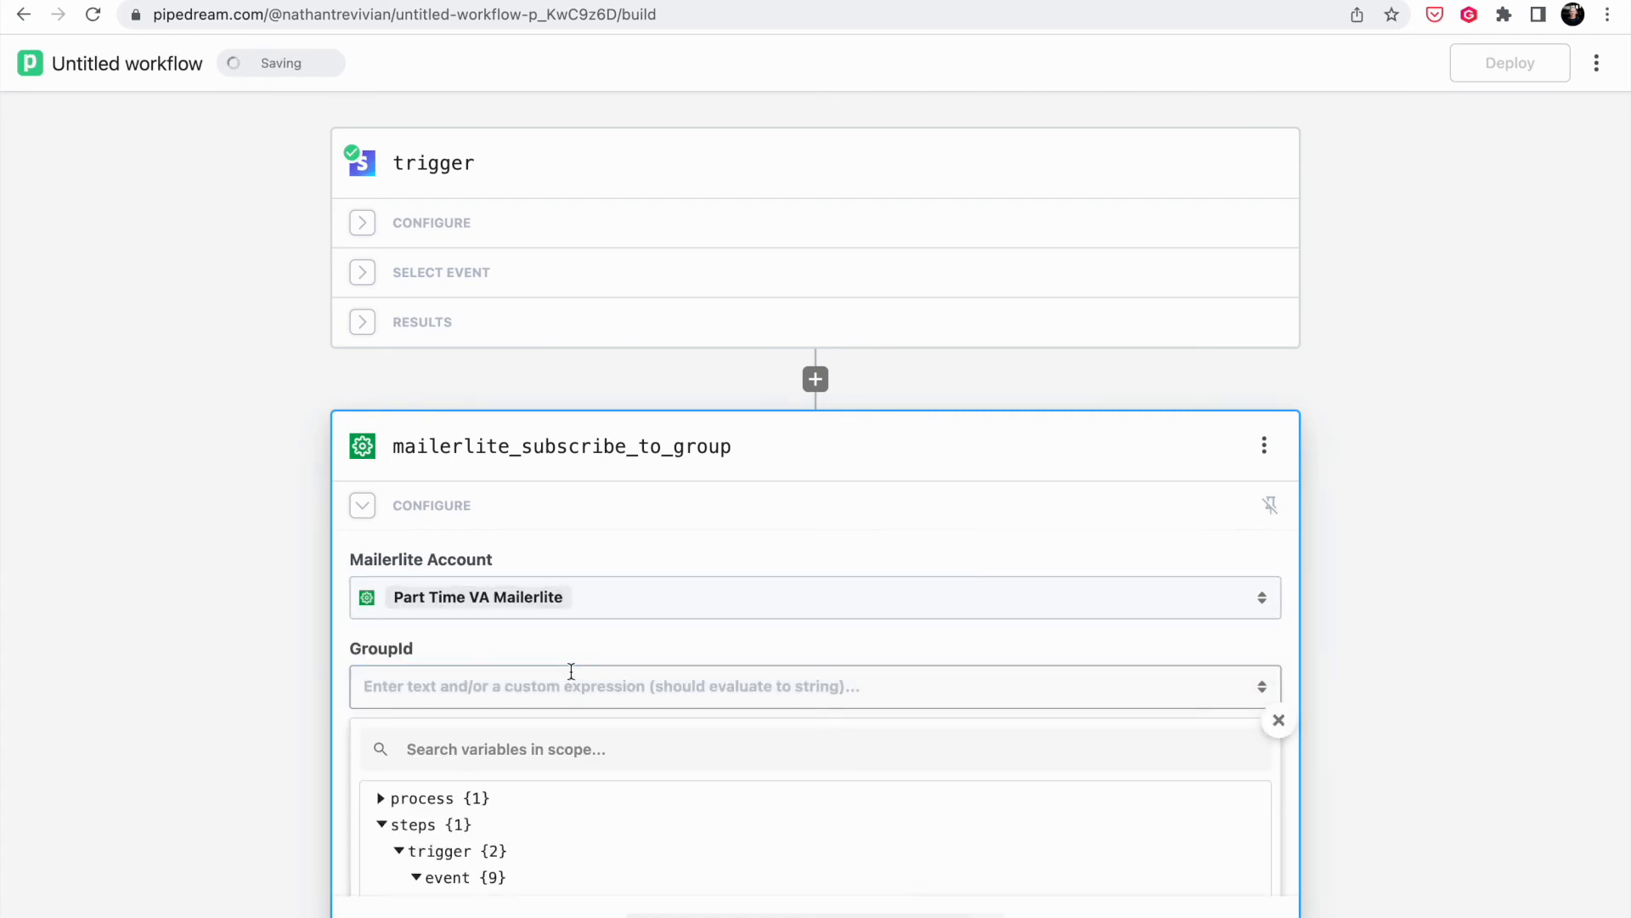
pyautogui.click(338, 651)
pyautogui.click(366, 1)
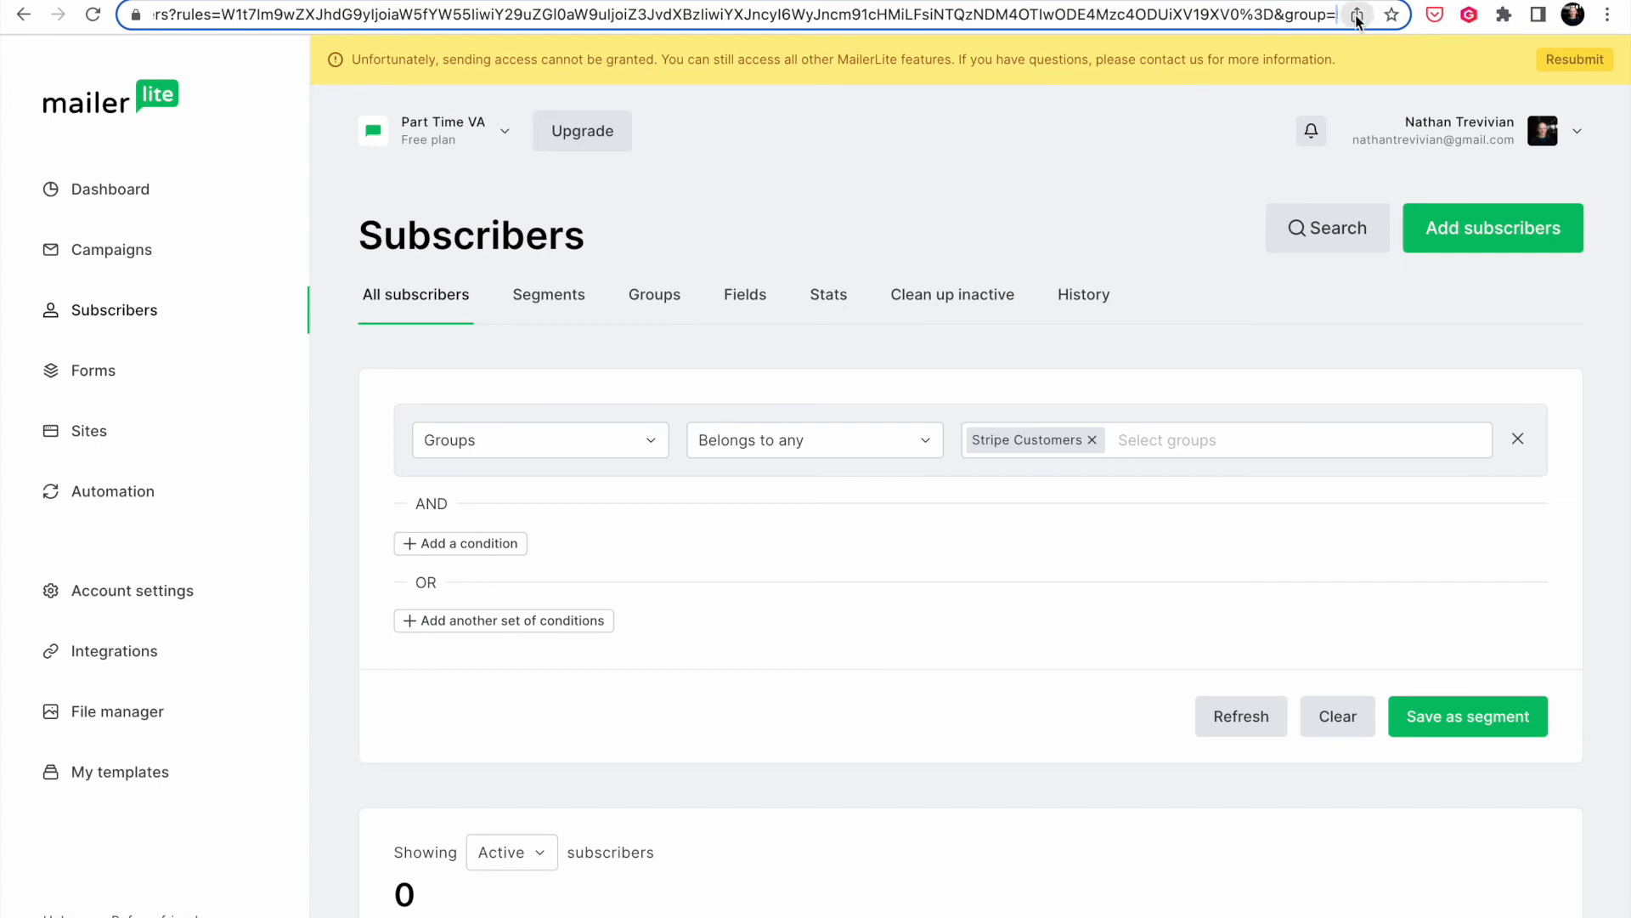
pyautogui.click(748, 1)
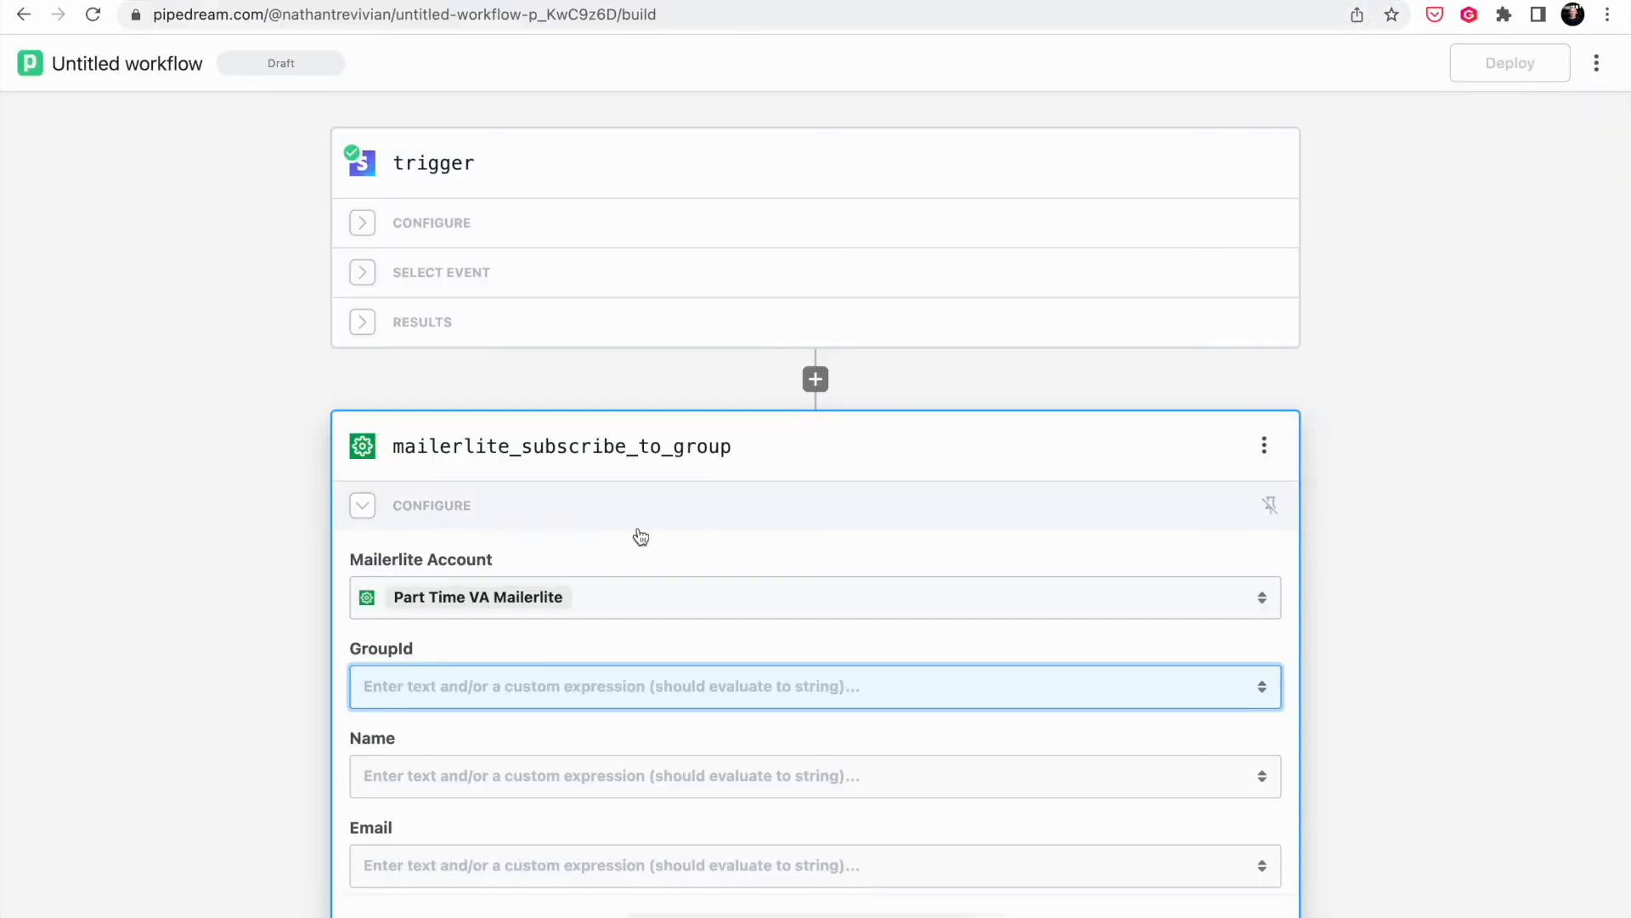
pyautogui.click(593, 688)
pyautogui.press('super+v')
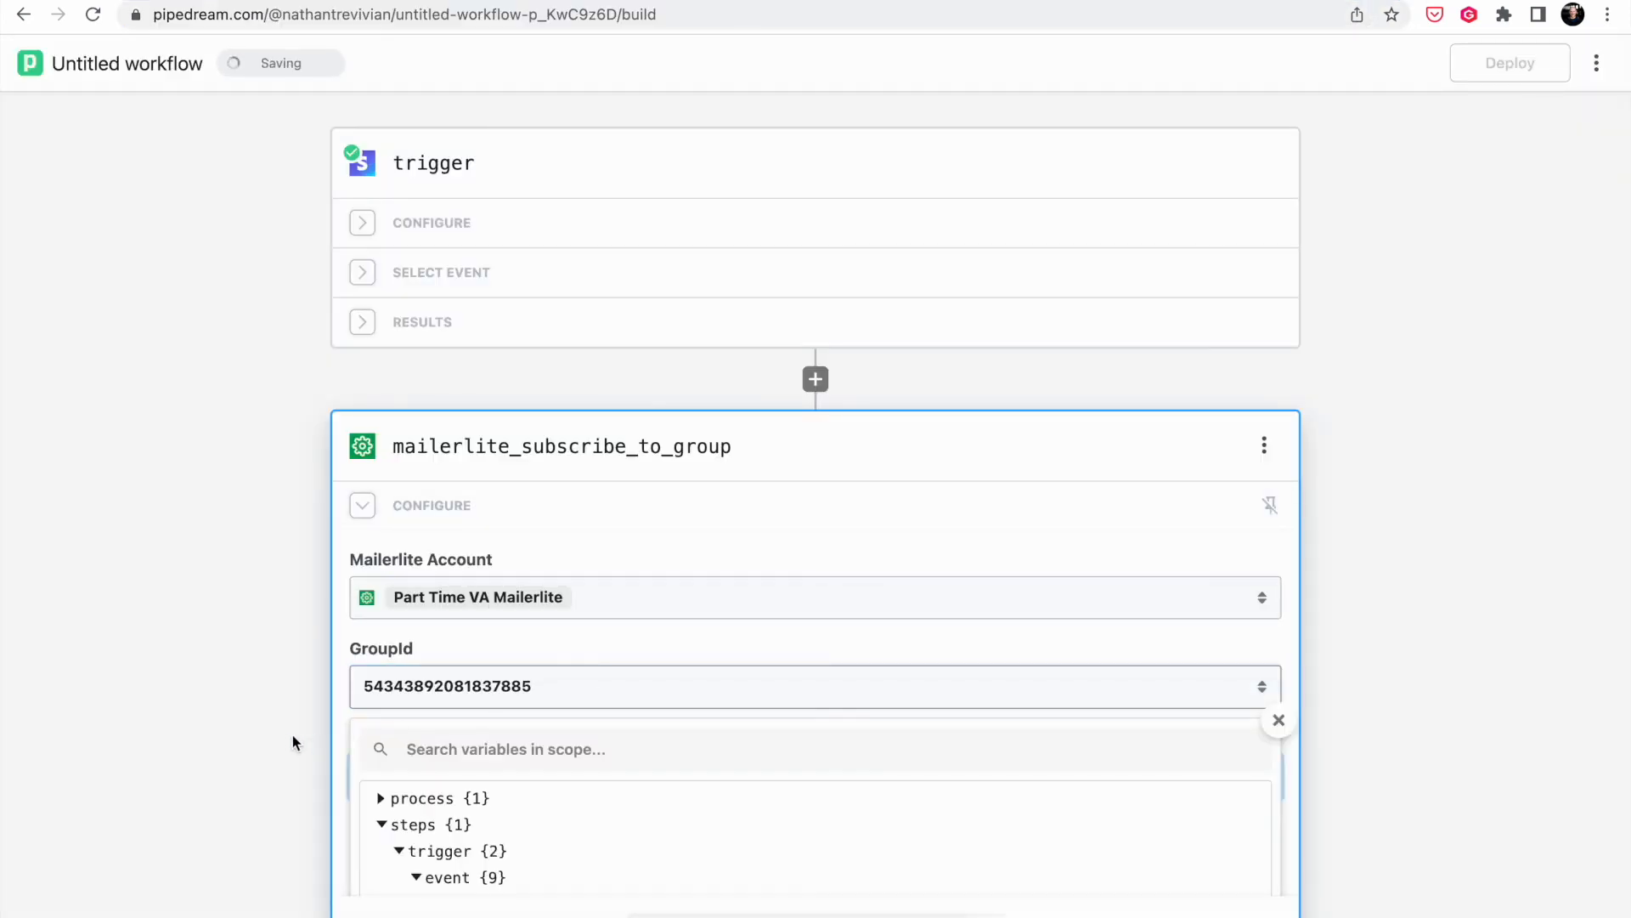
# - Map Name to billing_details.name and Email to billing_details.email from the trigger
pyautogui.press('Tab')
pyautogui.scroll(-3, 287, 741)
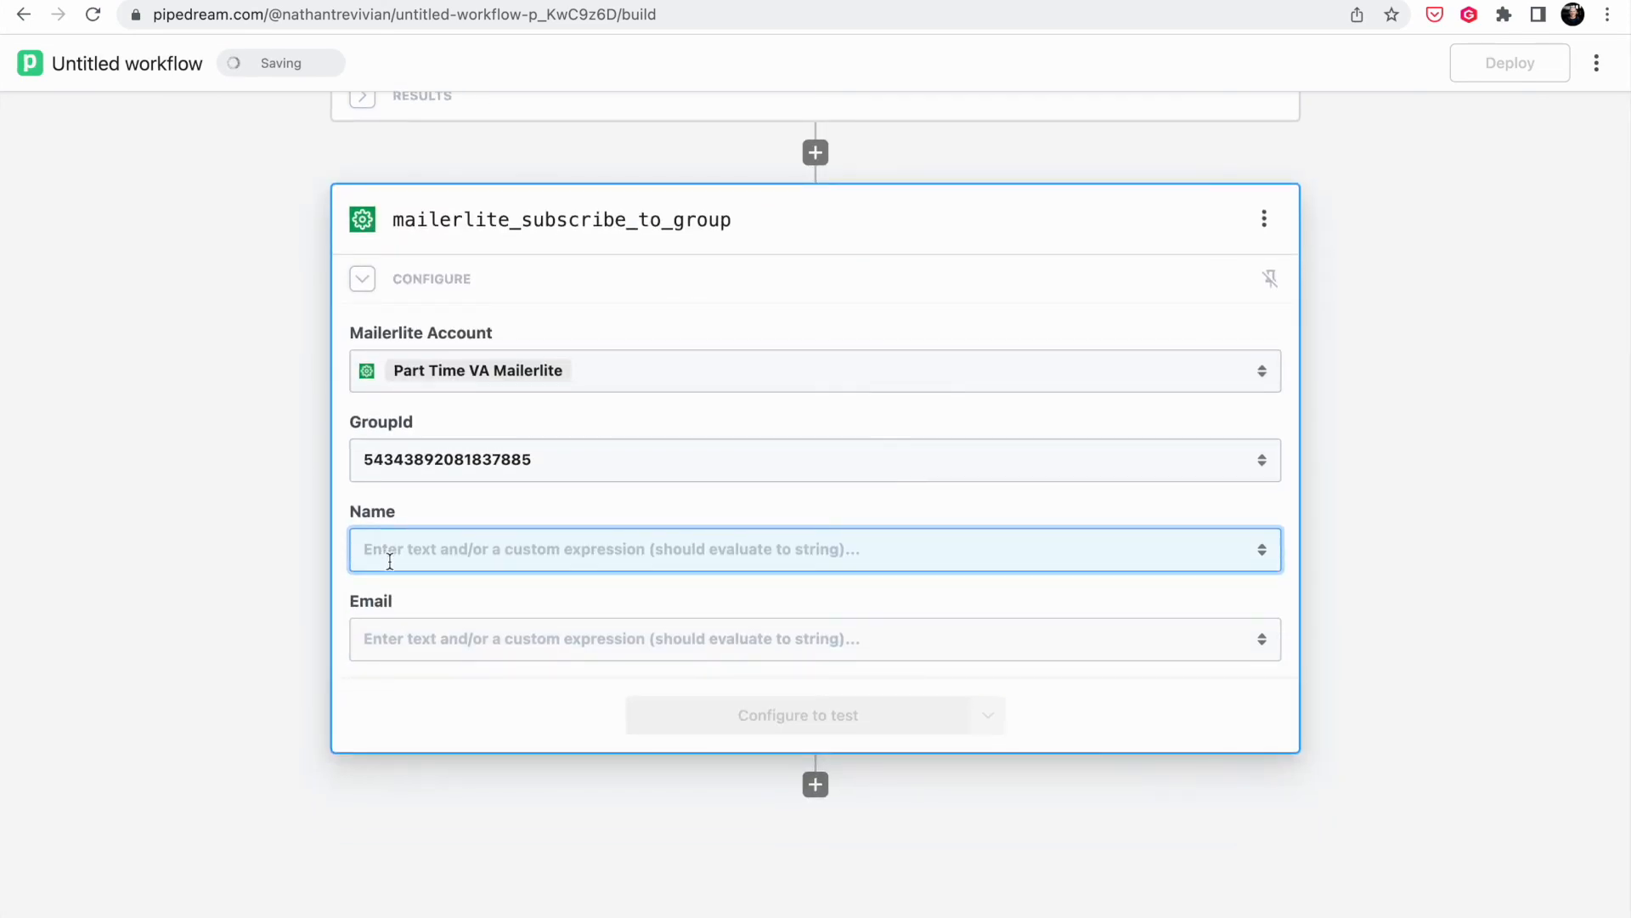
pyautogui.click(390, 561)
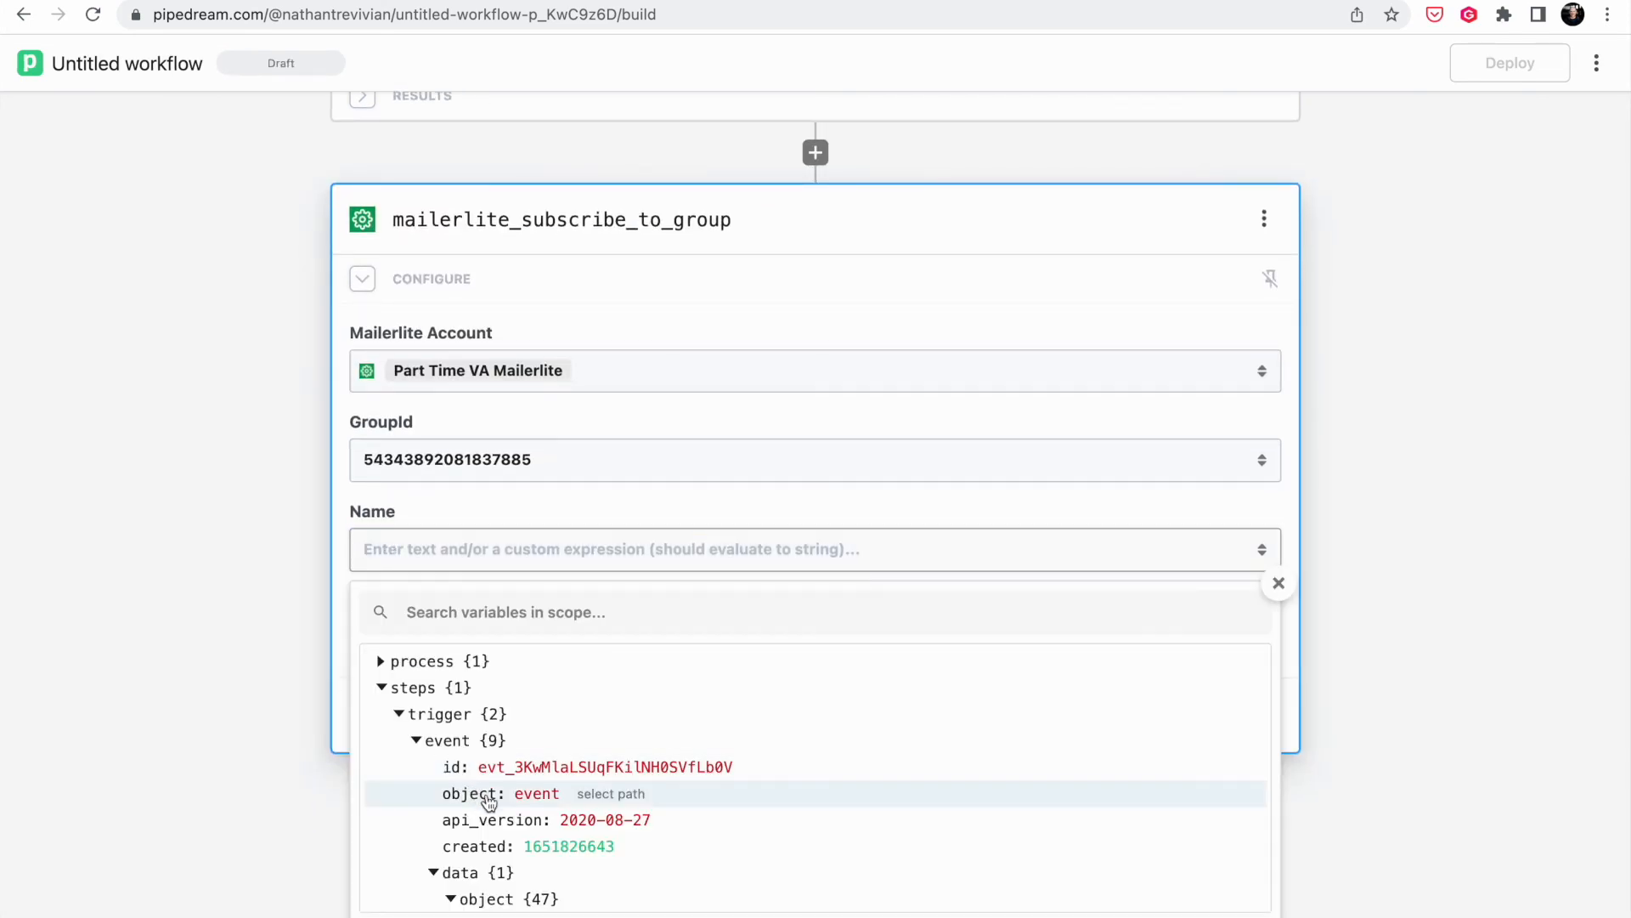
pyautogui.scroll(-3, 390, 794)
pyautogui.scroll(-5, 510, 773)
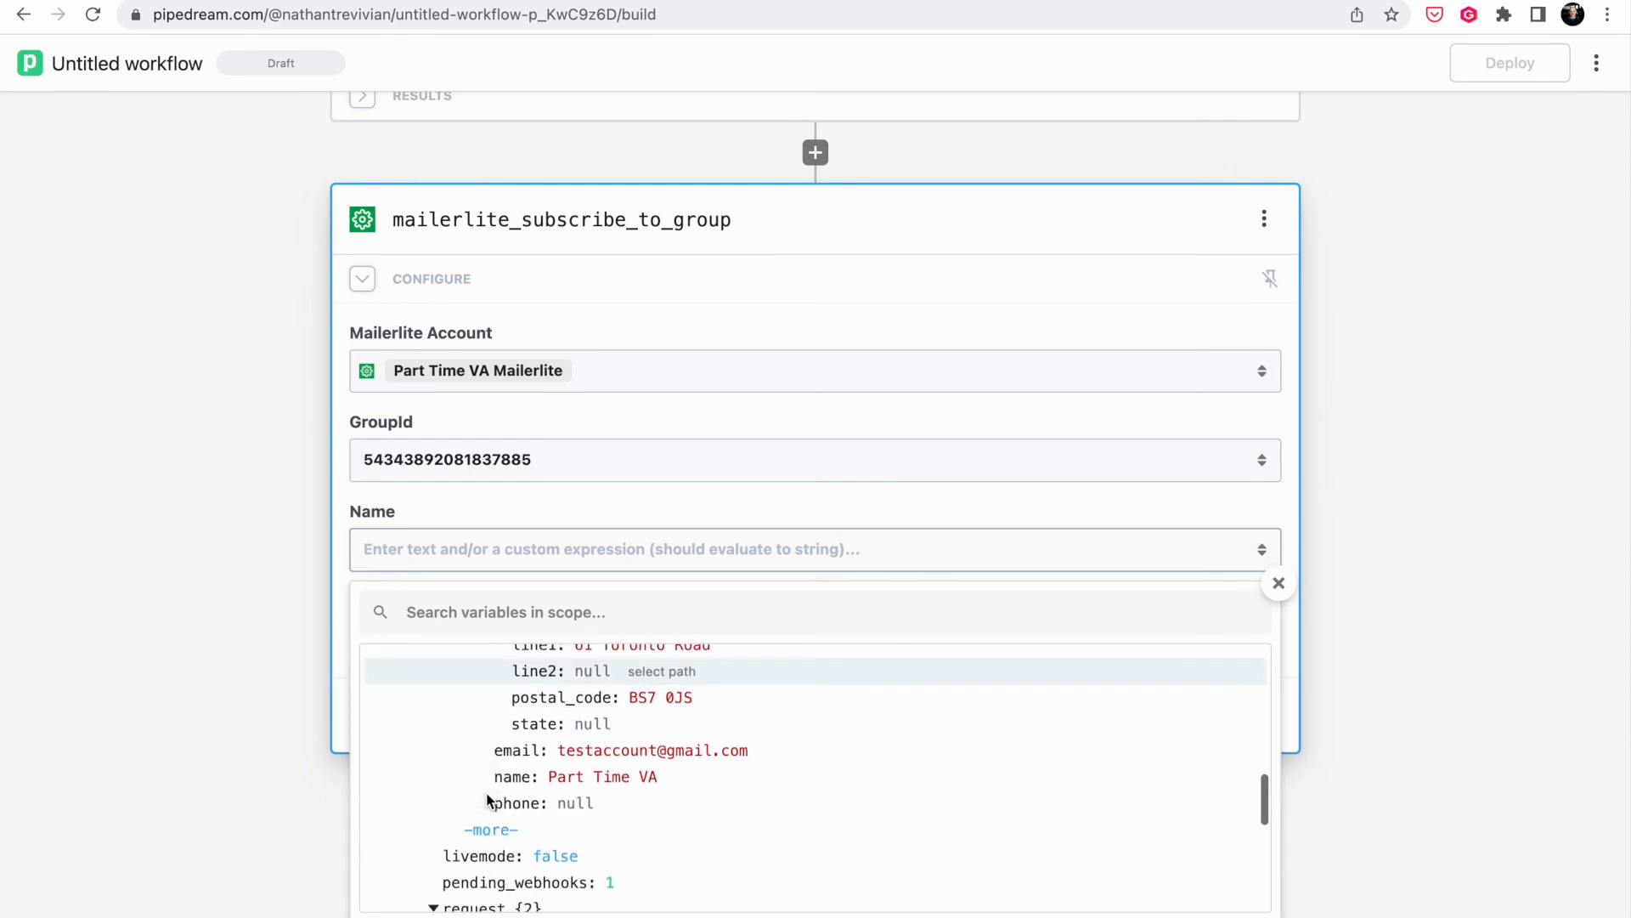
pyautogui.click(556, 756)
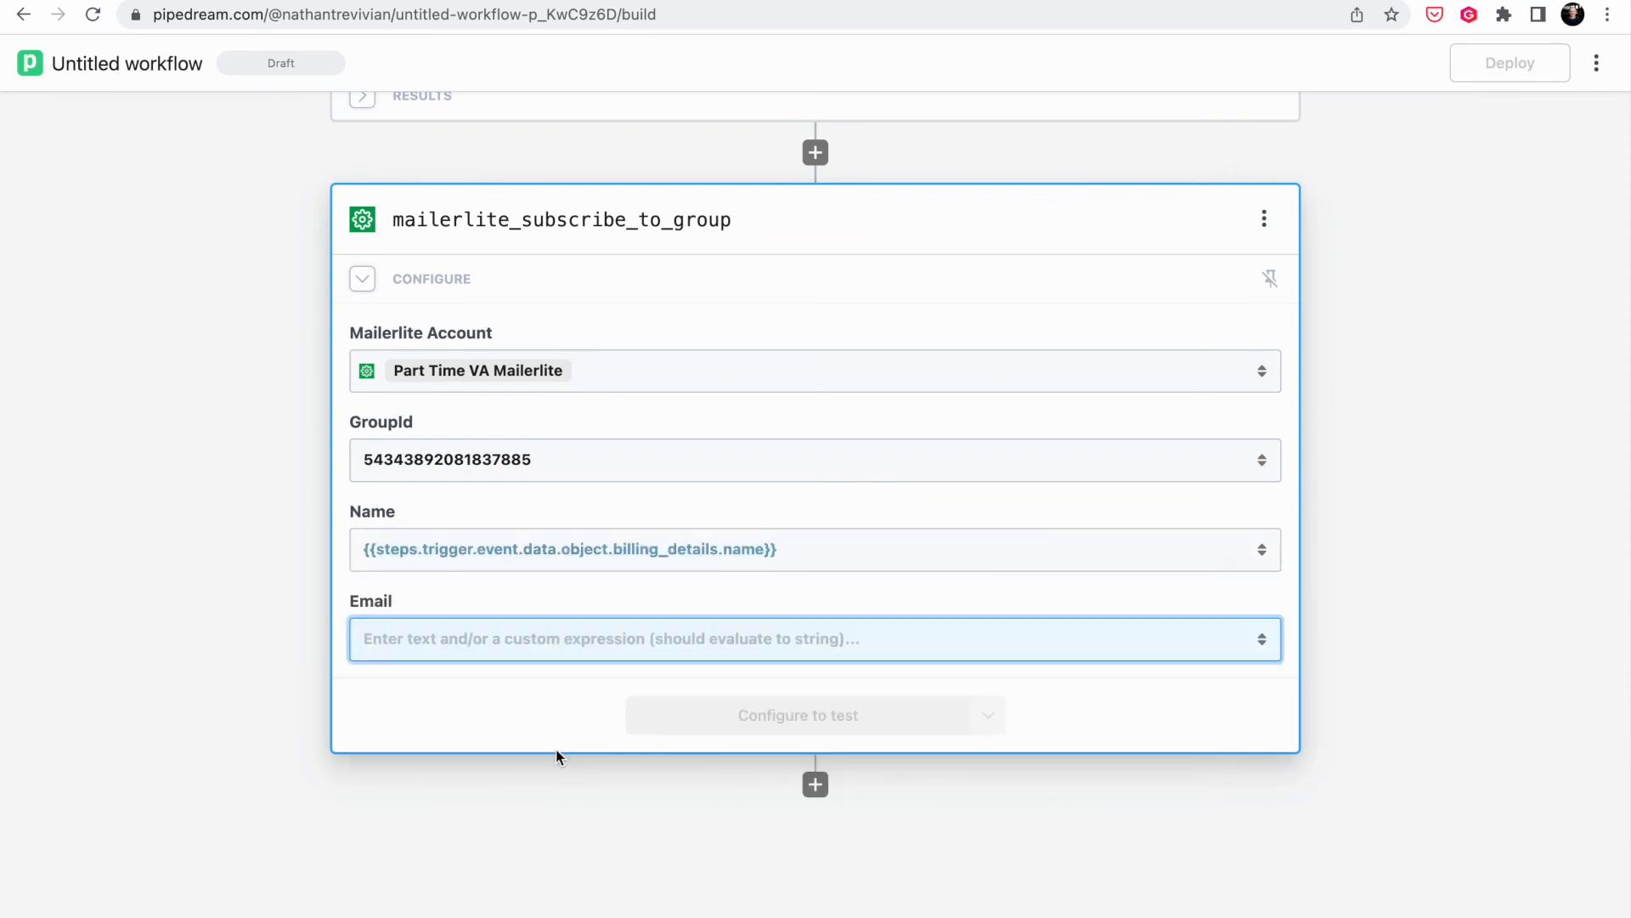
pyautogui.click(567, 633)
pyautogui.scroll(-10, 635, 909)
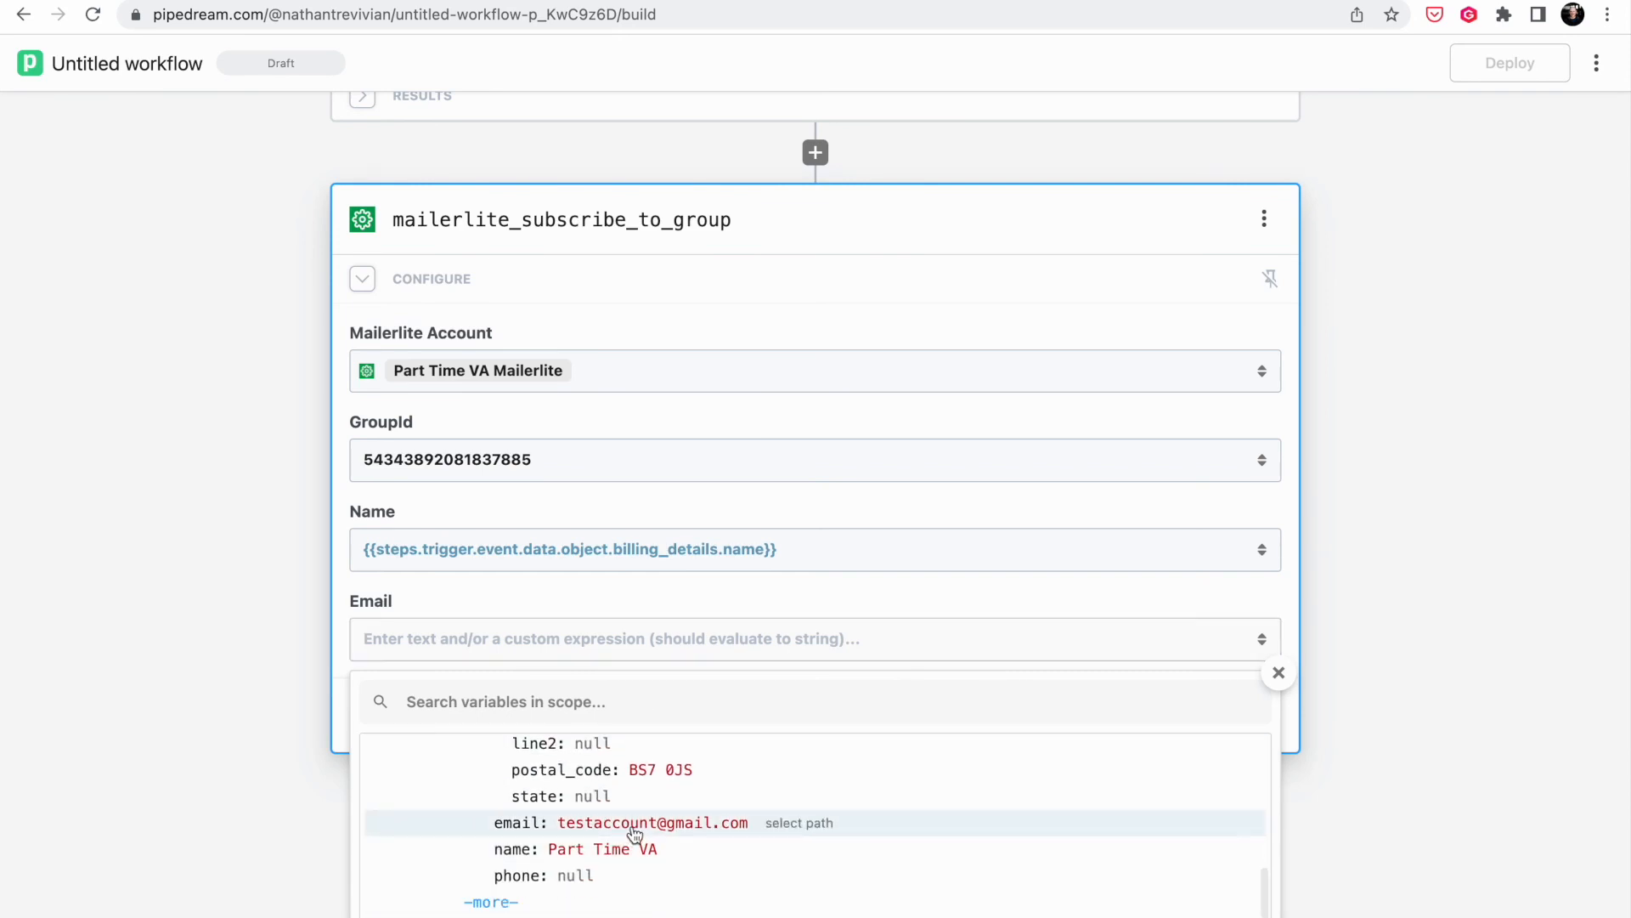
pyautogui.click(634, 830)
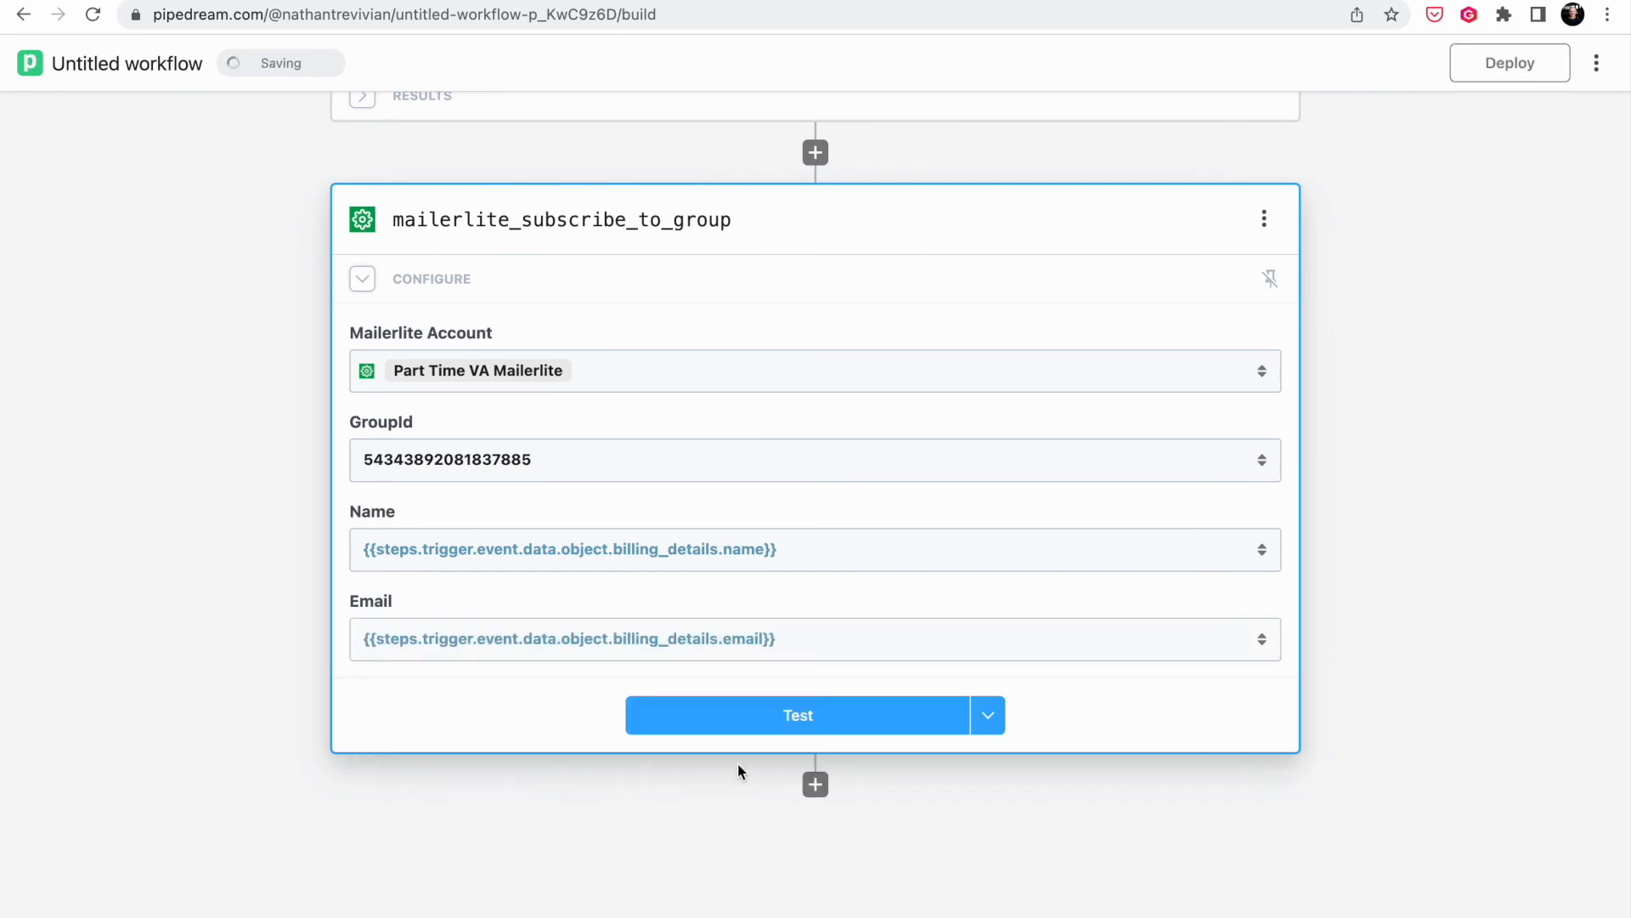
# - Test the MailerLite step and verify the buyer appears in MailerLite's Stripe Customers group
pyautogui.click(796, 724)
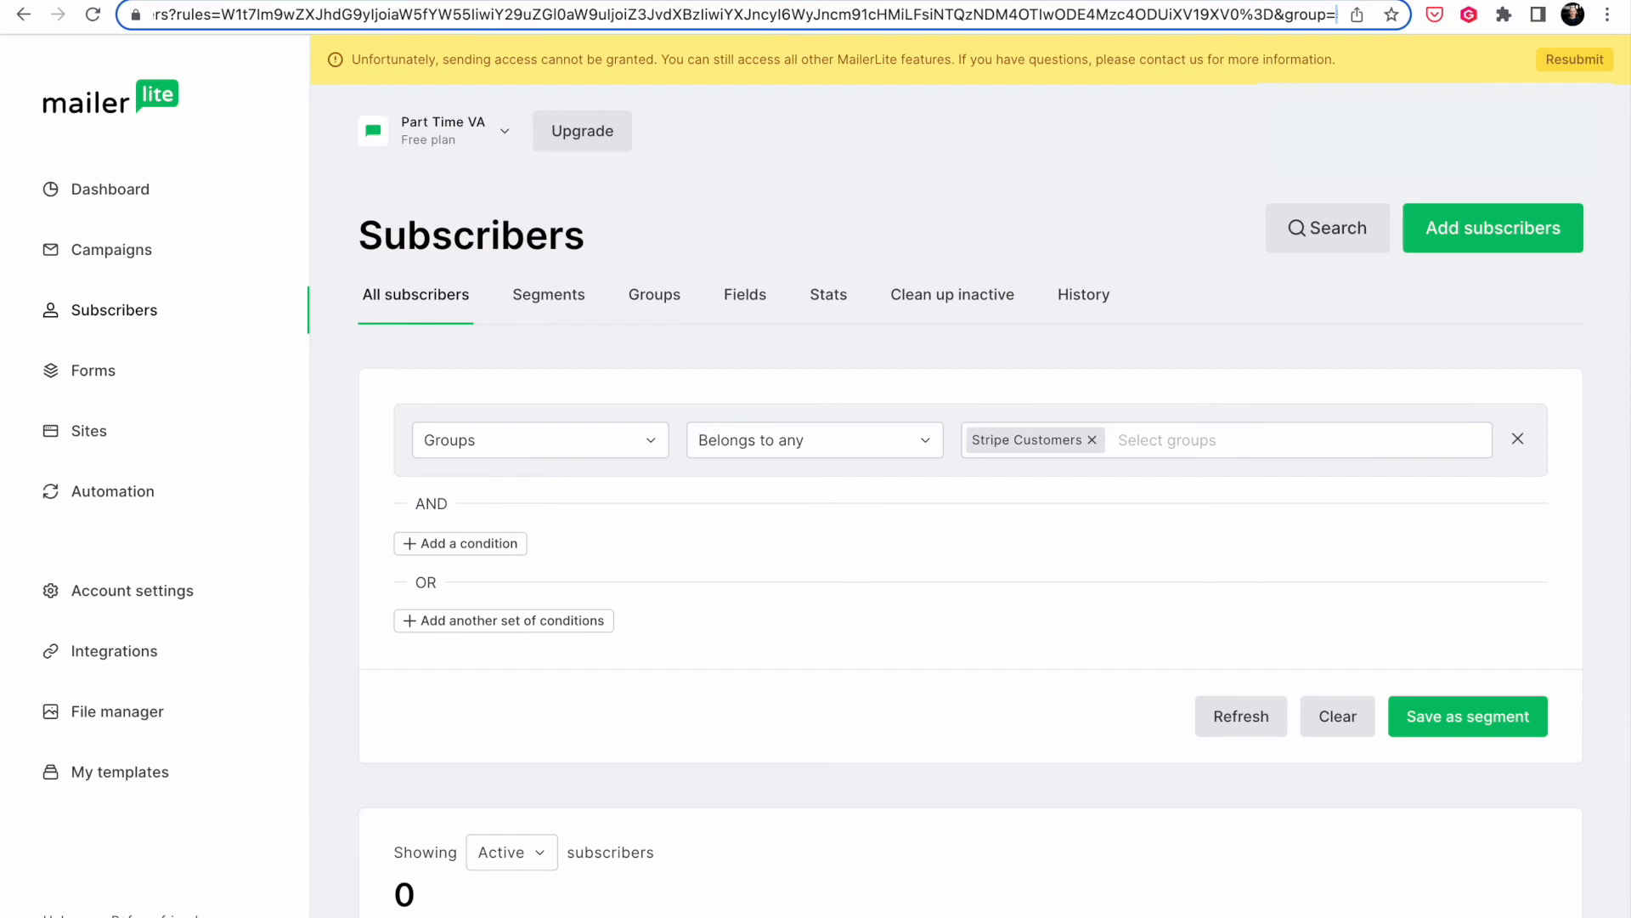
pyautogui.click(645, 297)
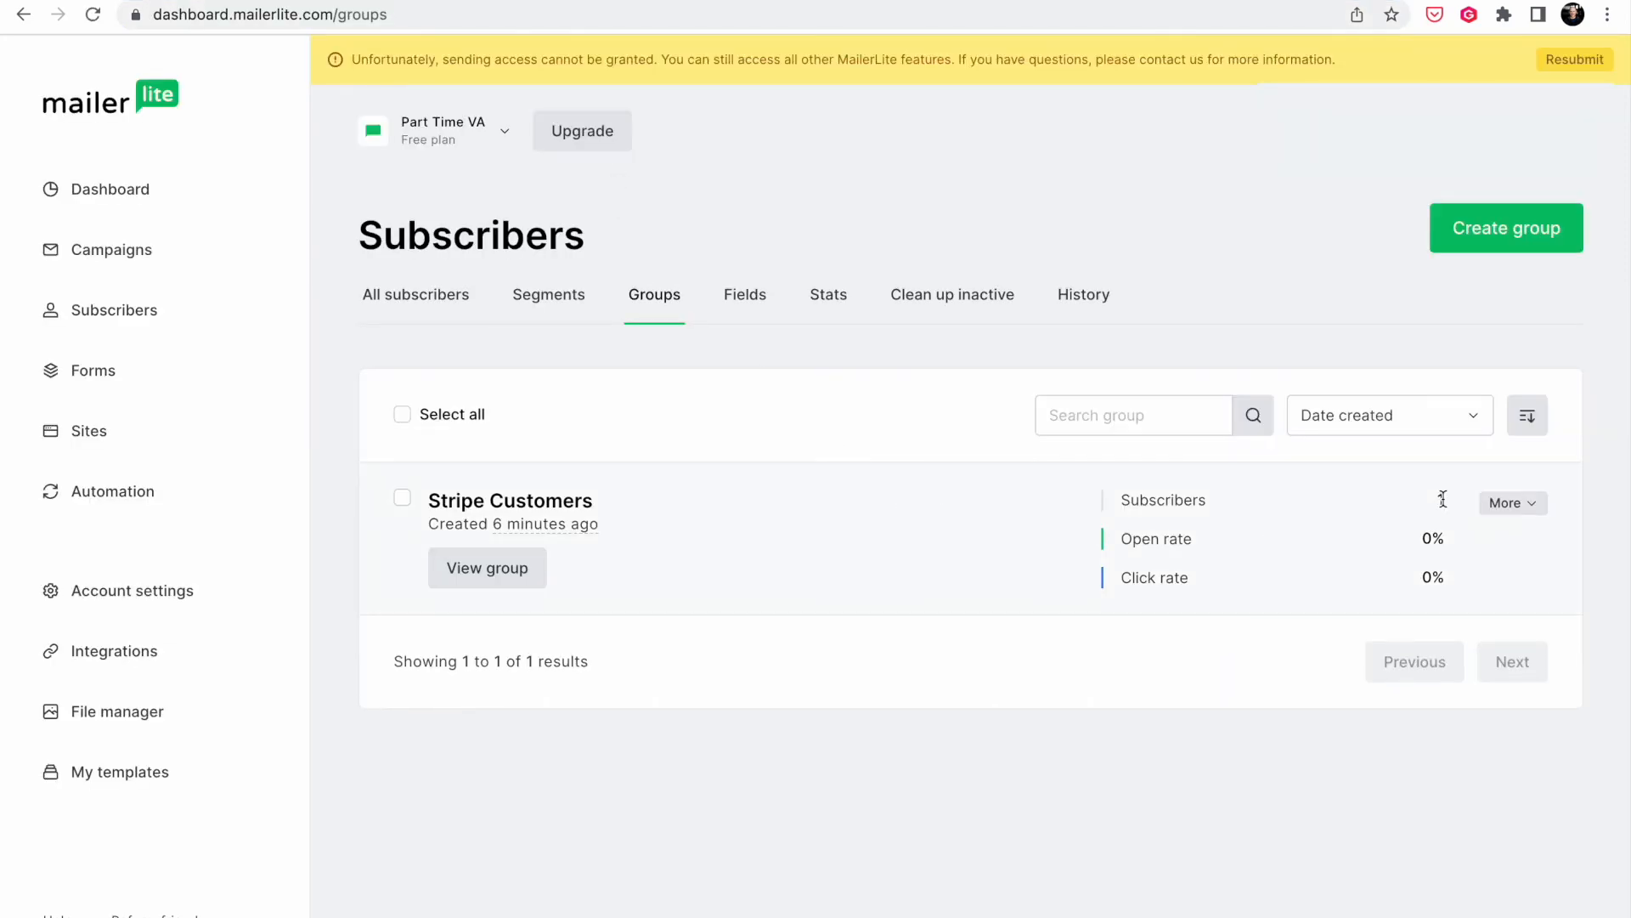
pyautogui.click(495, 583)
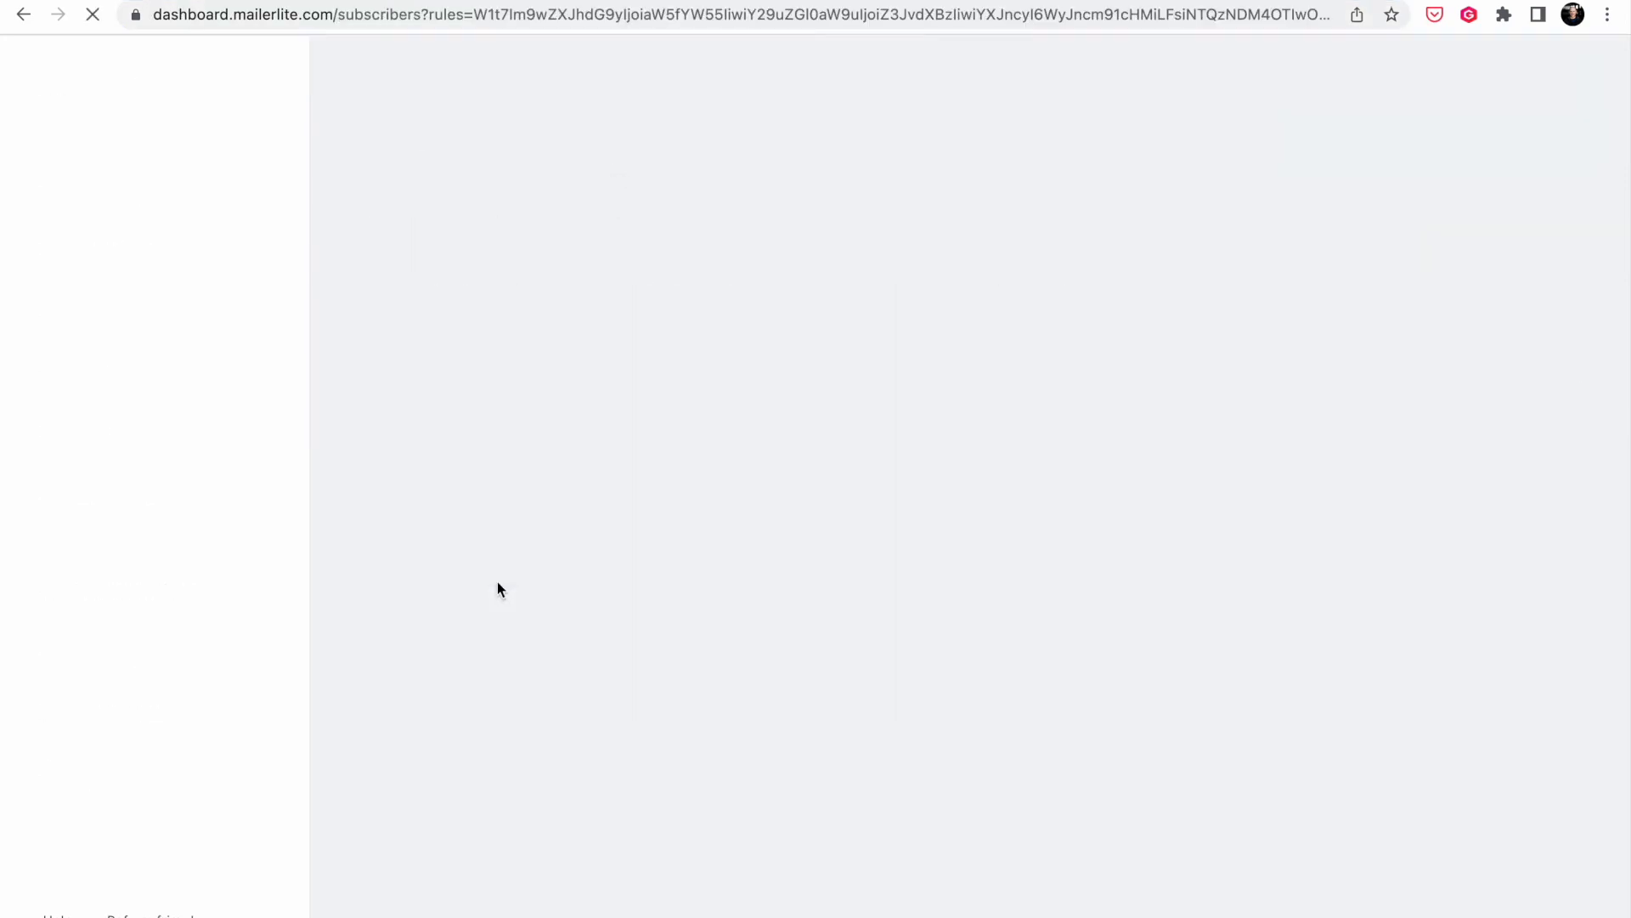
pyautogui.scroll(-2, 579, 712)
pyautogui.scroll(-1, 580, 716)
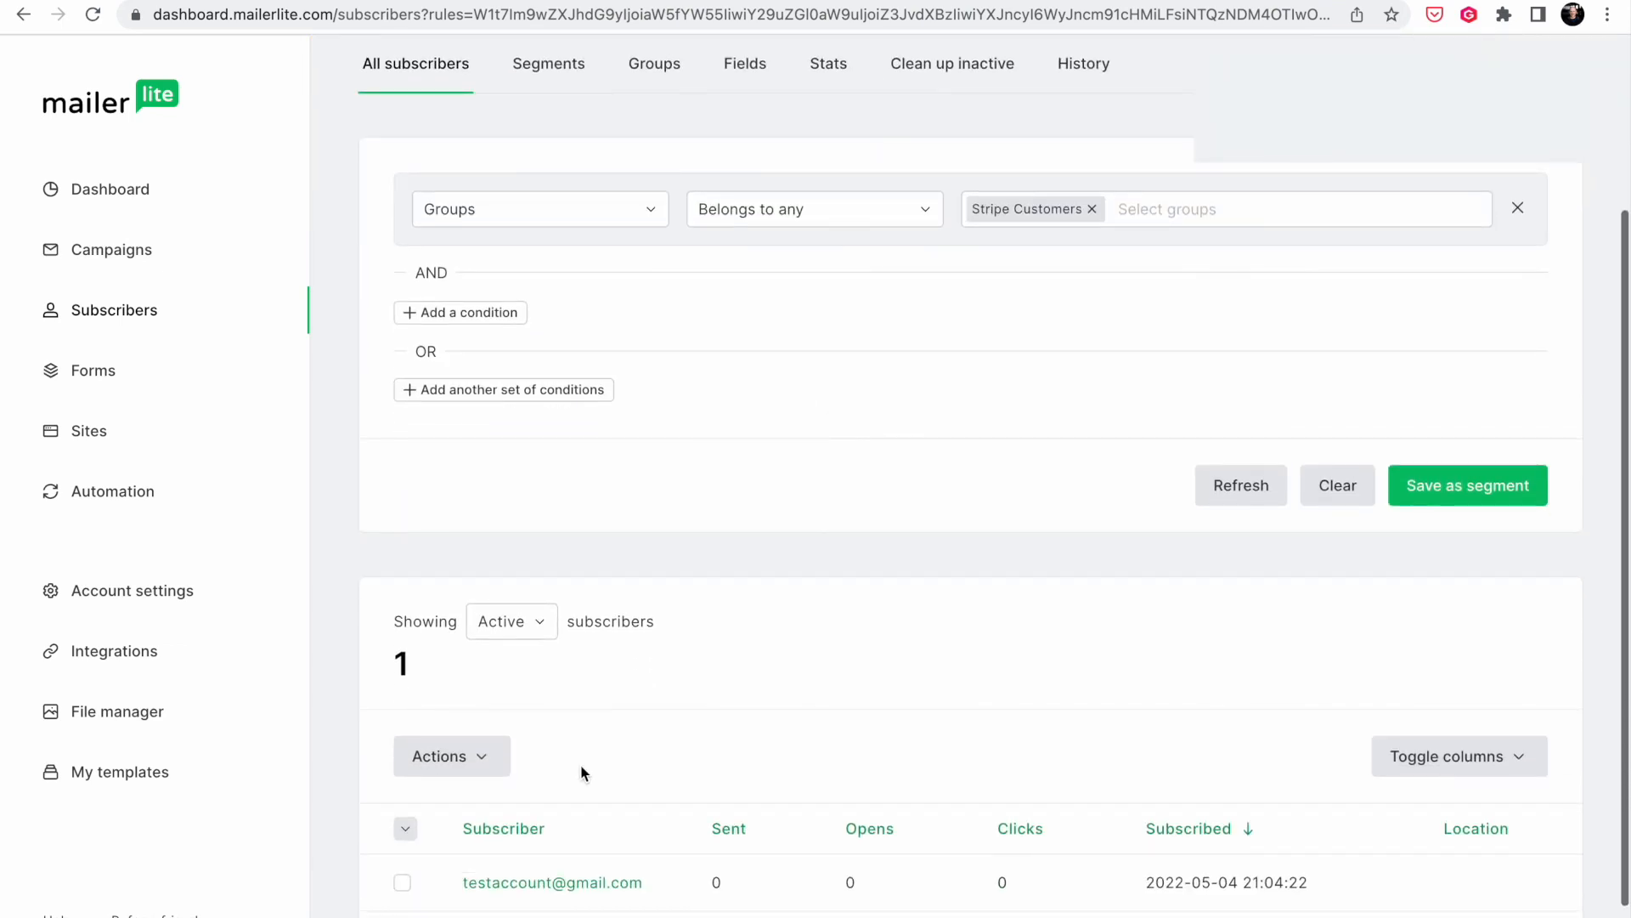
pyautogui.click(576, 883)
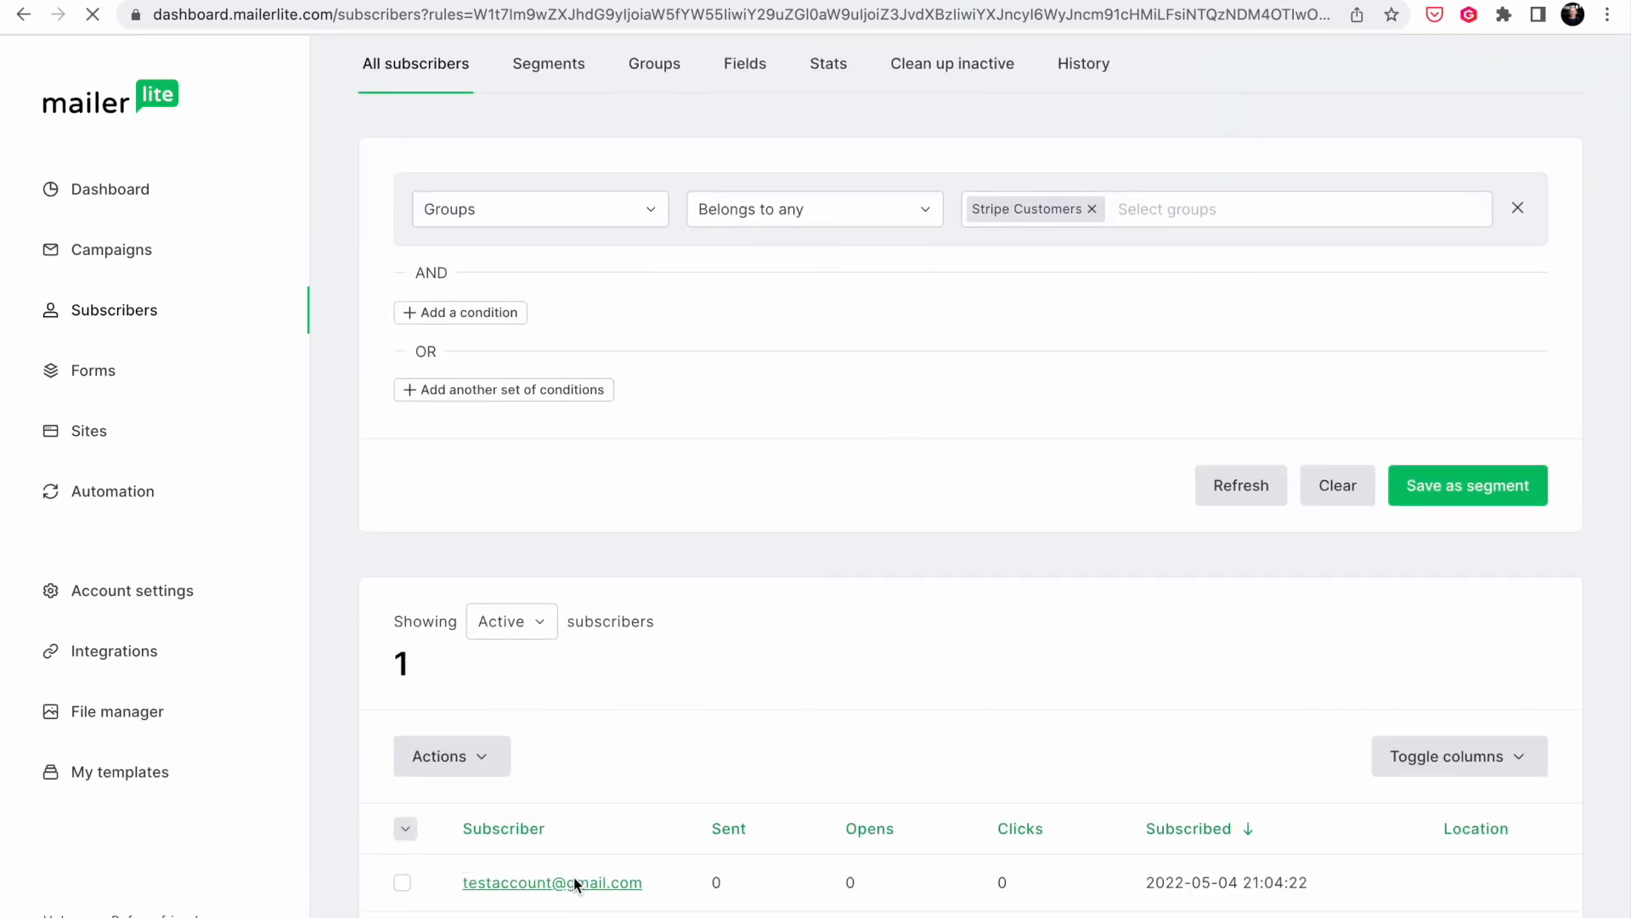
pyautogui.scroll(-3, 735, 752)
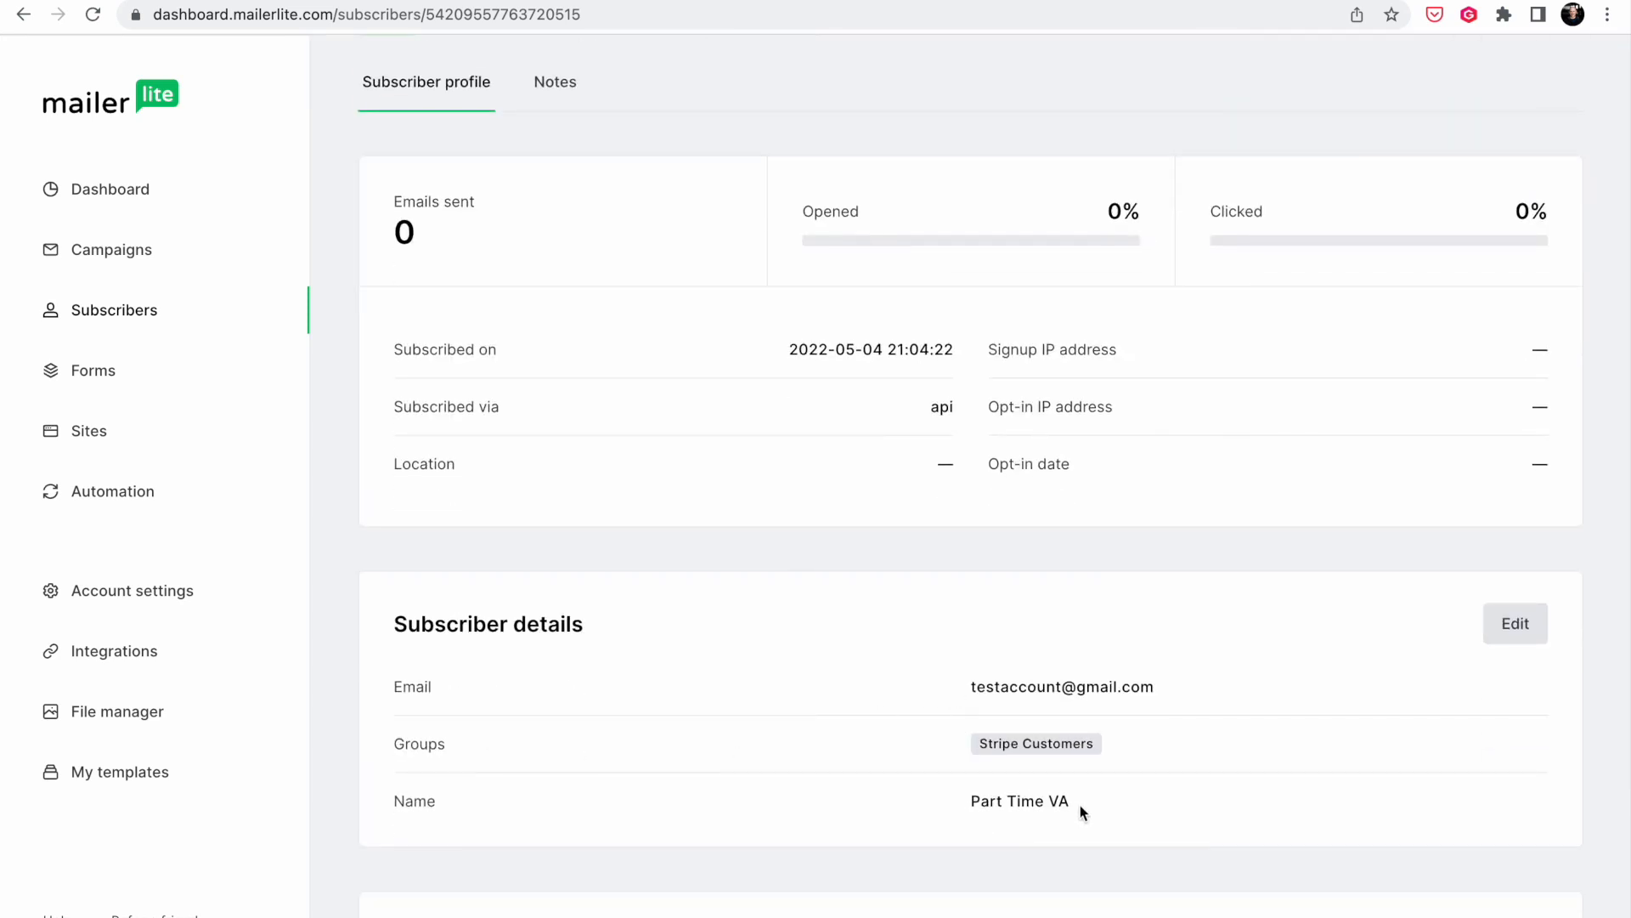
pyautogui.click(744, 0)
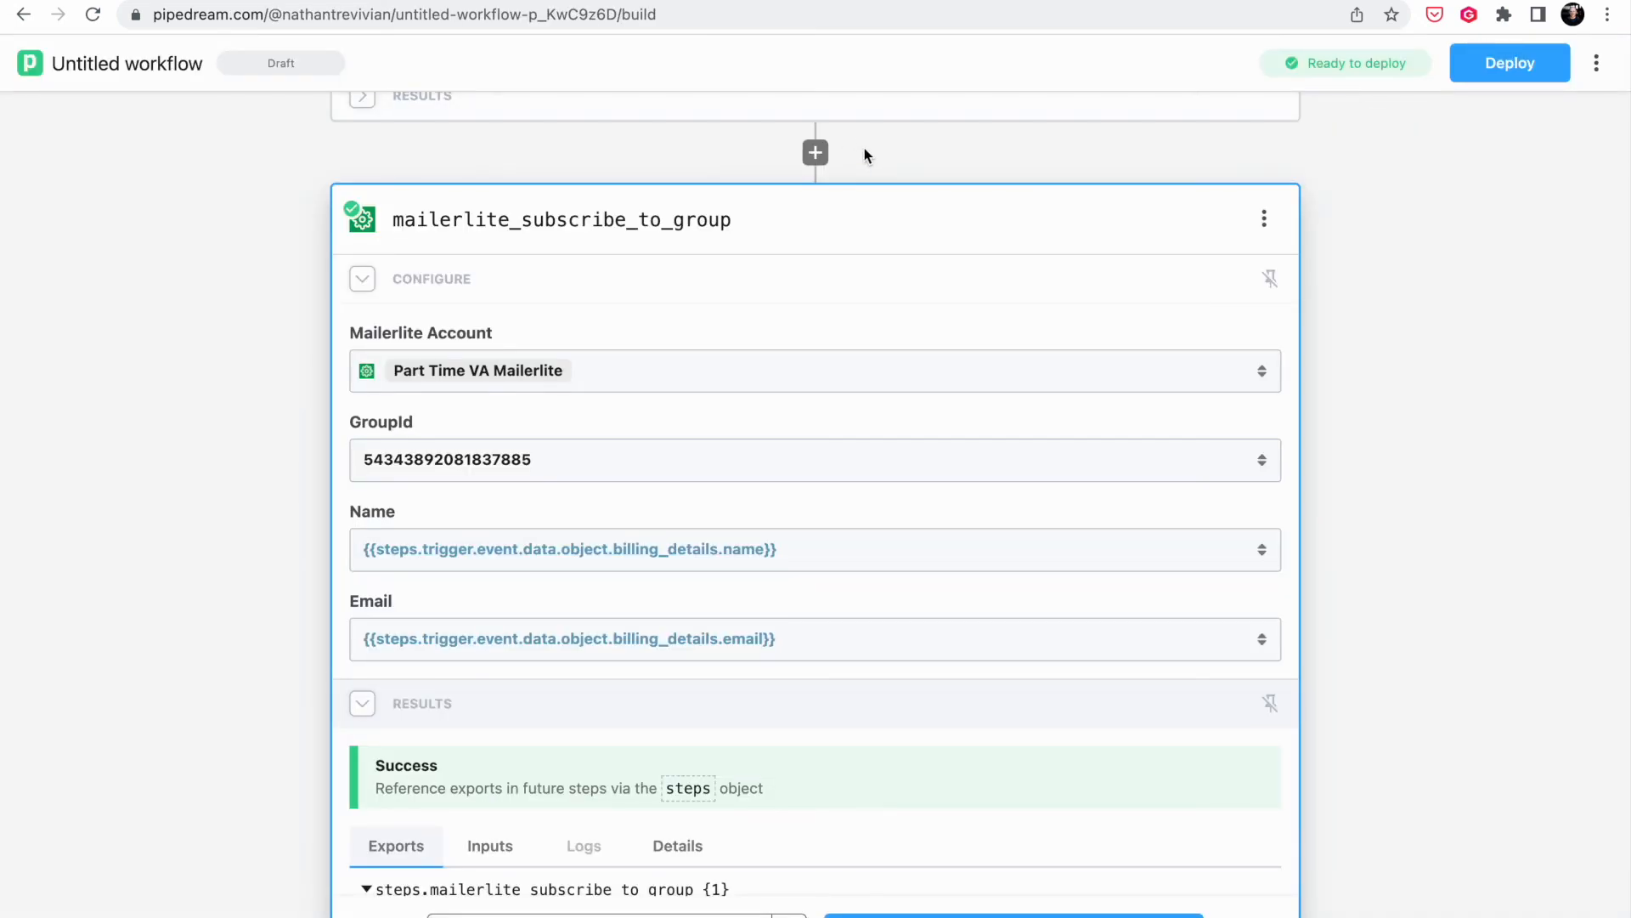
# - In the trigger's configuration, choose the Live Mode account from the Stripe Account dropdown
pyautogui.scroll(-3, 969, 394)
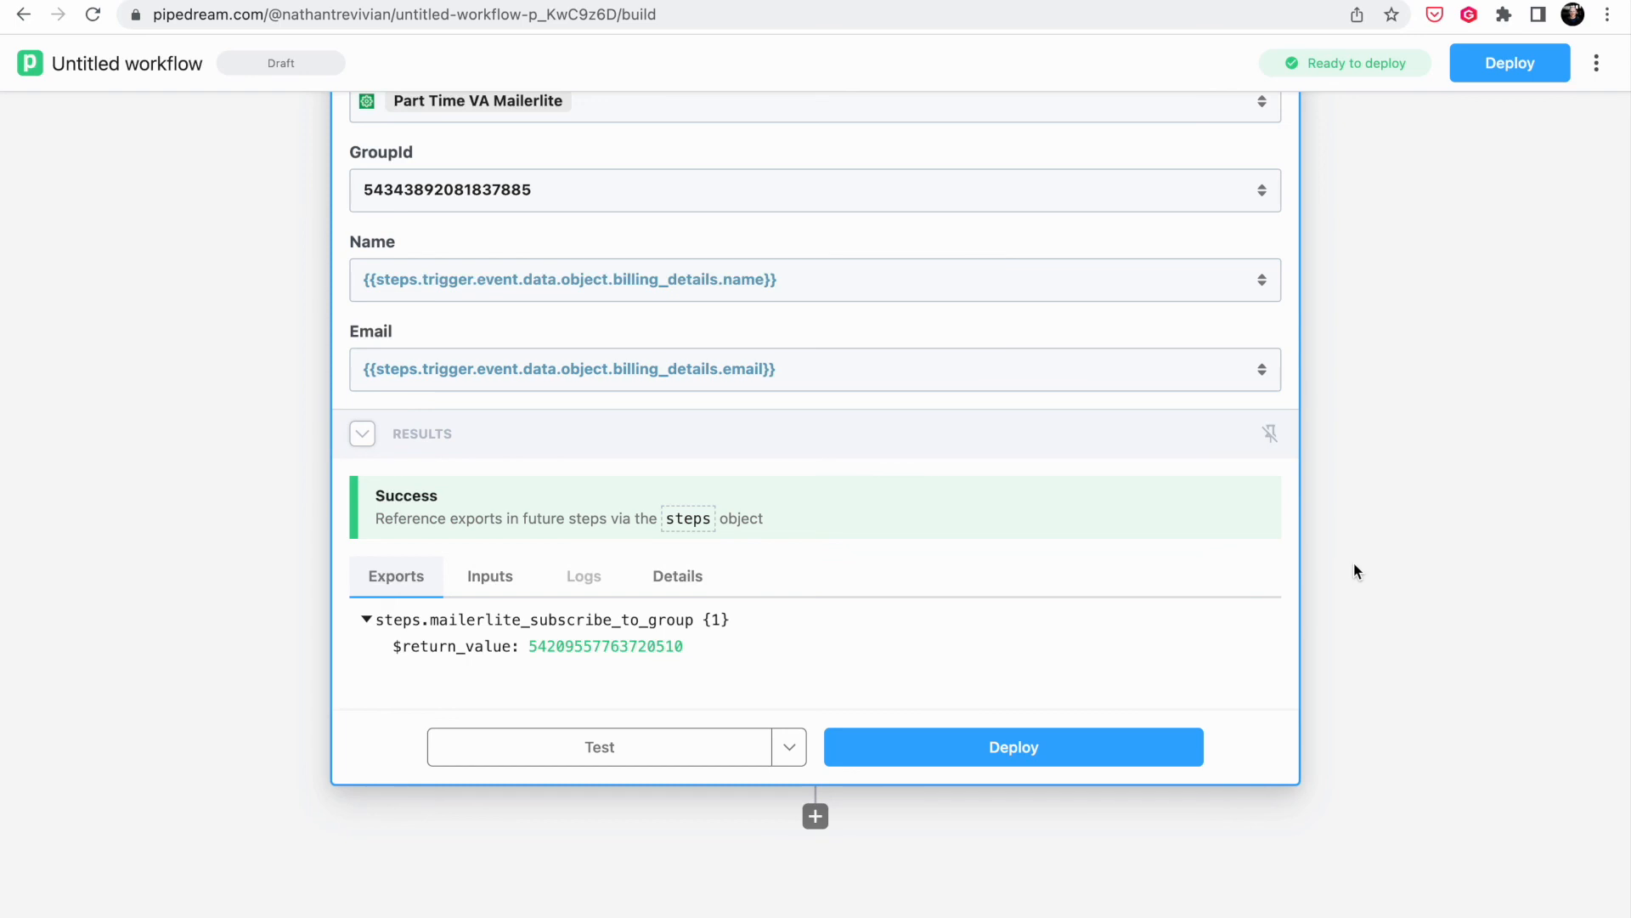
pyautogui.scroll(6, 1353, 562)
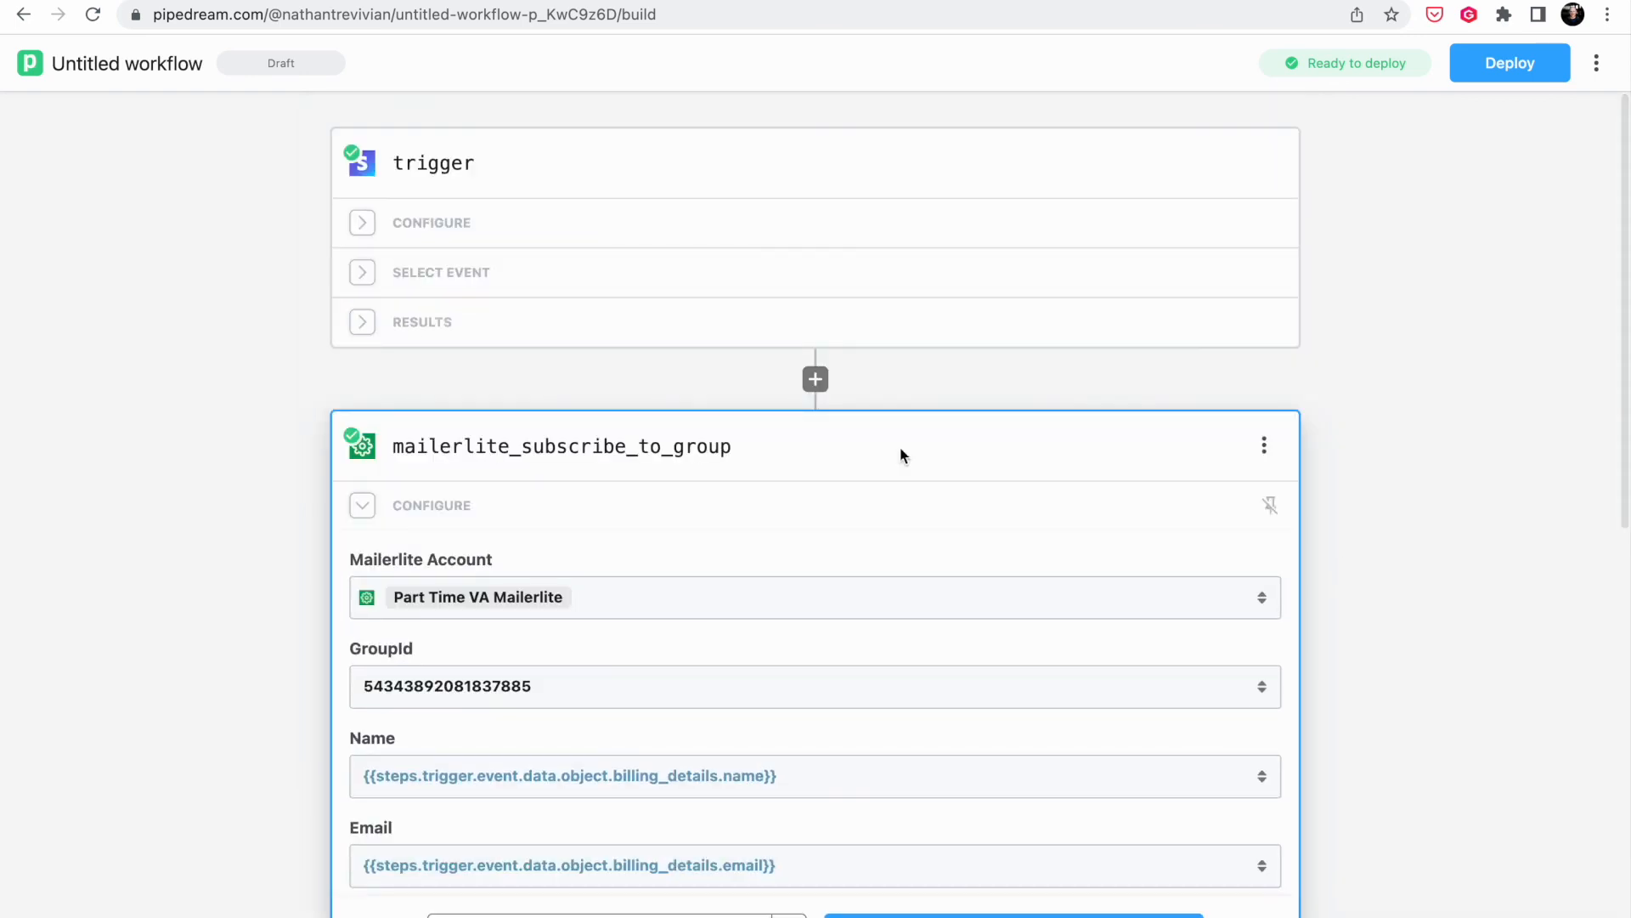
pyautogui.click(442, 222)
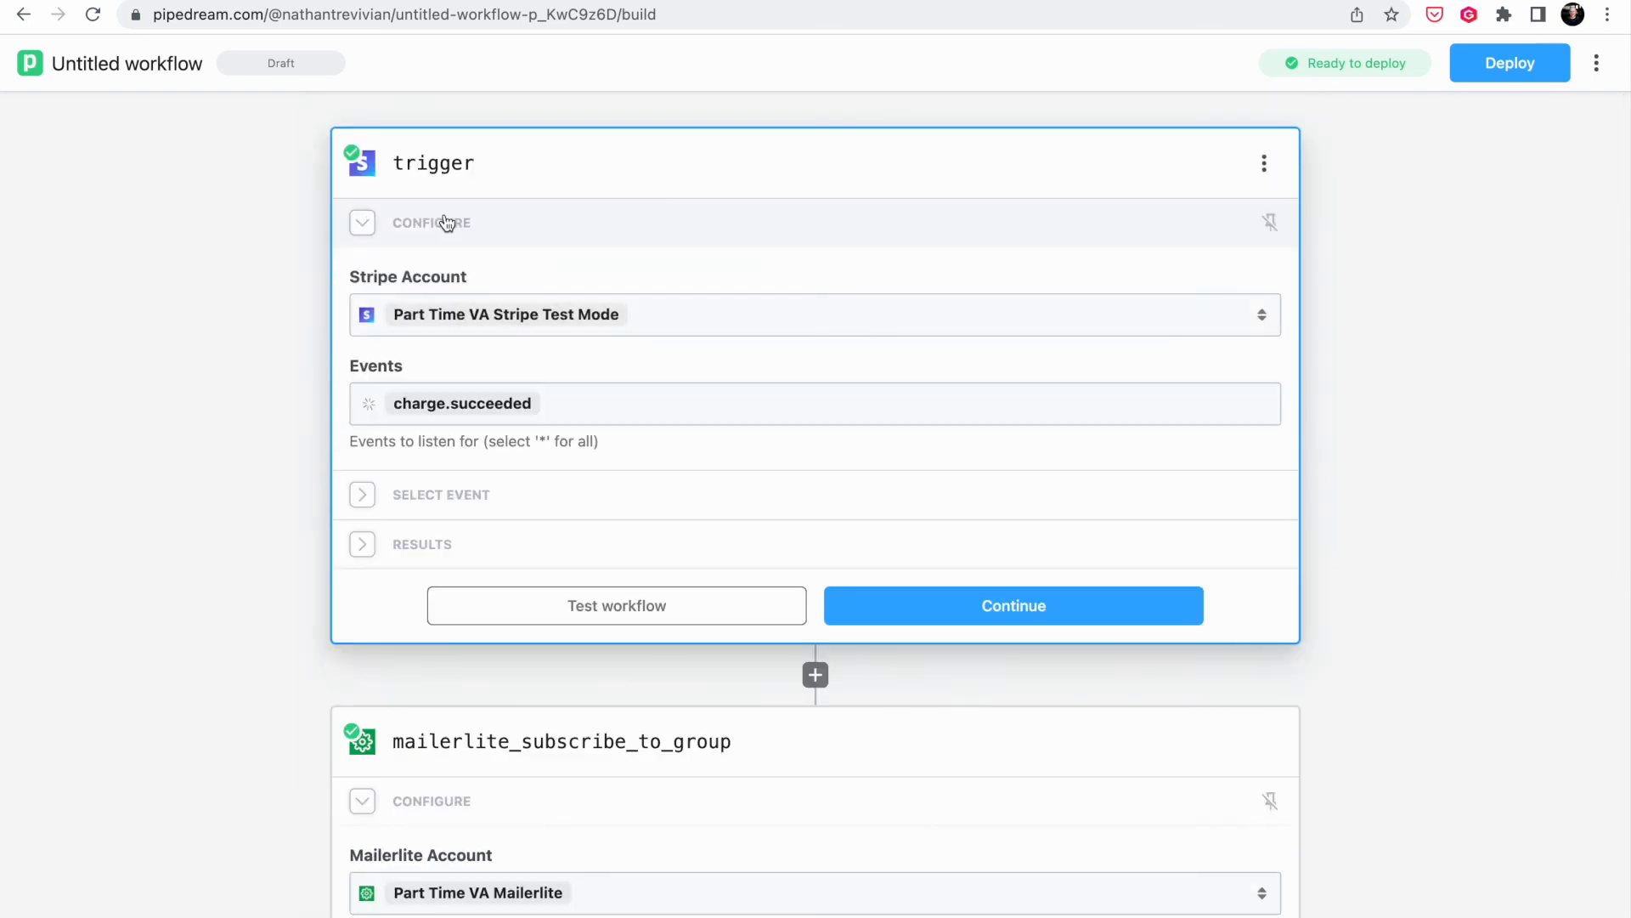
pyautogui.click(686, 316)
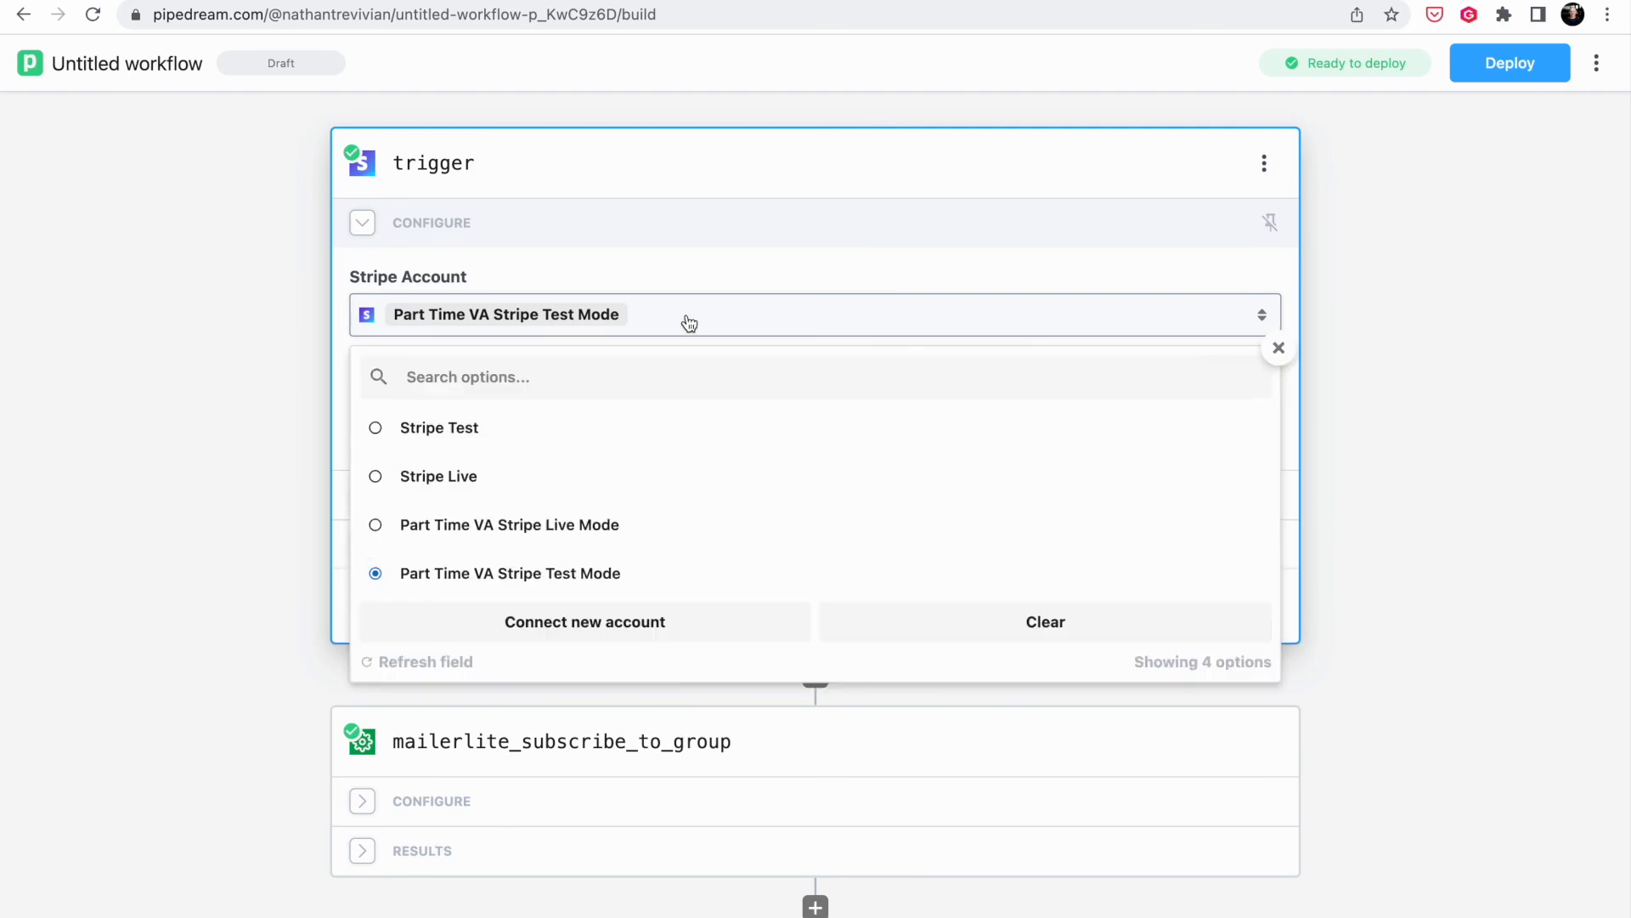
pyautogui.click(637, 545)
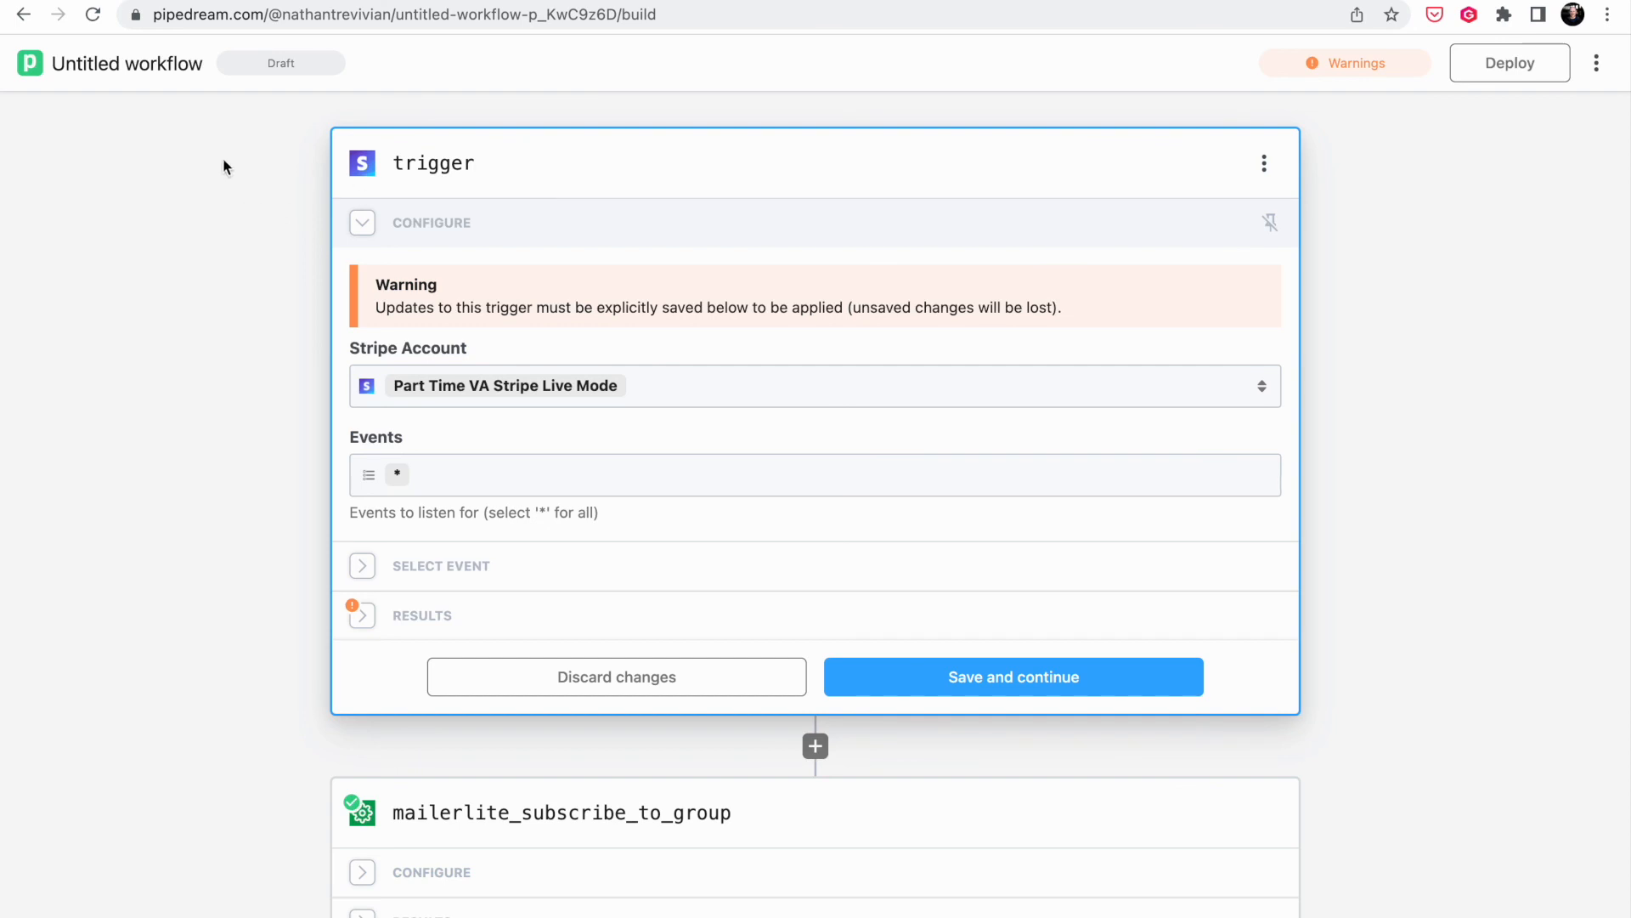
# - Rename the workflow to 'Stripe To Mailerlite'
pyautogui.tripleClick(159, 53)
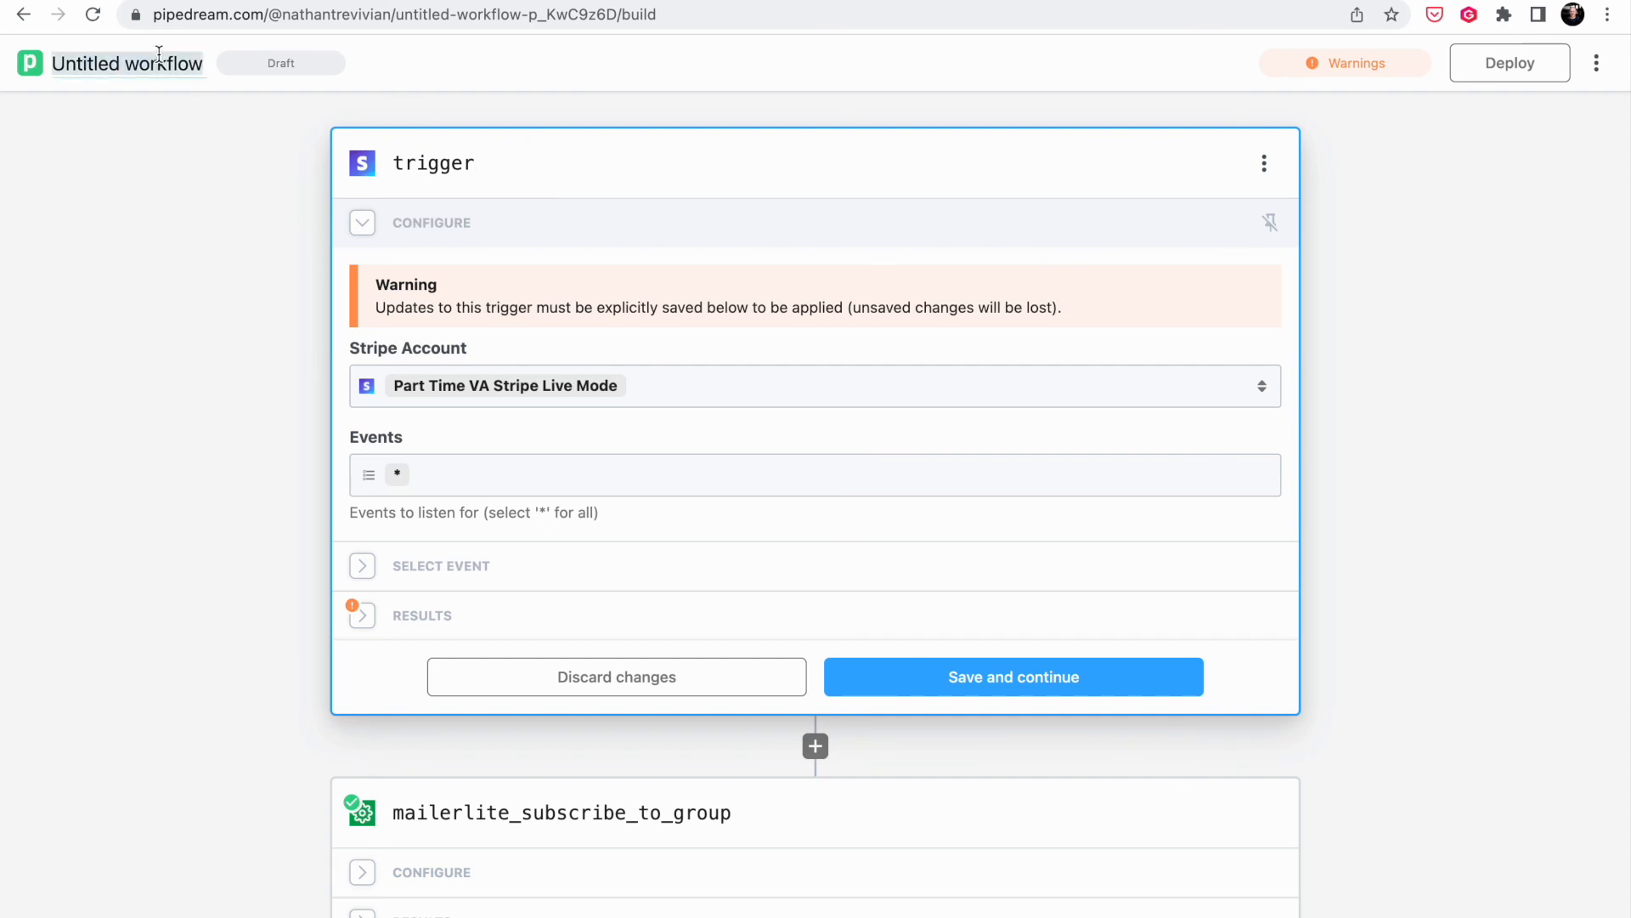
pyautogui.write('Stripe Purchase')
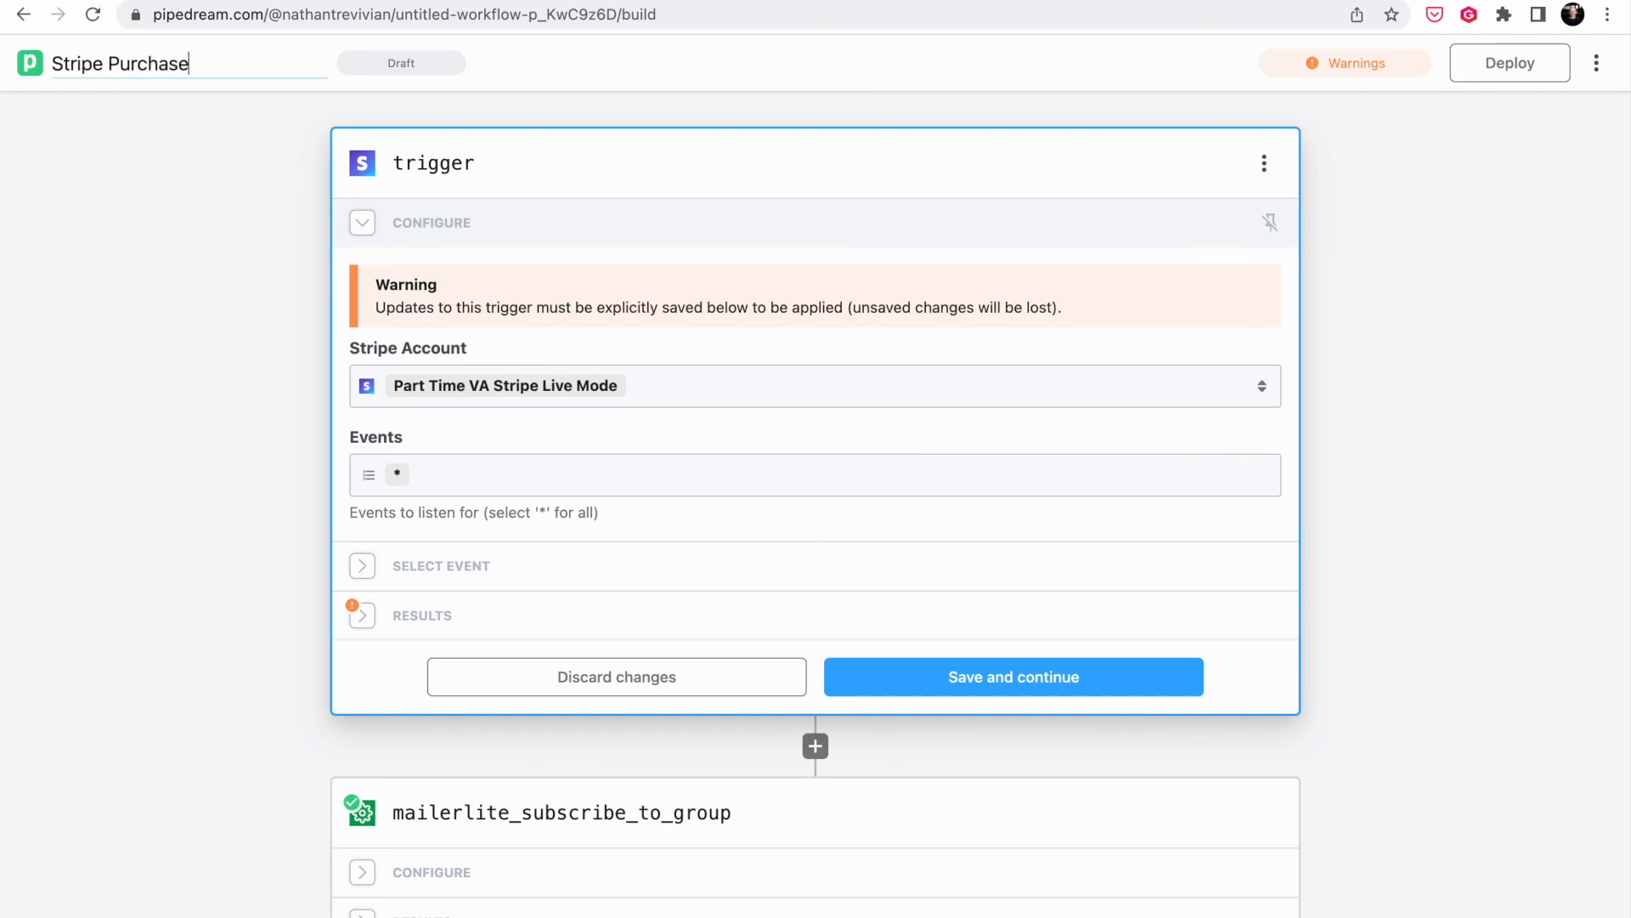
pyautogui.hotkey('alt', 'shift', 'Left')
pyautogui.write('To Mailerlite')
pyautogui.click(1480, 170)
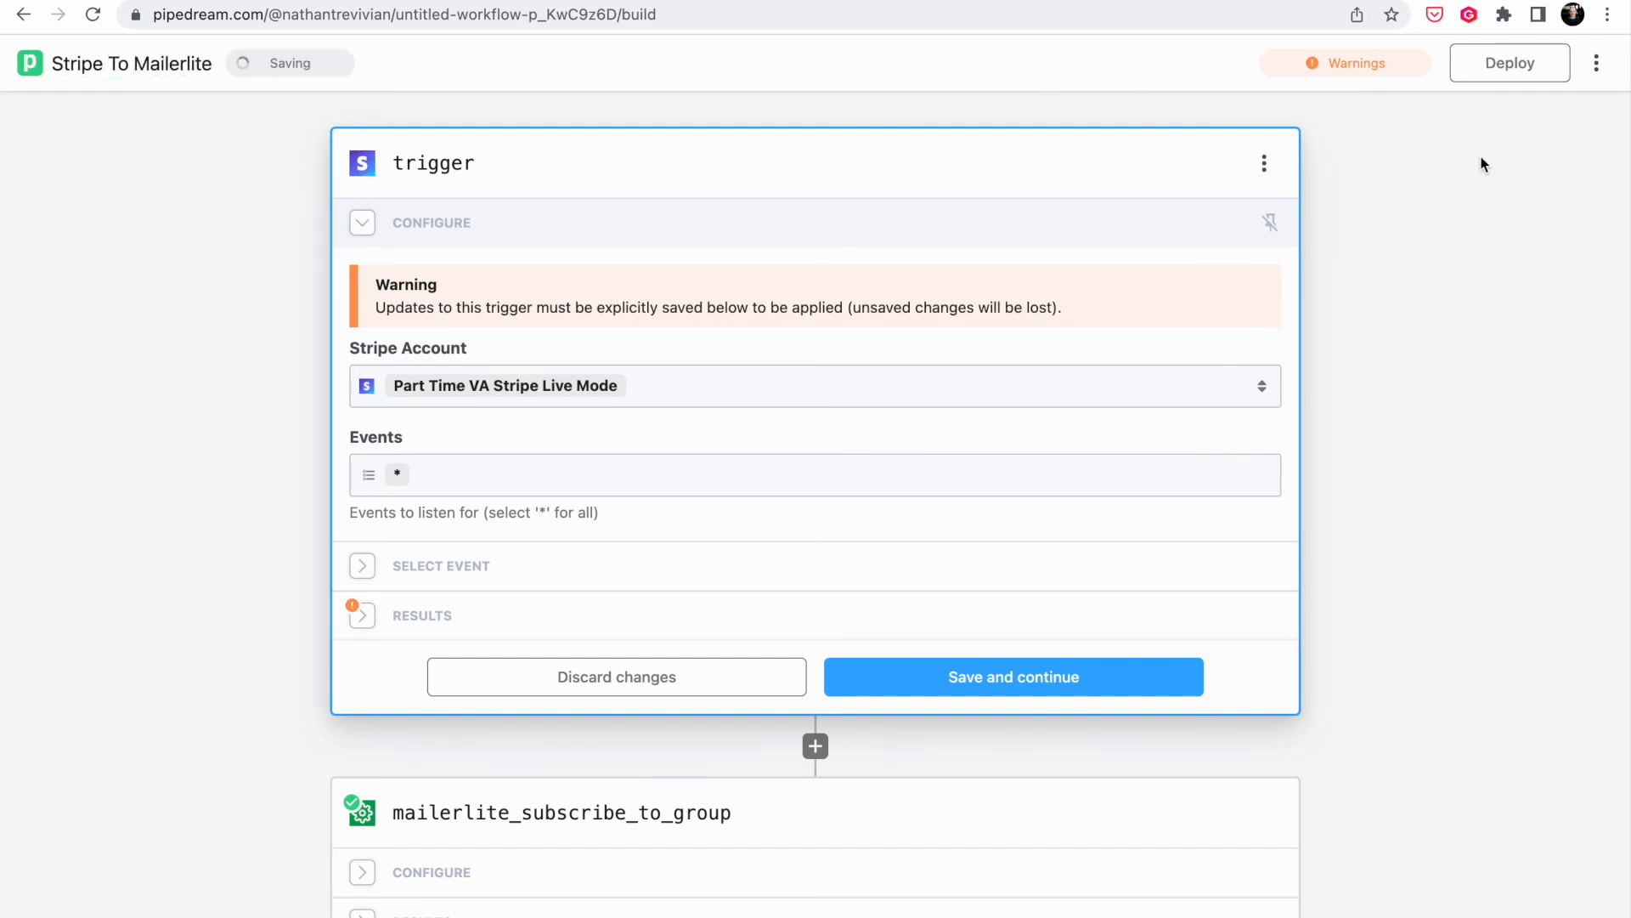
# - Deploy the workflow and check it is listed as active among the workflows
pyautogui.click(1508, 63)
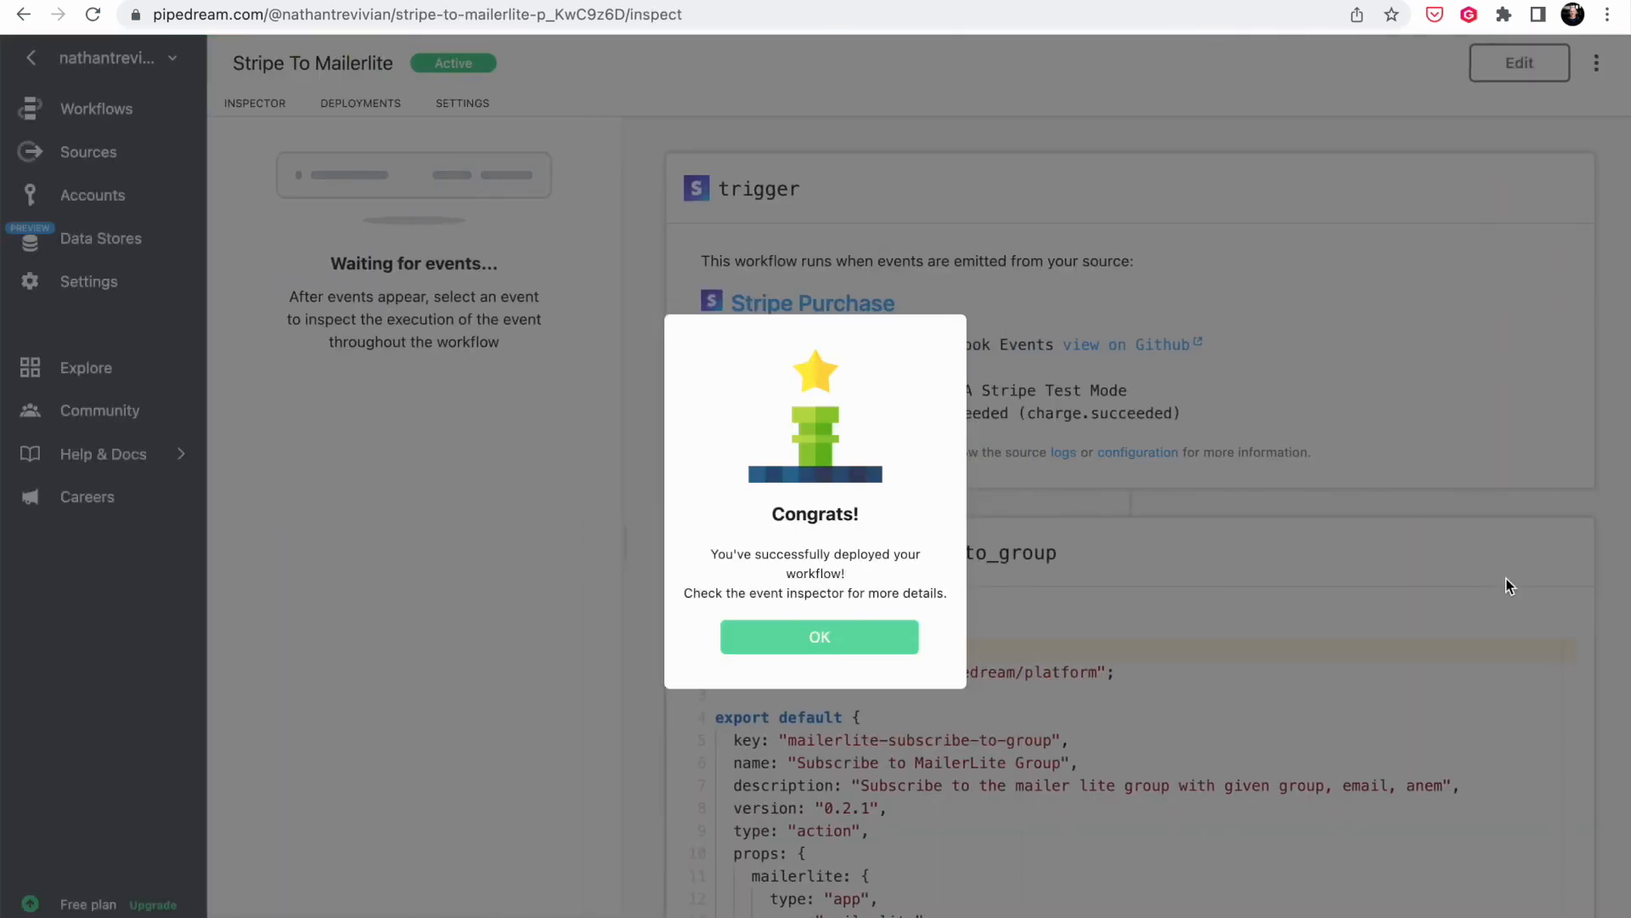
pyautogui.click(892, 641)
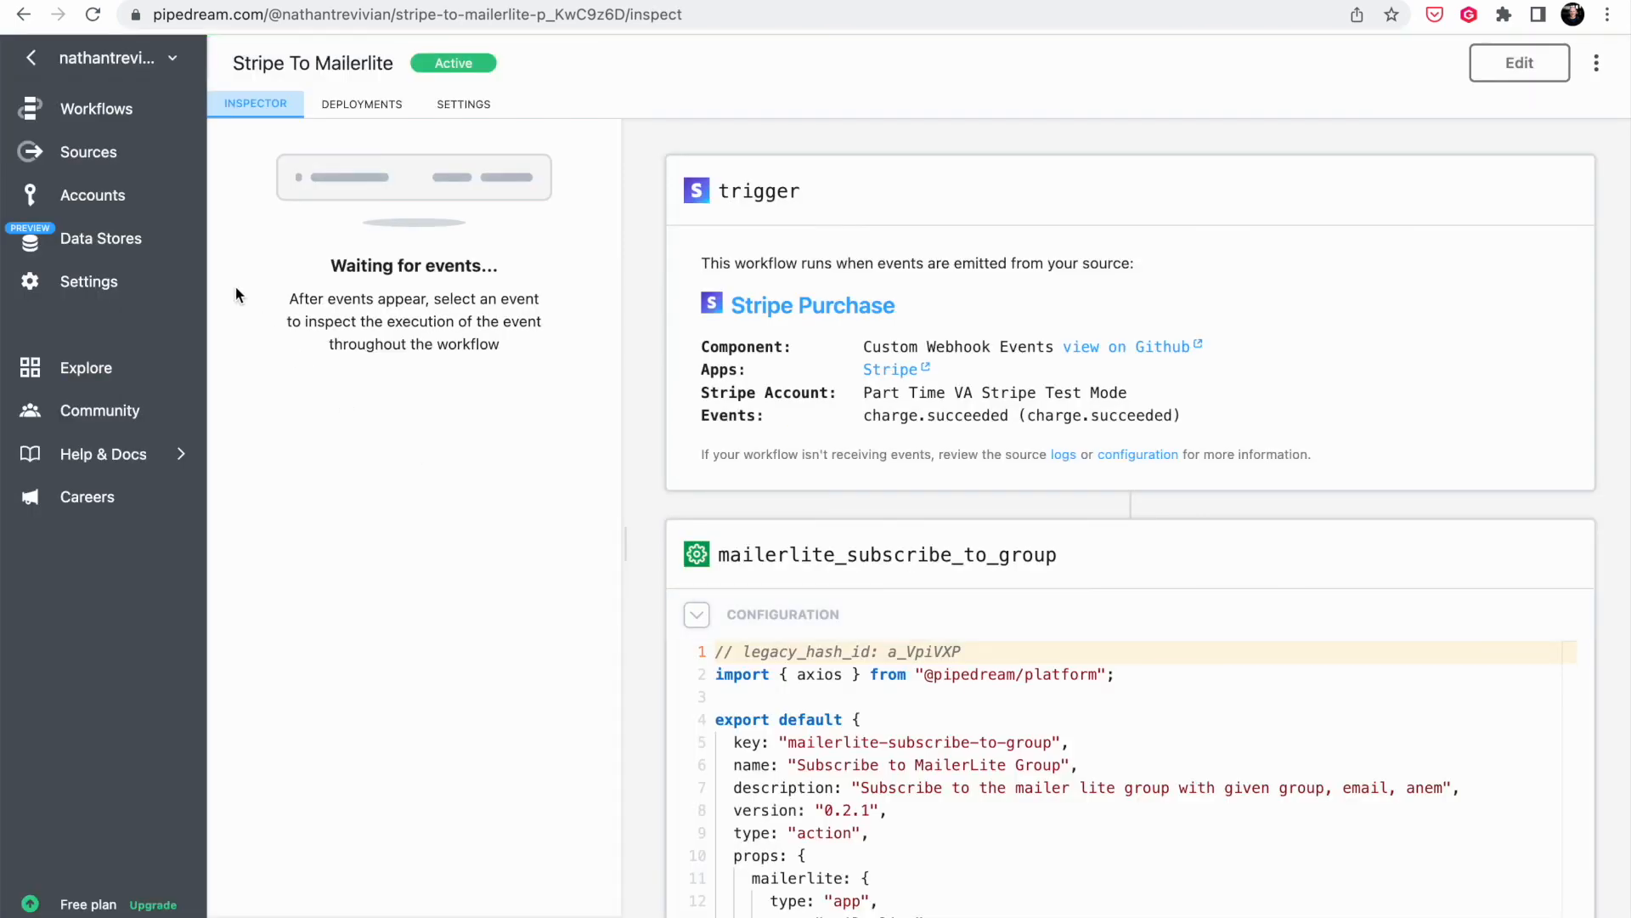
pyautogui.click(90, 108)
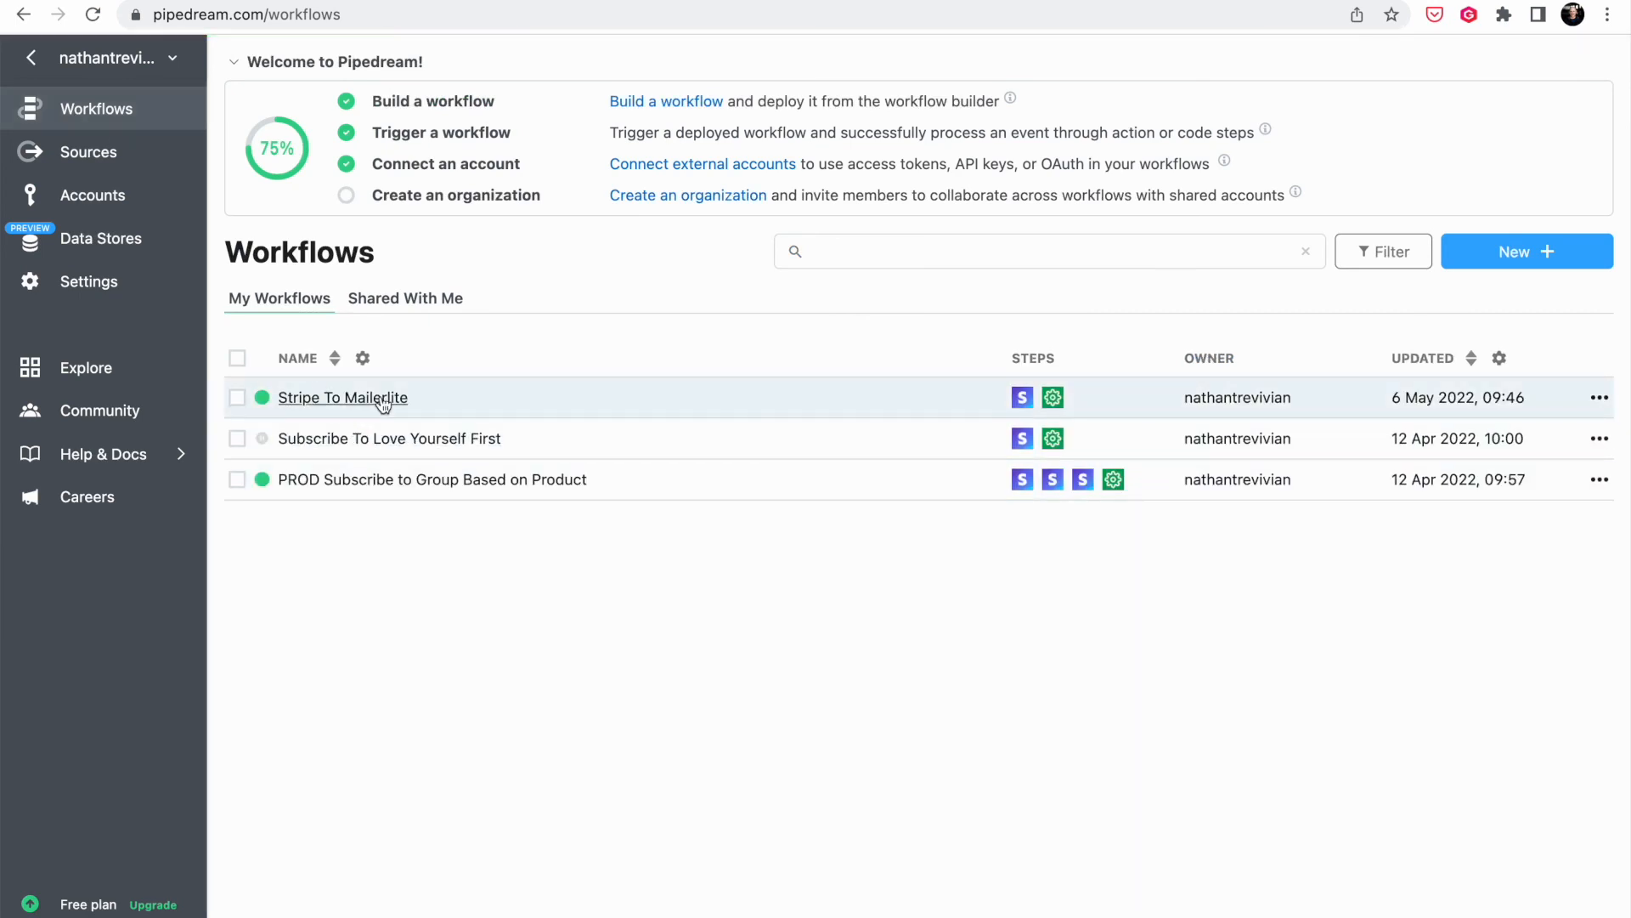